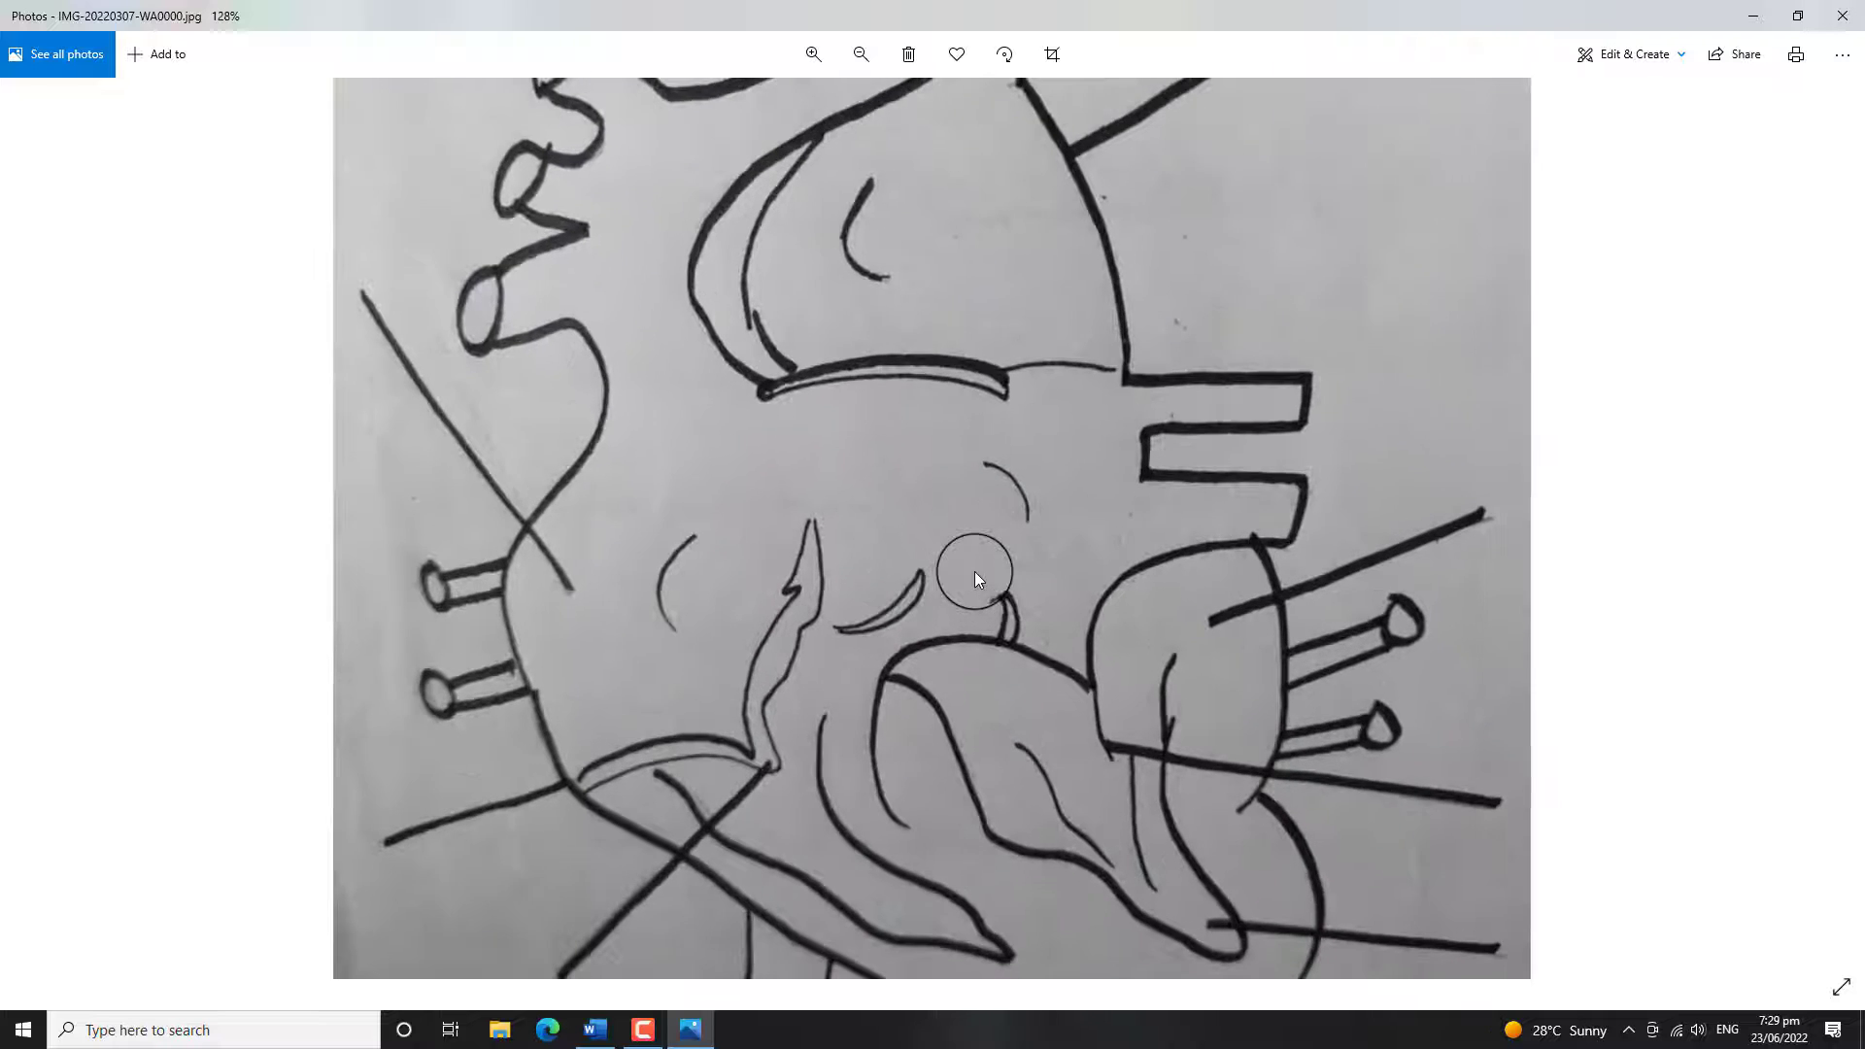
Step: Look over the hand-drawn heart diagram photo up close and in full, and close the image viewer
{"action": "mouse_move", "coordinate": [976, 571]}
{"action": "left_mouse_down"}
{"action": "mouse_move", "coordinate": [998, 750]}
{"action": "mouse_move", "coordinate": [949, 325]}
{"action": "mouse_move", "coordinate": [962, 855]}
{"action": "left_mouse_up"}
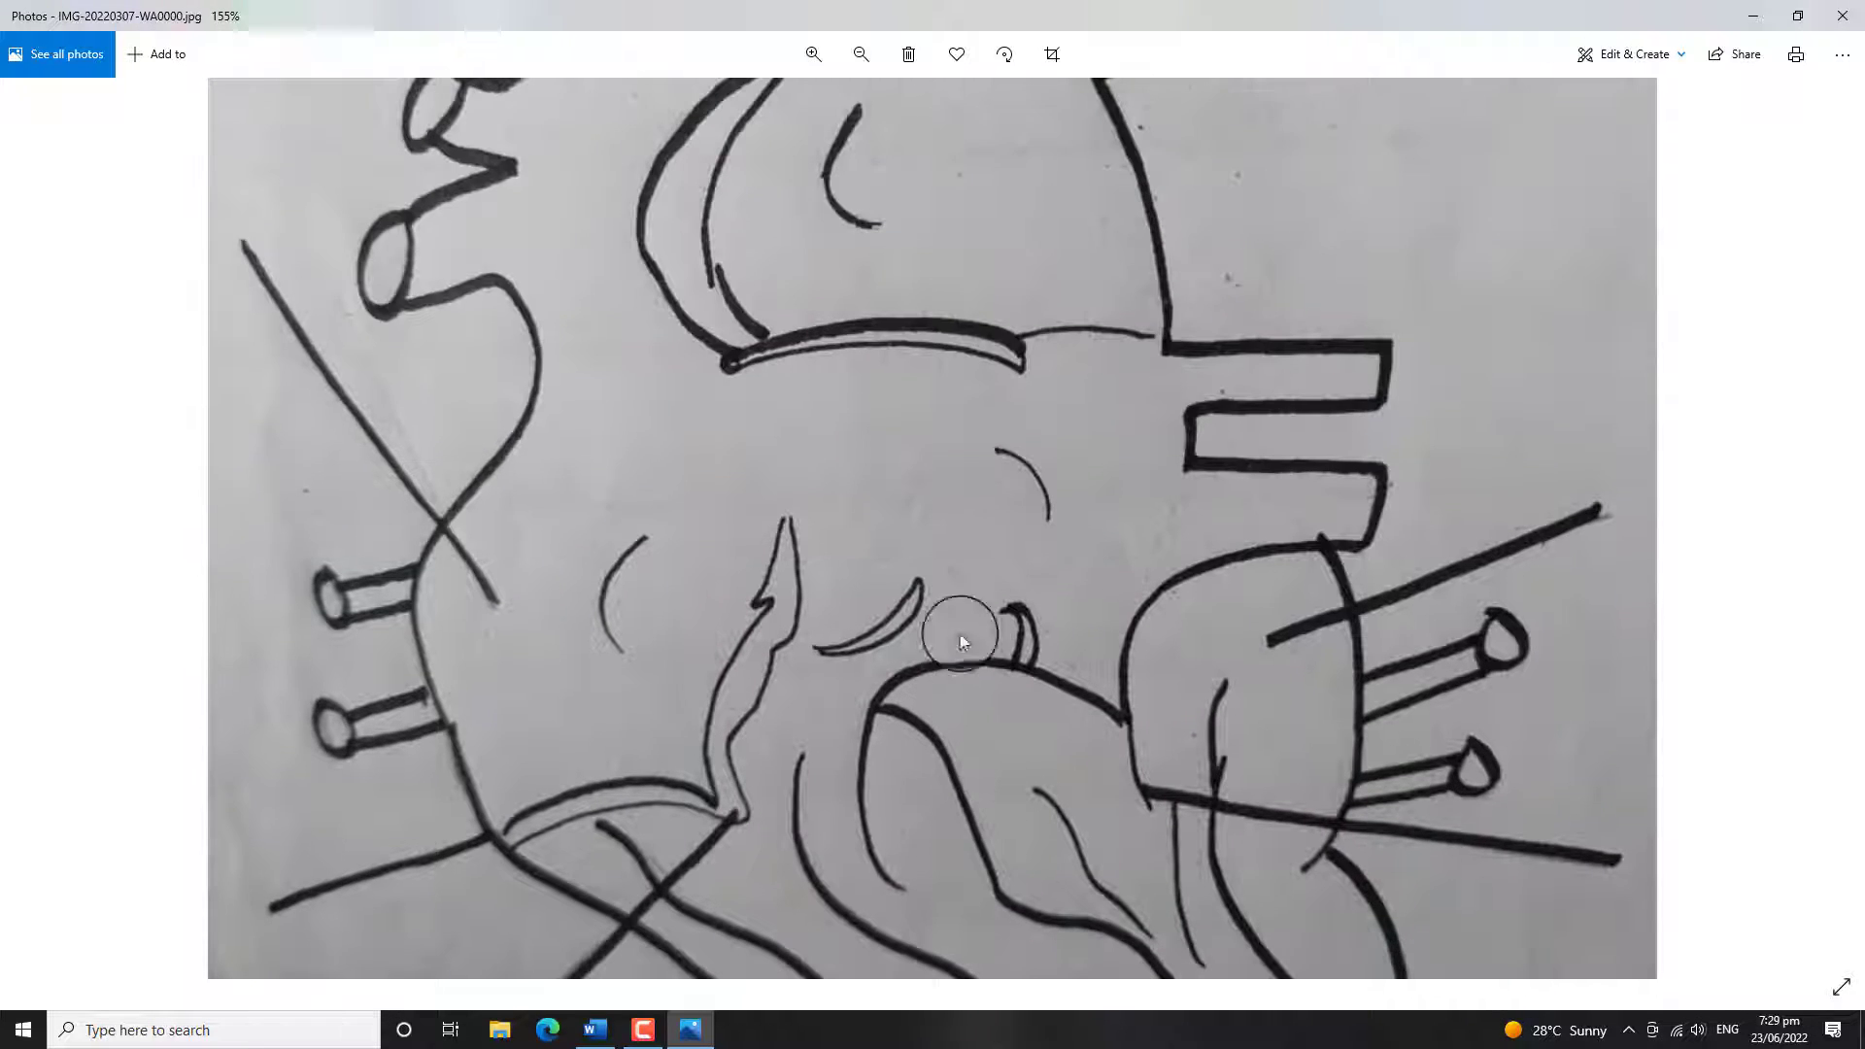
{"action": "left_click_drag", "start_coordinate": [938, 335], "coordinate": [947, 736]}
{"action": "left_click_drag", "start_coordinate": [953, 453], "coordinate": [952, 592]}
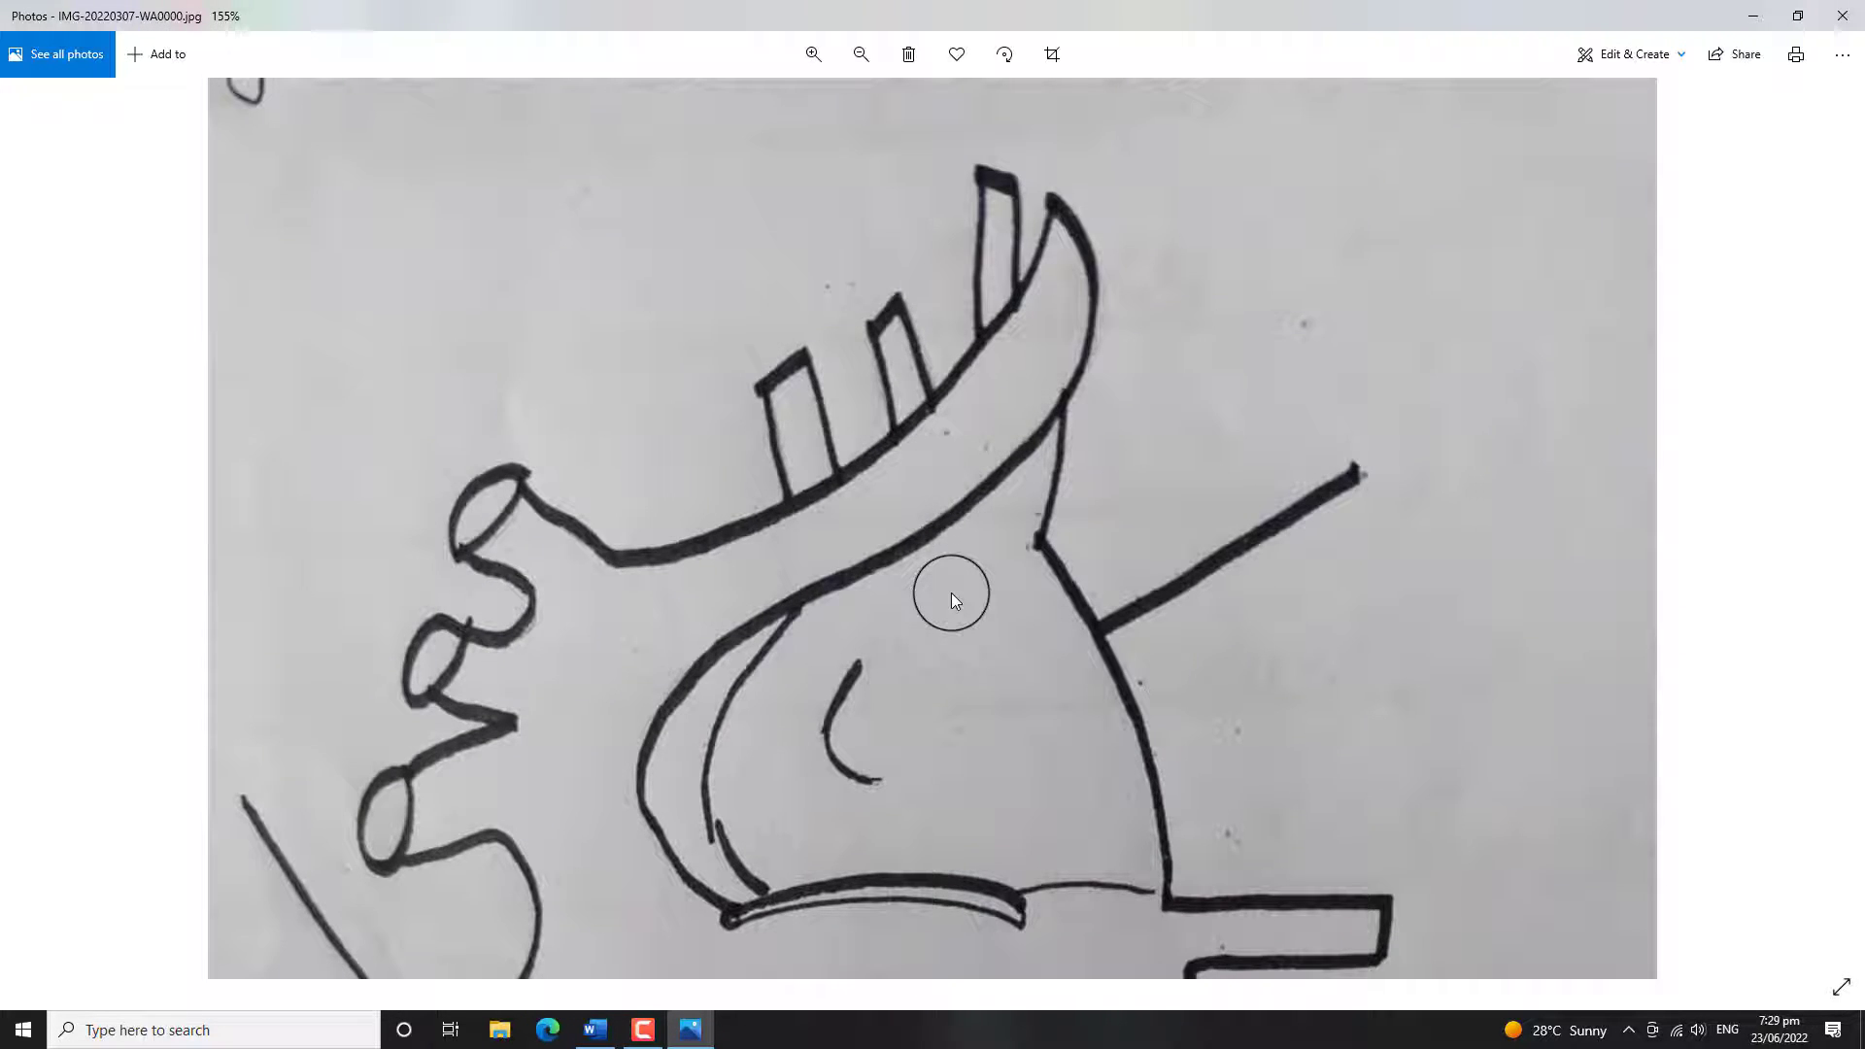
{"action": "scroll", "coordinate": [952, 593], "scroll_direction": "down", "scroll_amount": 3}
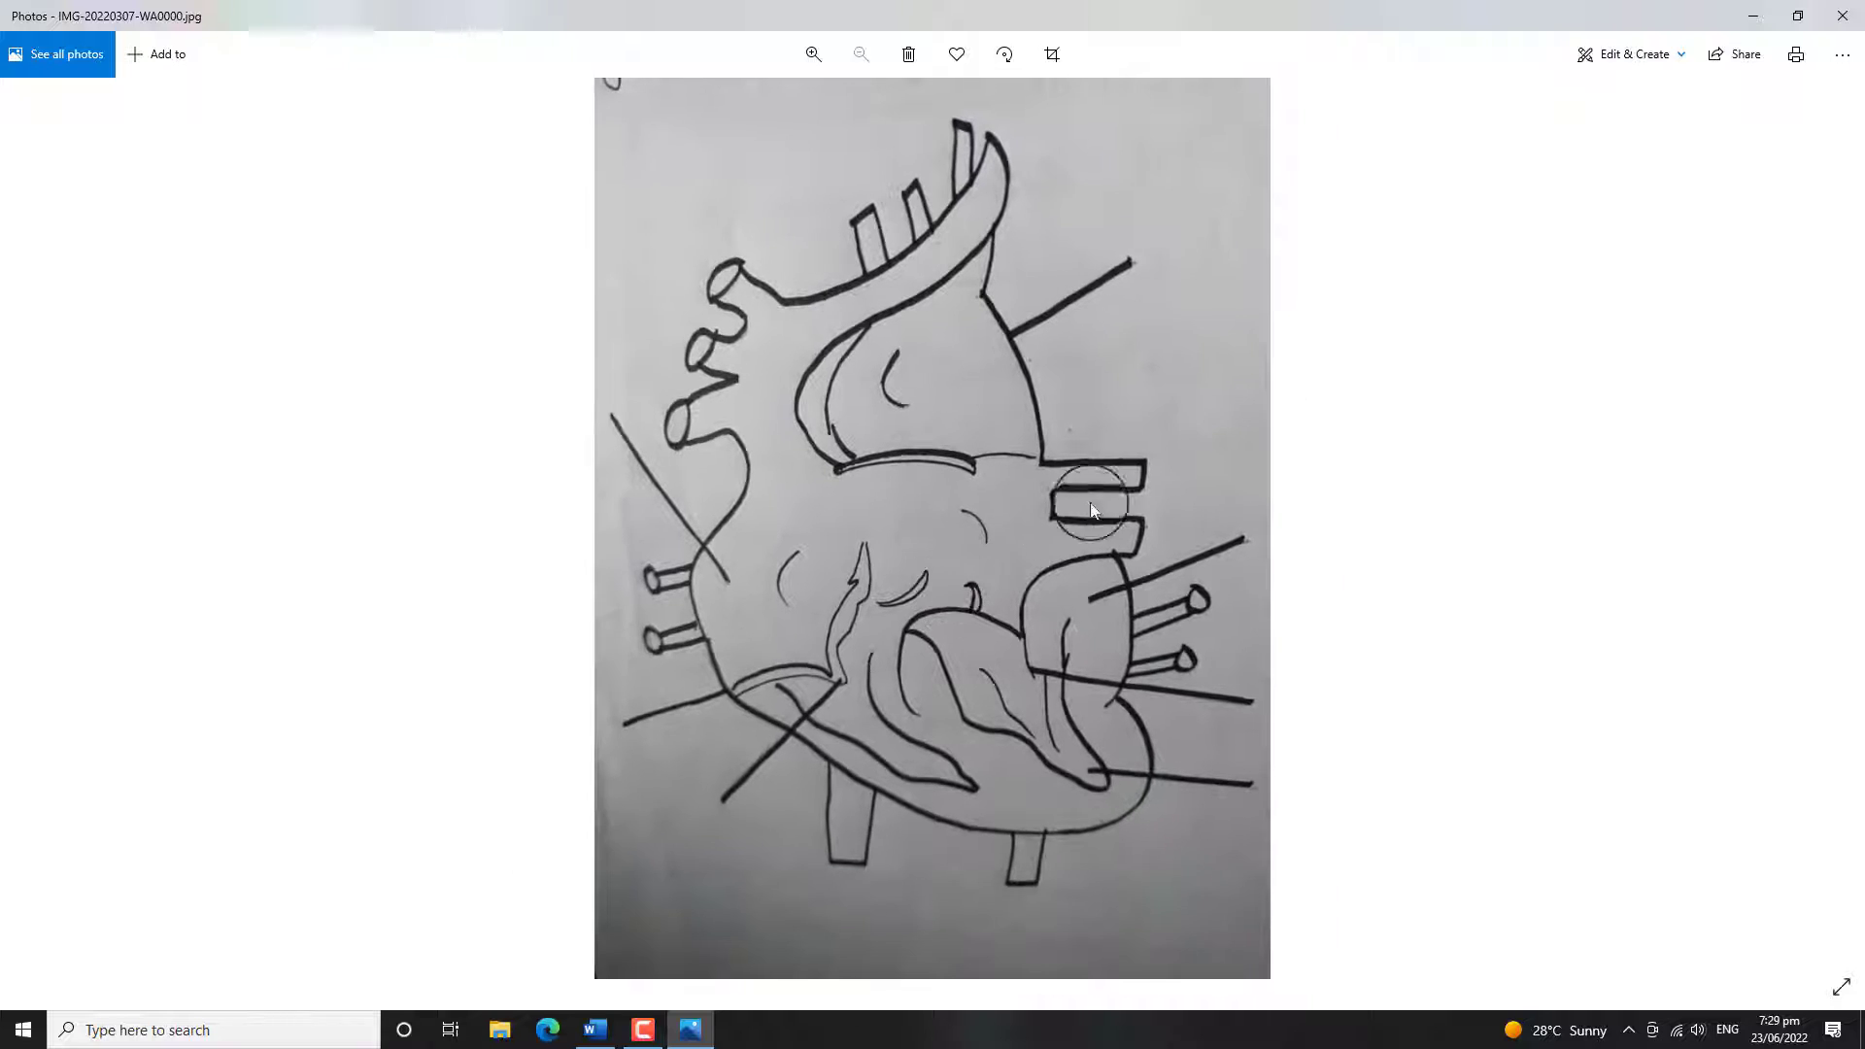
{"action": "left_click", "coordinate": [1838, 18]}
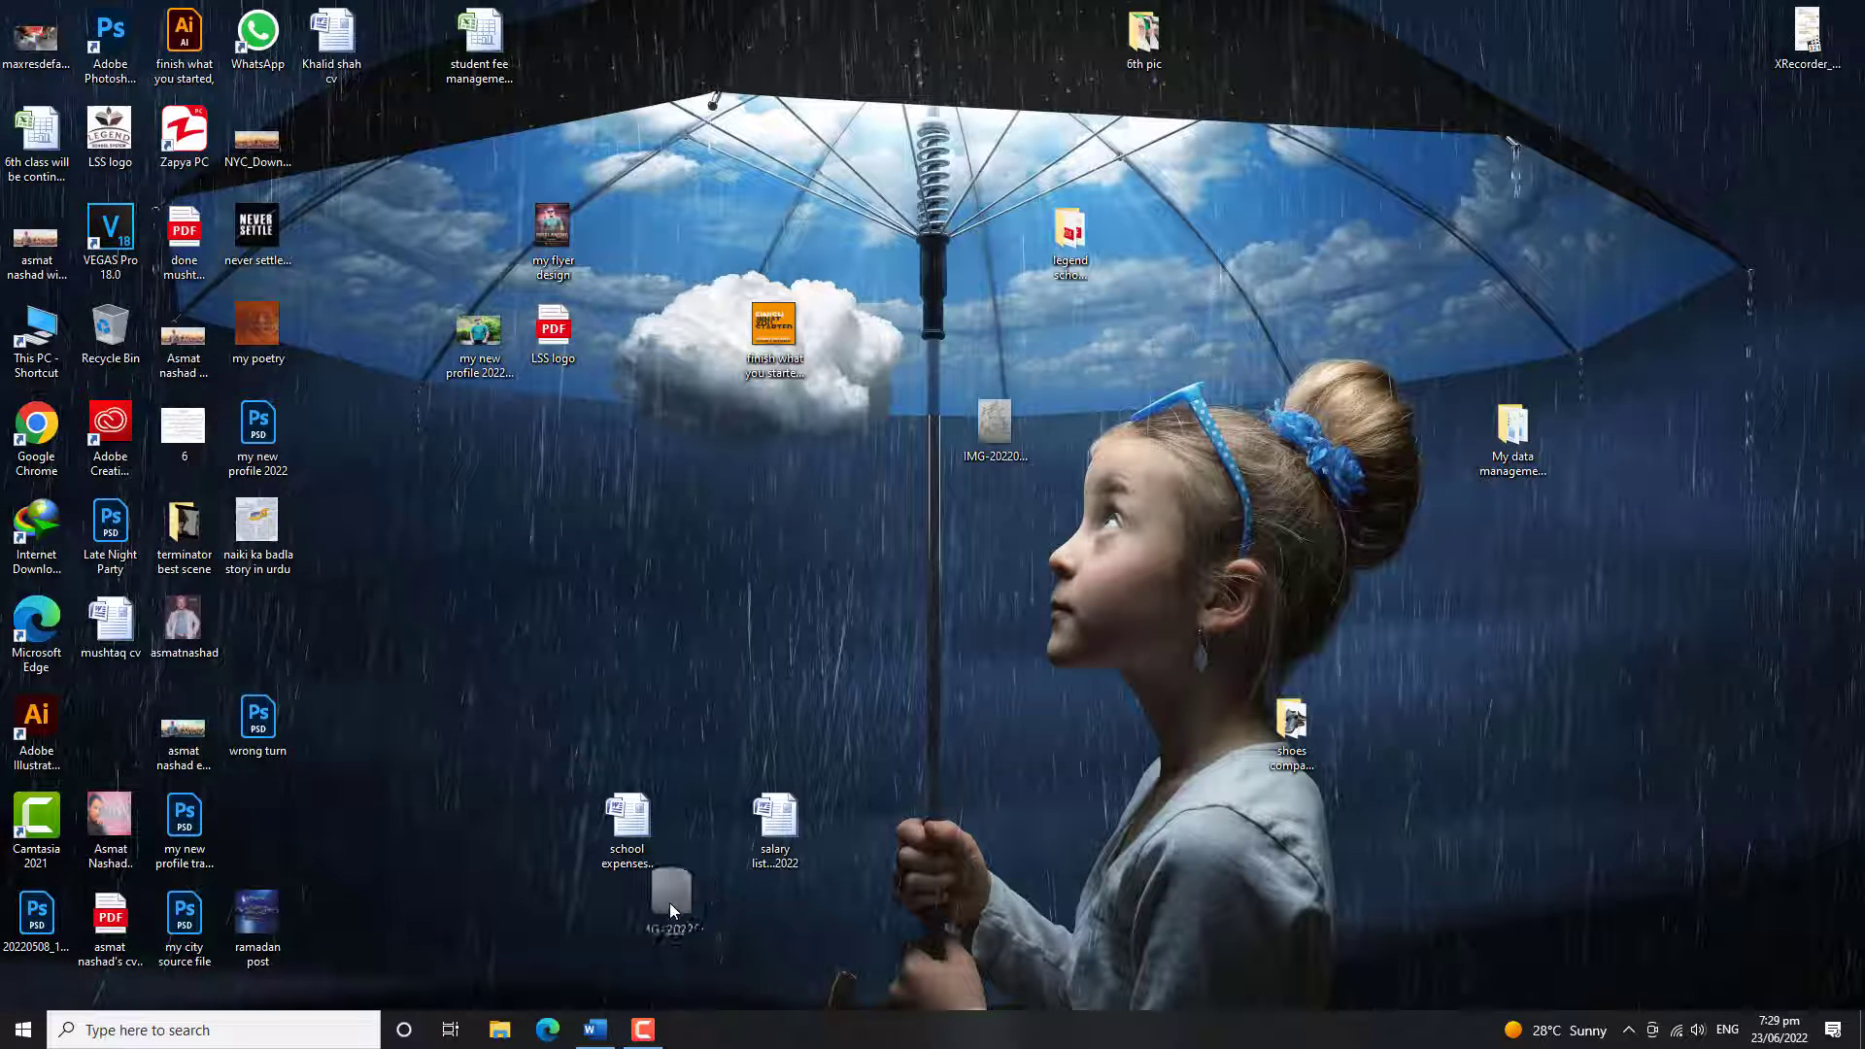
Step: Switch to Word, insert the heart drawing image from the desktop and shrink it to about 13.28 cm high by 9.96 cm wide
{"action": "left_click", "coordinate": [614, 1041]}
{"action": "key", "text": "ctrl+v"}
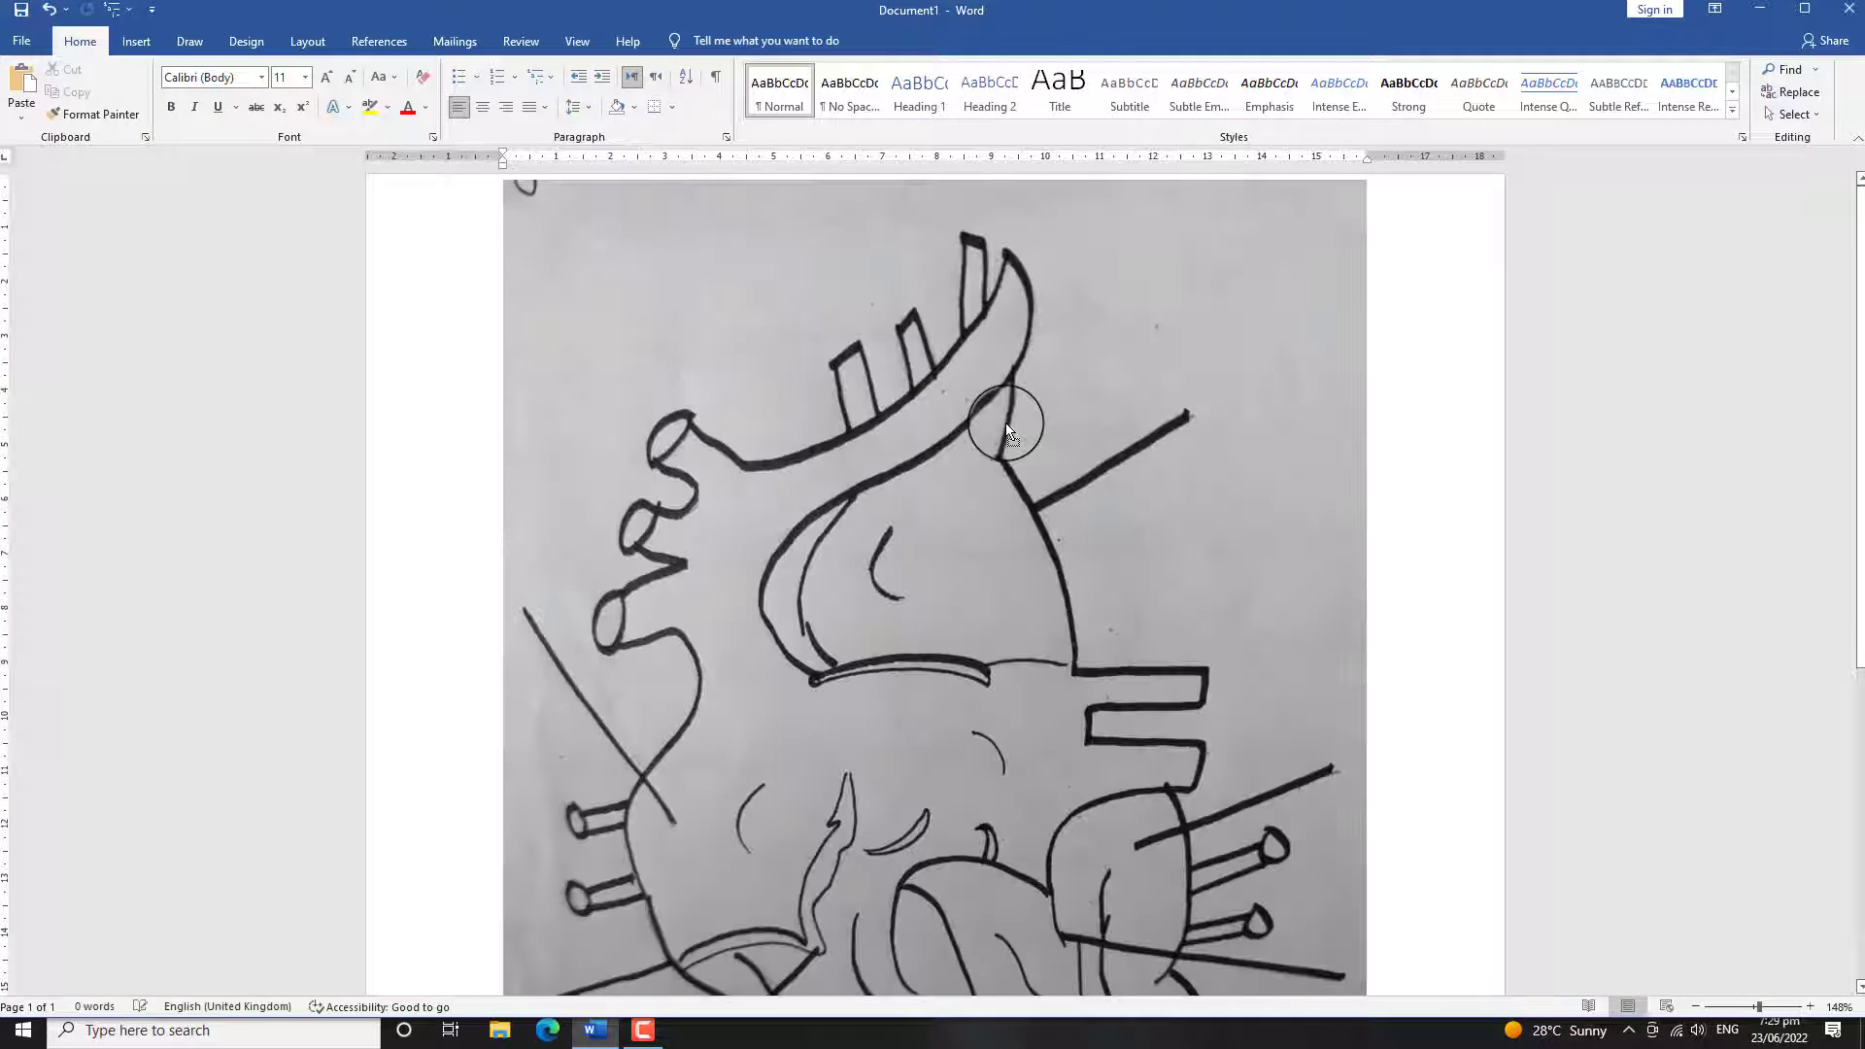
{"action": "scroll", "coordinate": [1005, 423], "scroll_direction": "up", "scroll_amount": 3}
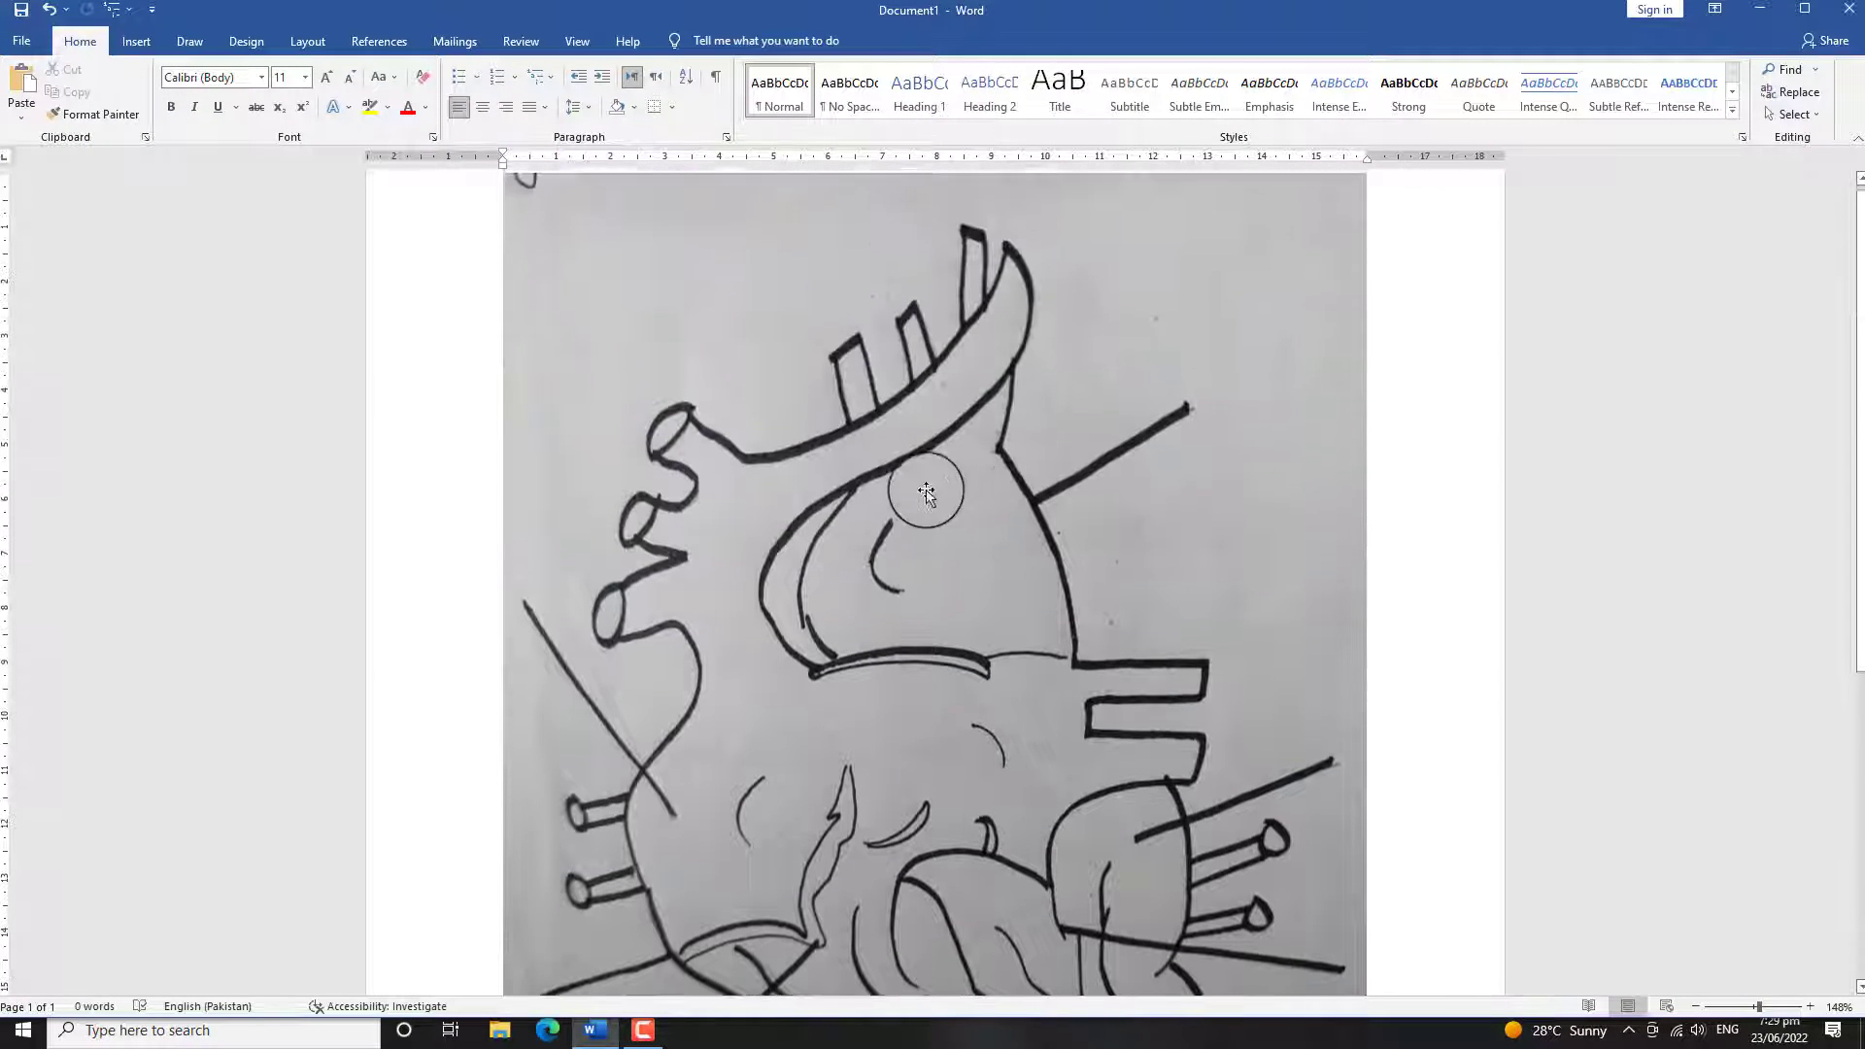
{"action": "left_click", "coordinate": [847, 559]}
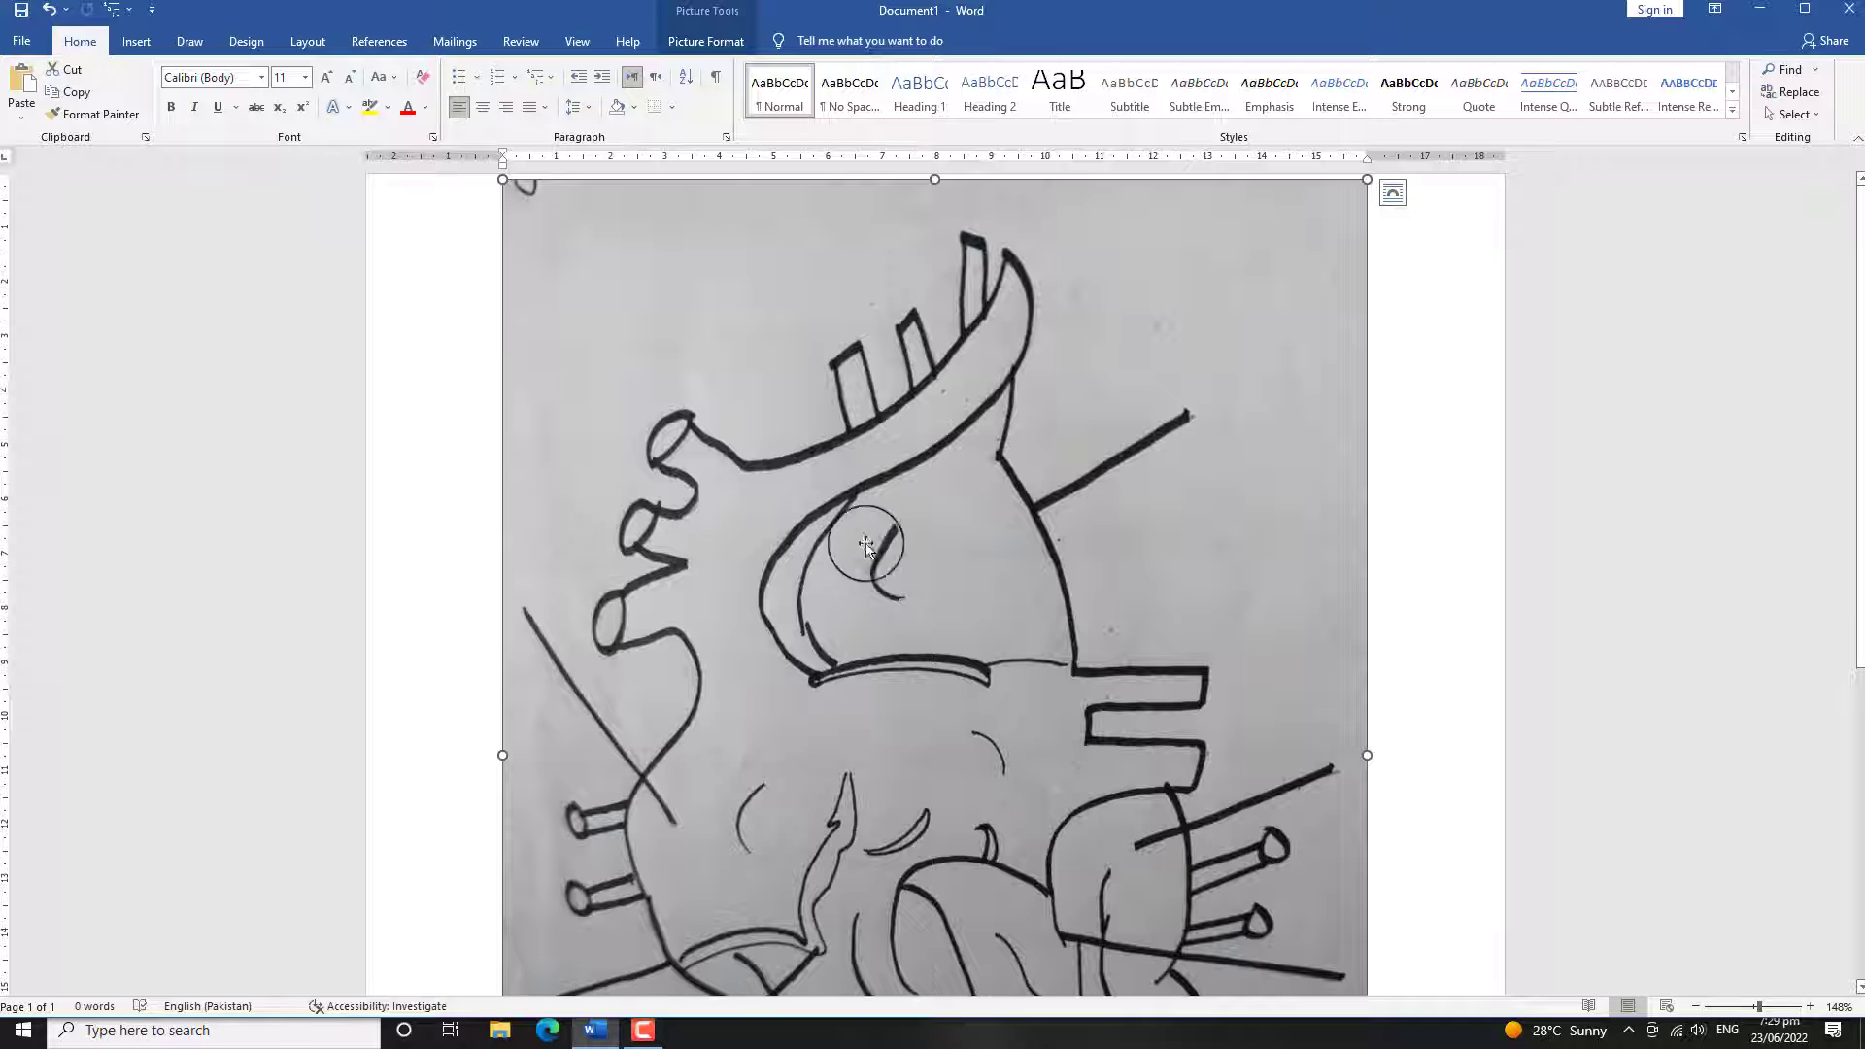
{"action": "left_click_drag", "start_coordinate": [1367, 180], "coordinate": [1045, 644]}
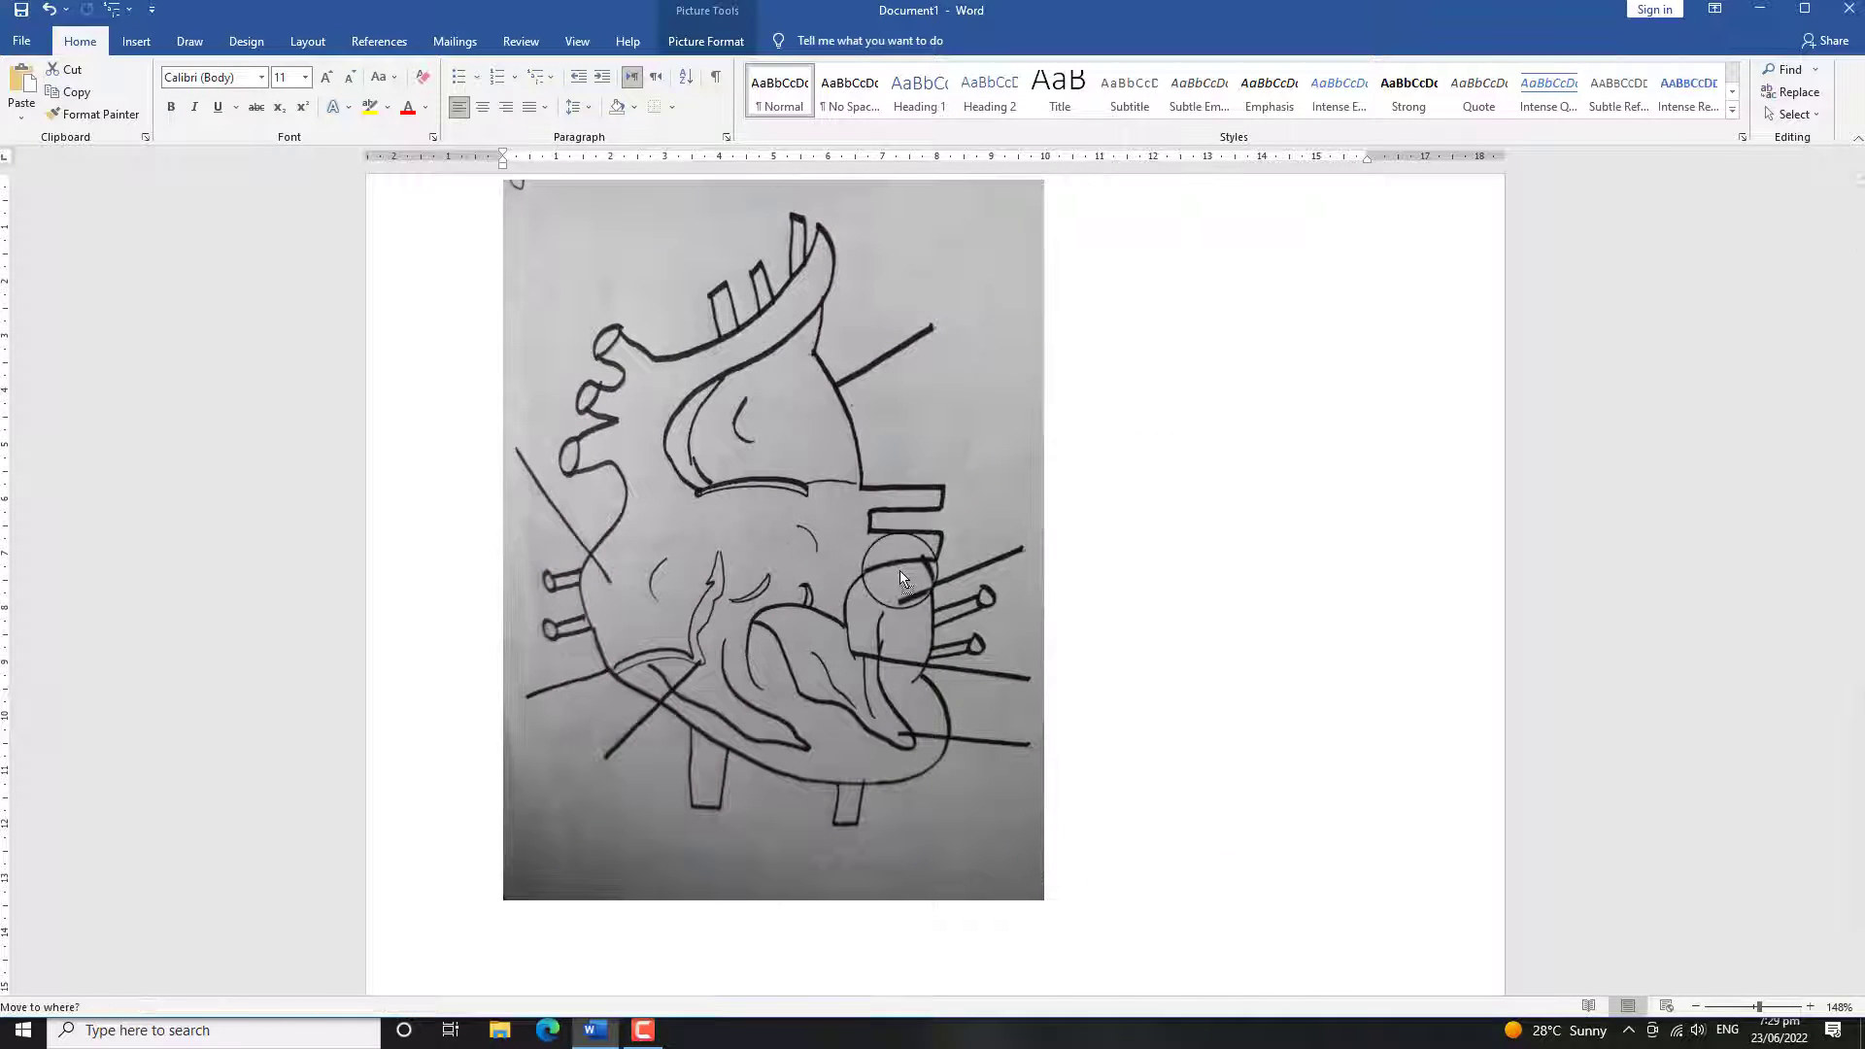
Step: Set the heart picture's text wrapping to Behind Text and move it to the middle of the page
{"action": "right_click", "coordinate": [819, 564]}
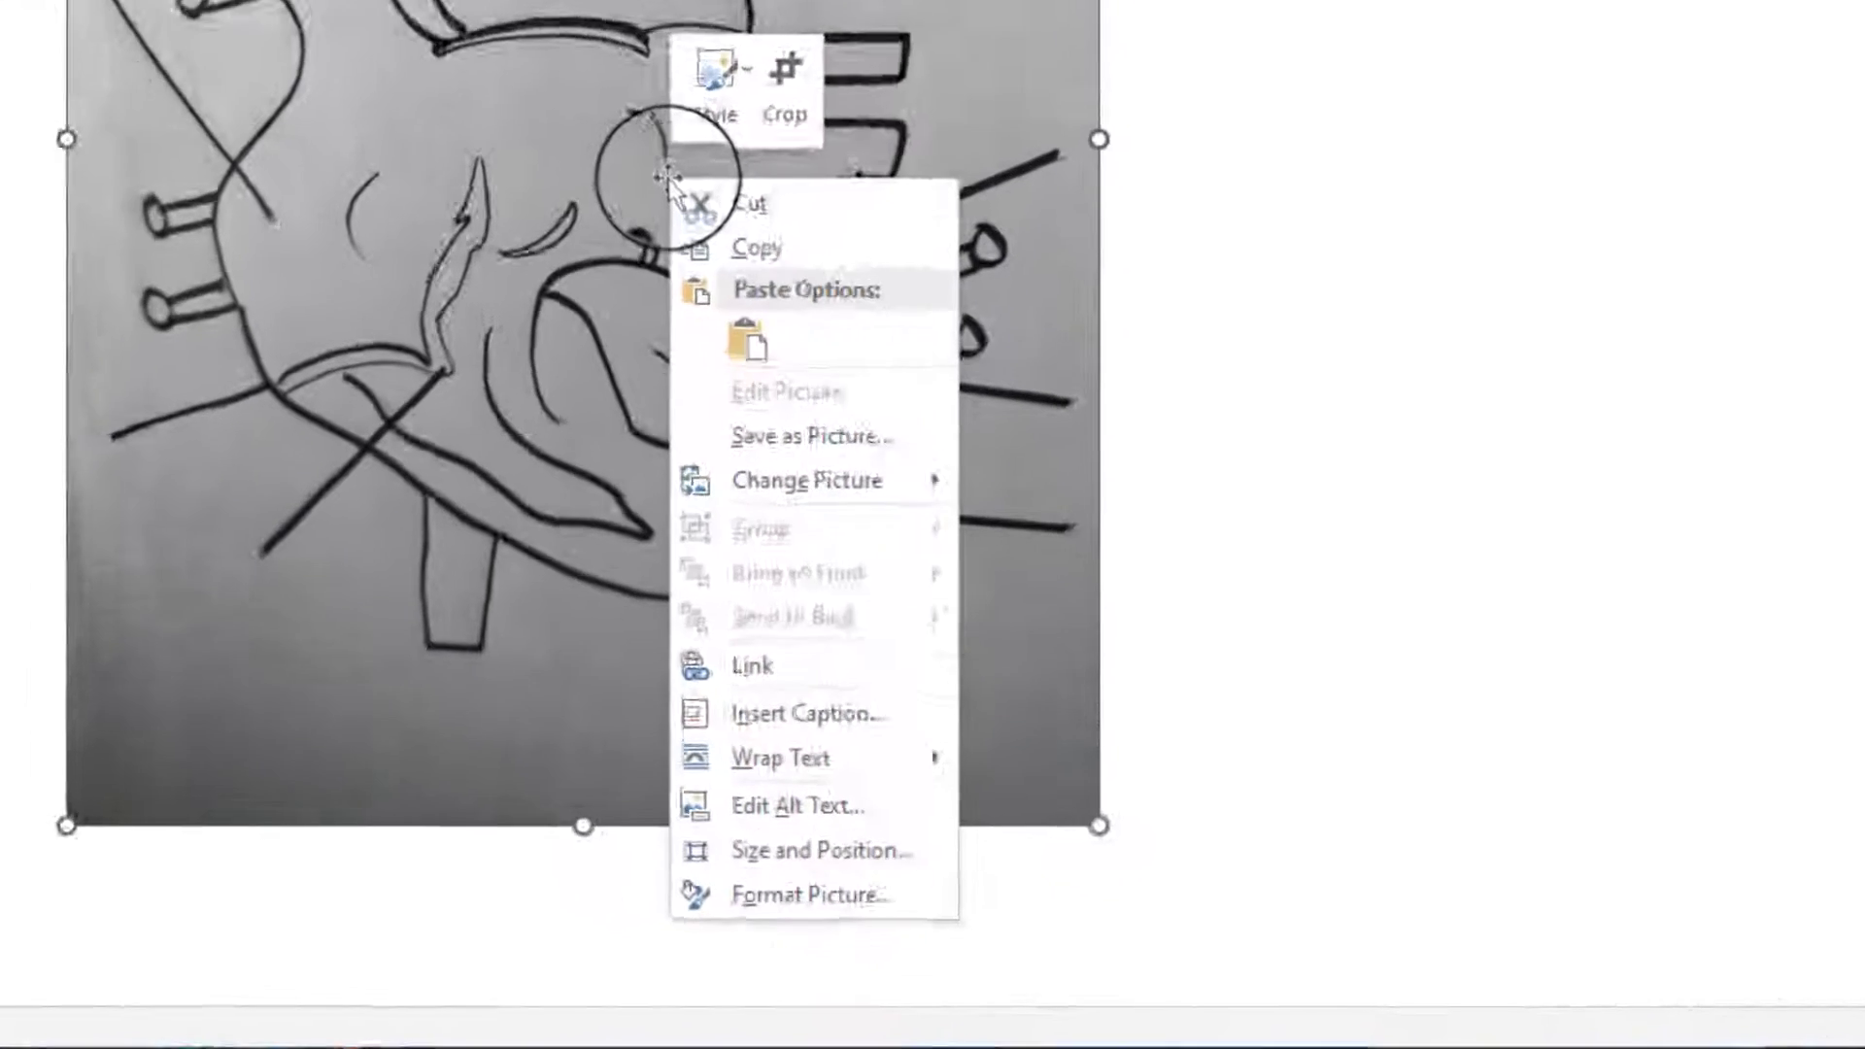
{"action": "mouse_move", "coordinate": [792, 724]}
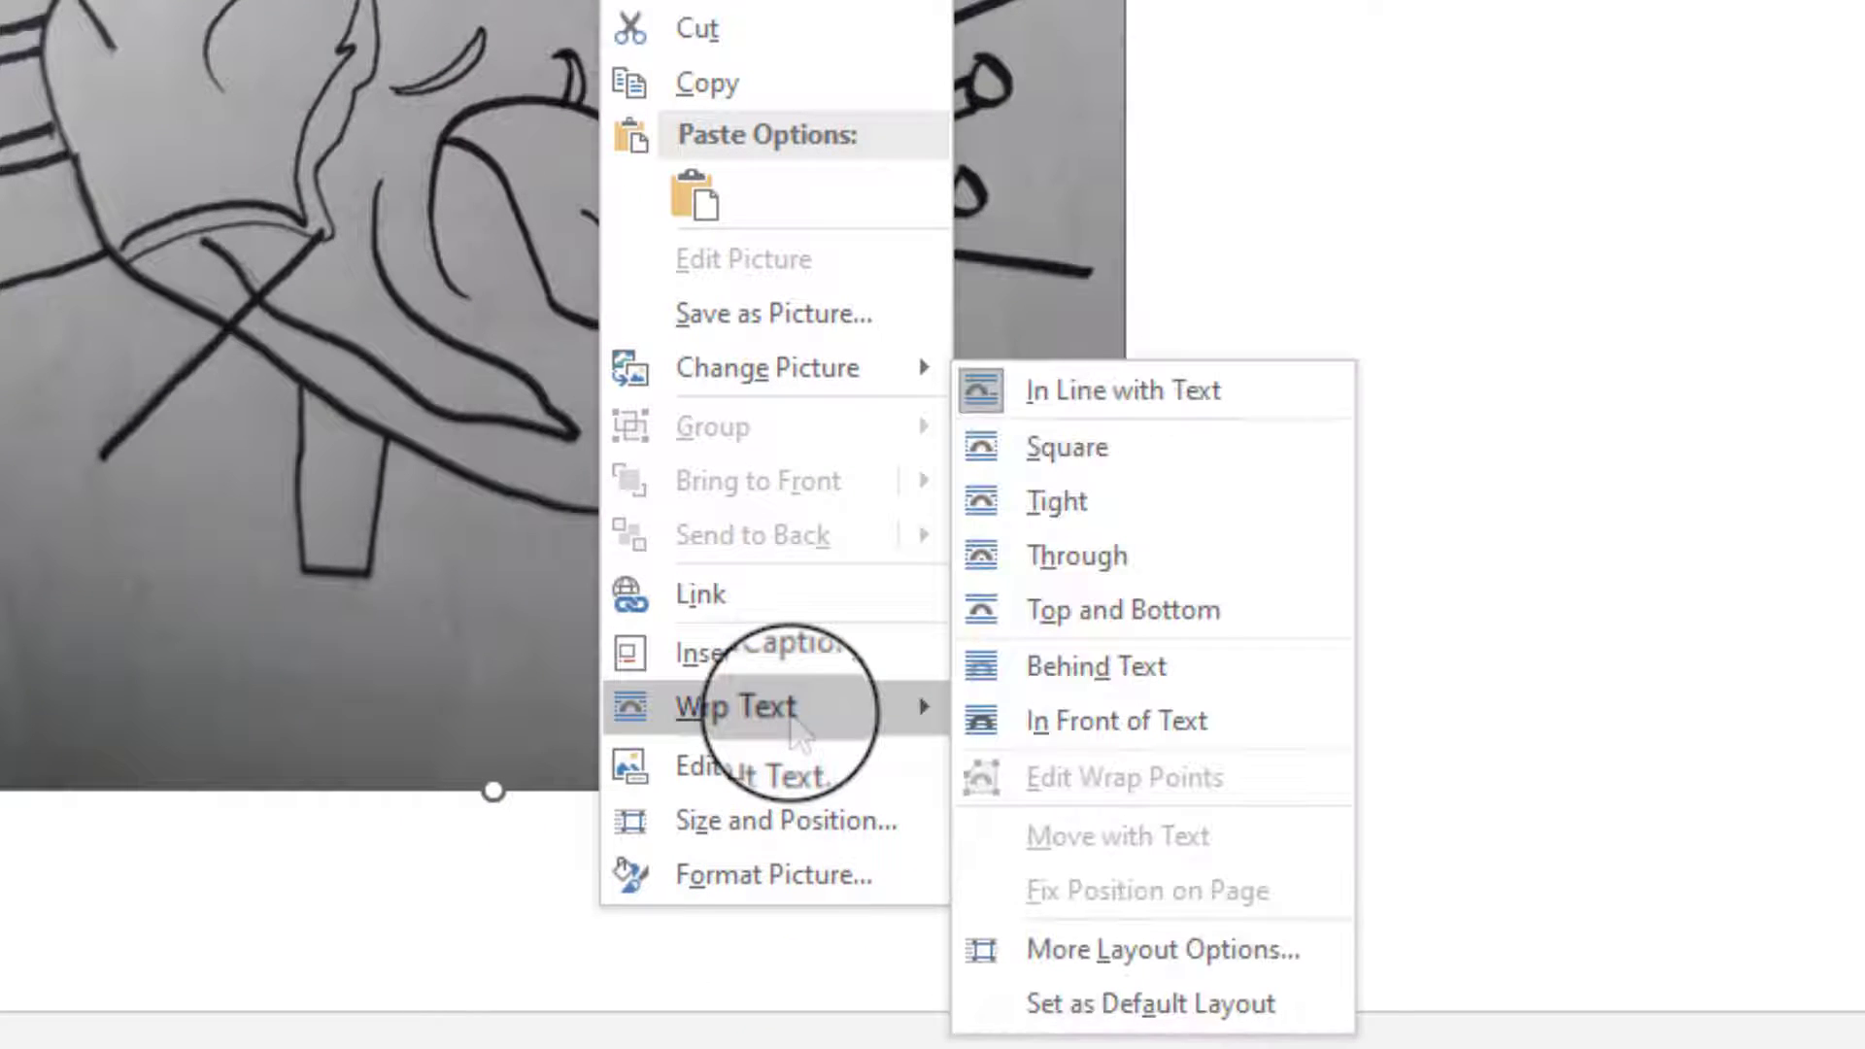
{"action": "left_click", "coordinate": [1181, 668]}
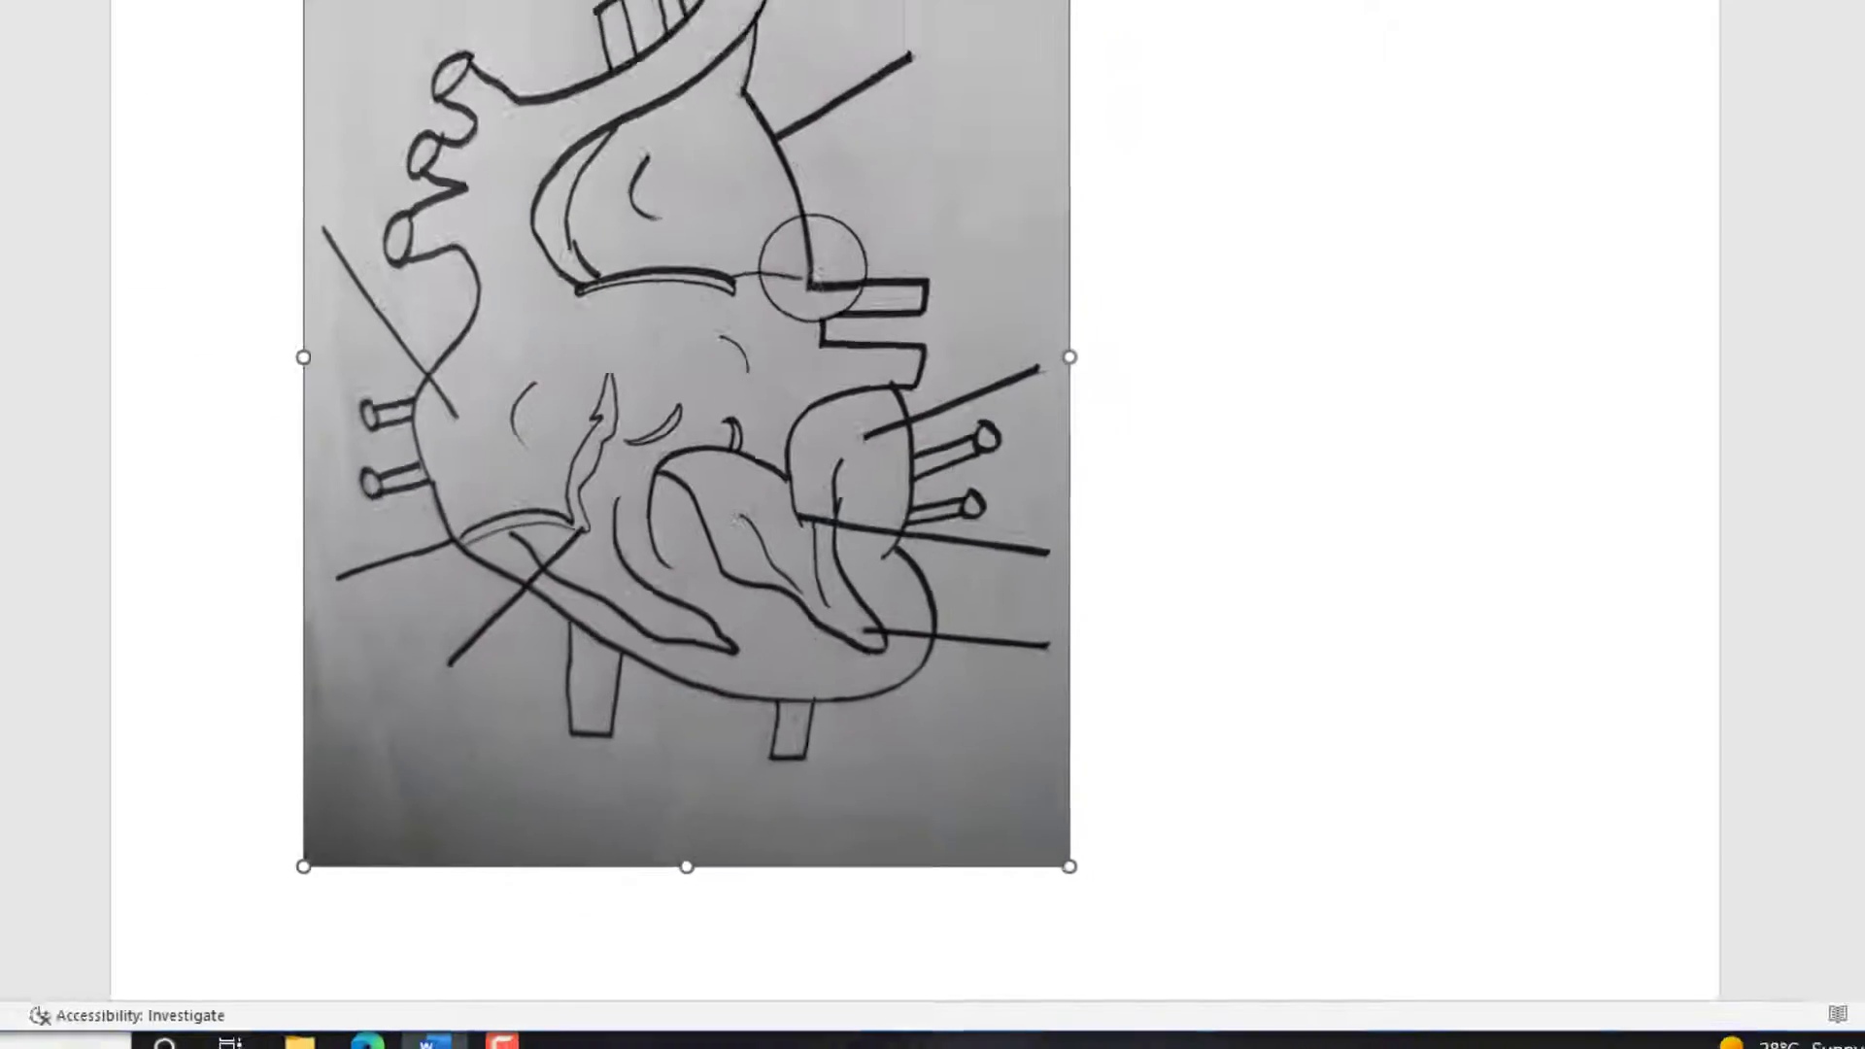
{"action": "left_click_drag", "start_coordinate": [813, 268], "coordinate": [1014, 411]}
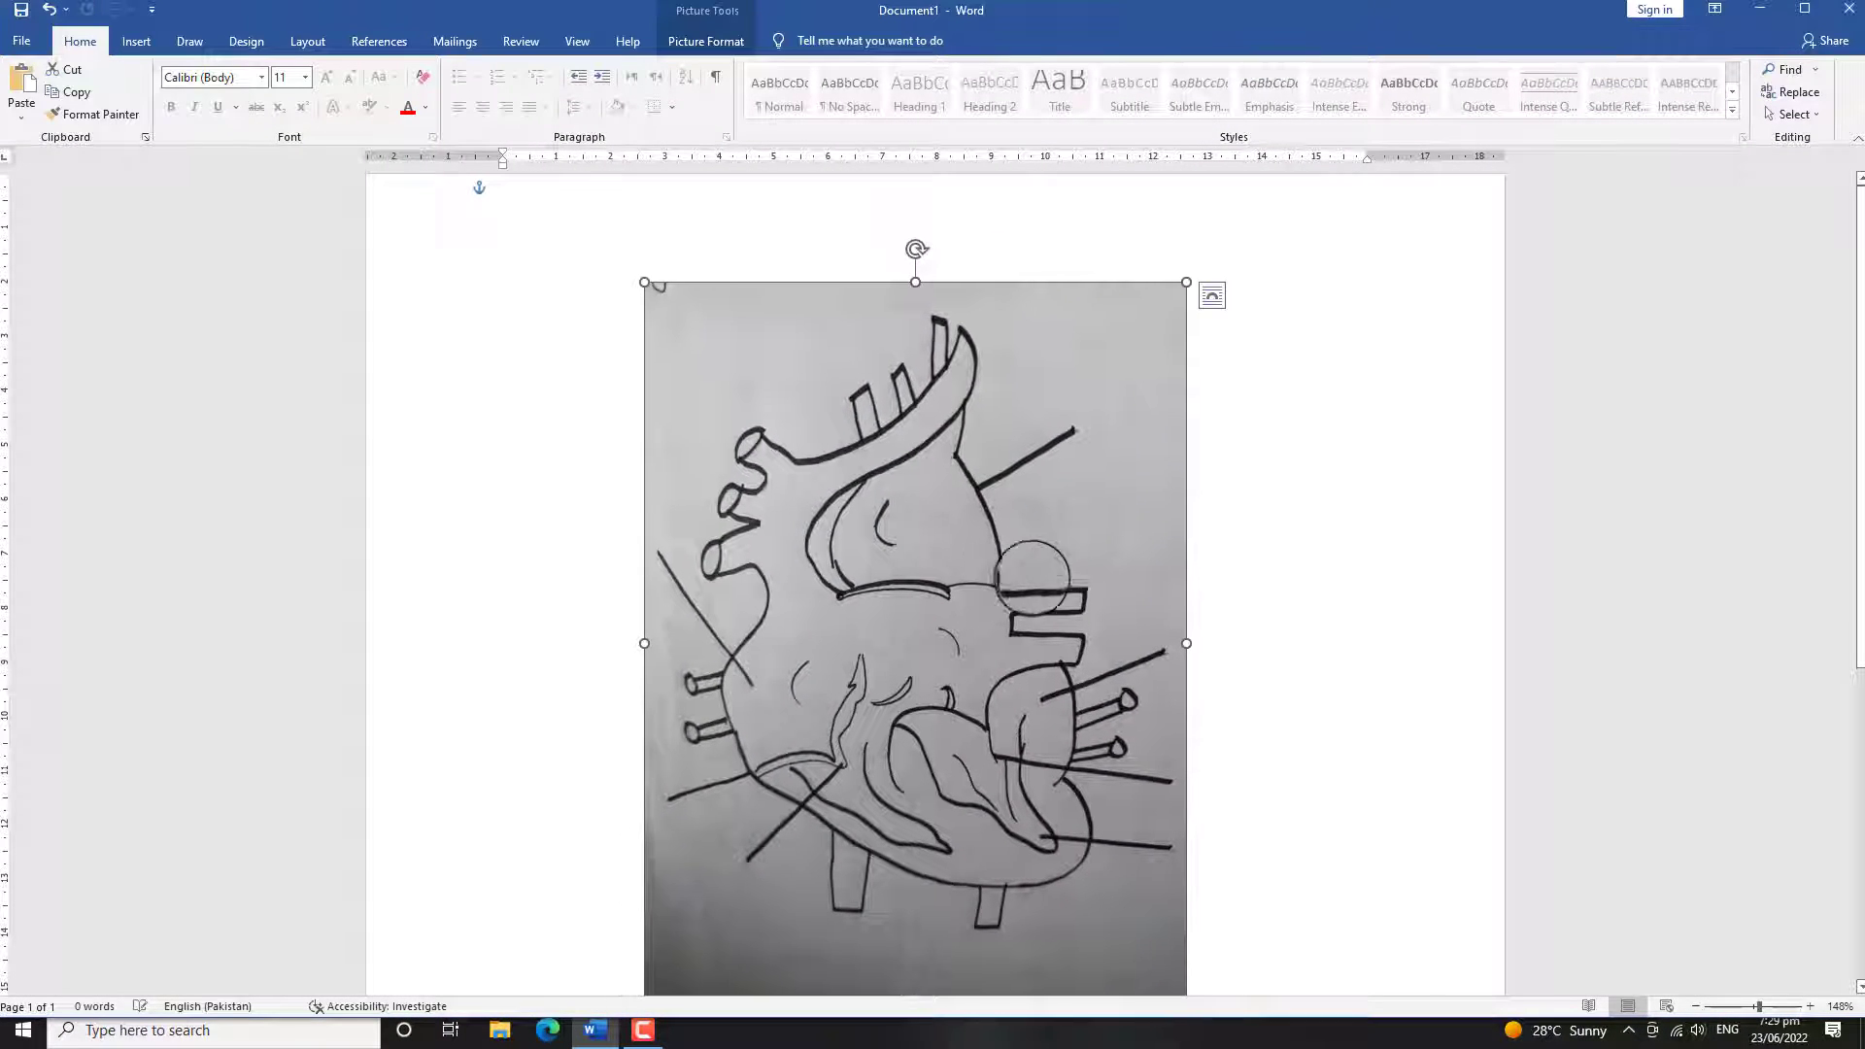
{"action": "scroll", "coordinate": [1319, 394], "scroll_direction": "down", "scroll_amount": 2}
{"action": "scroll", "coordinate": [1221, 569], "scroll_direction": "up", "scroll_amount": 2}
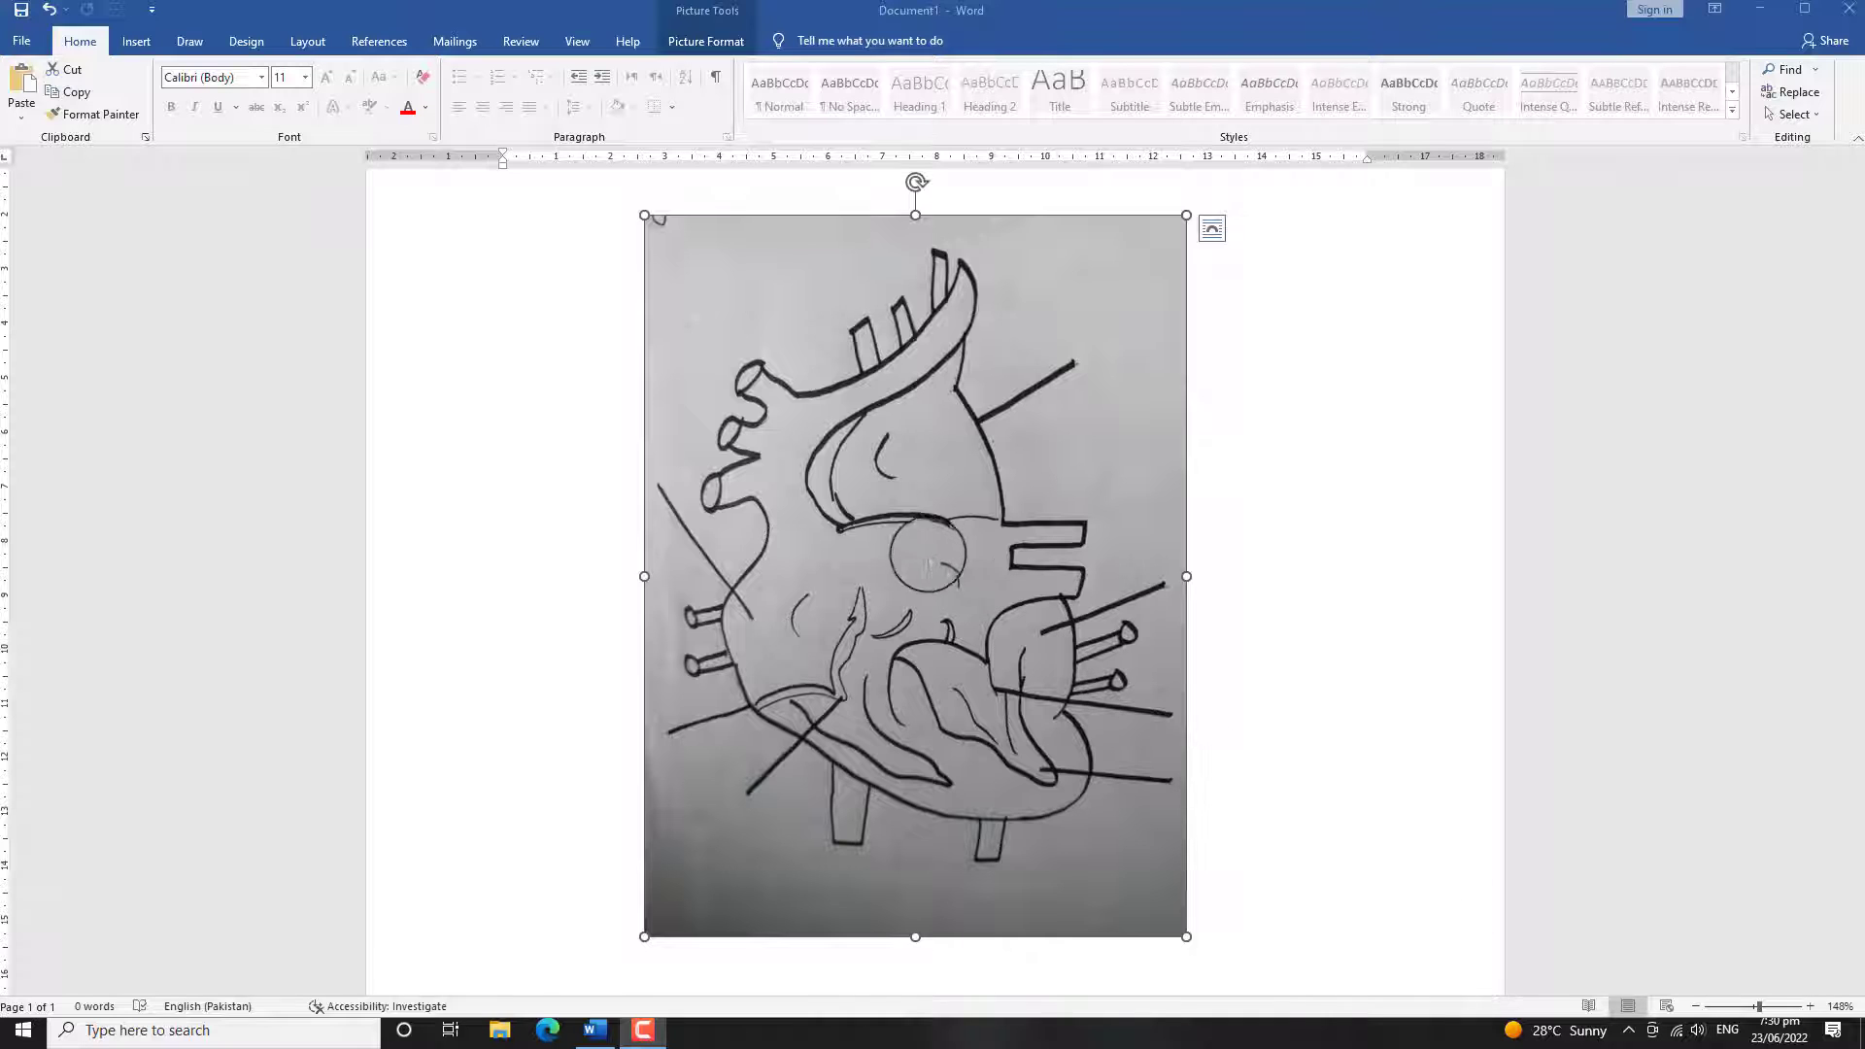
Step: Recolor the heart picture with the middle black-and-white preset
{"action": "double_click", "coordinate": [870, 539]}
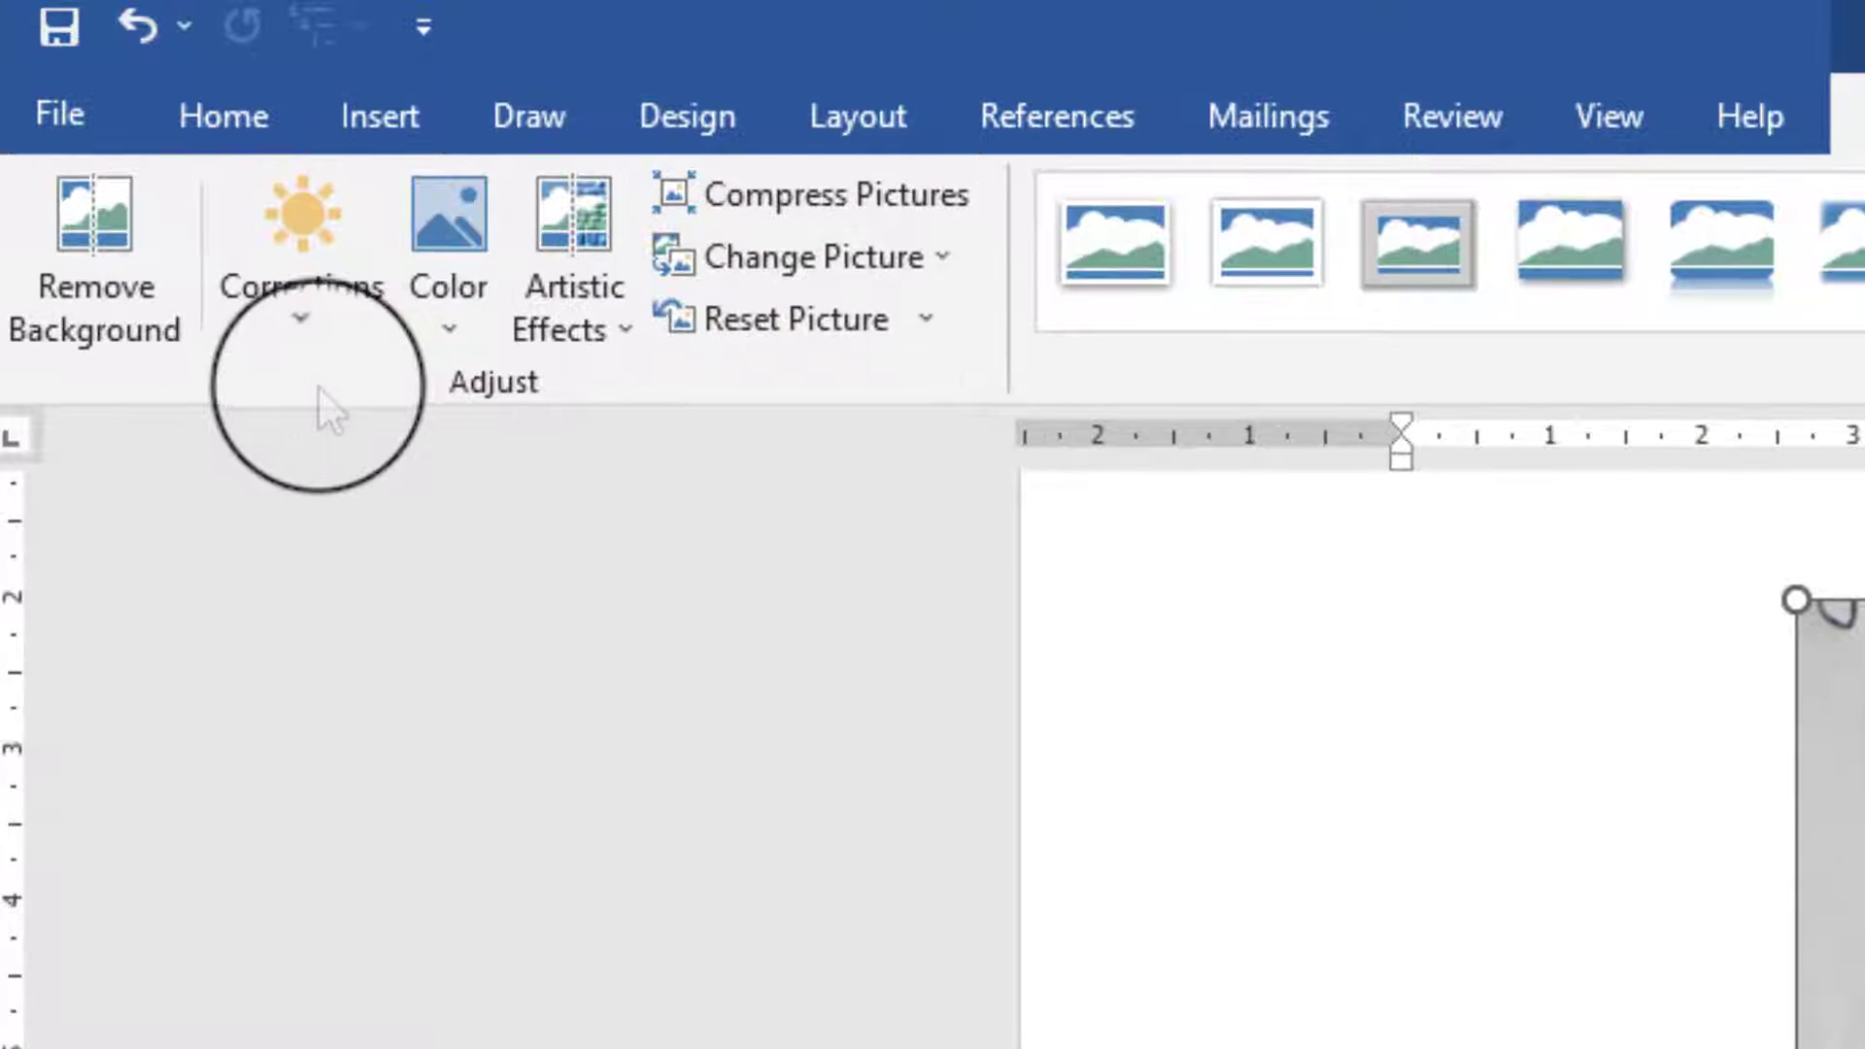
{"action": "left_click", "coordinate": [433, 330]}
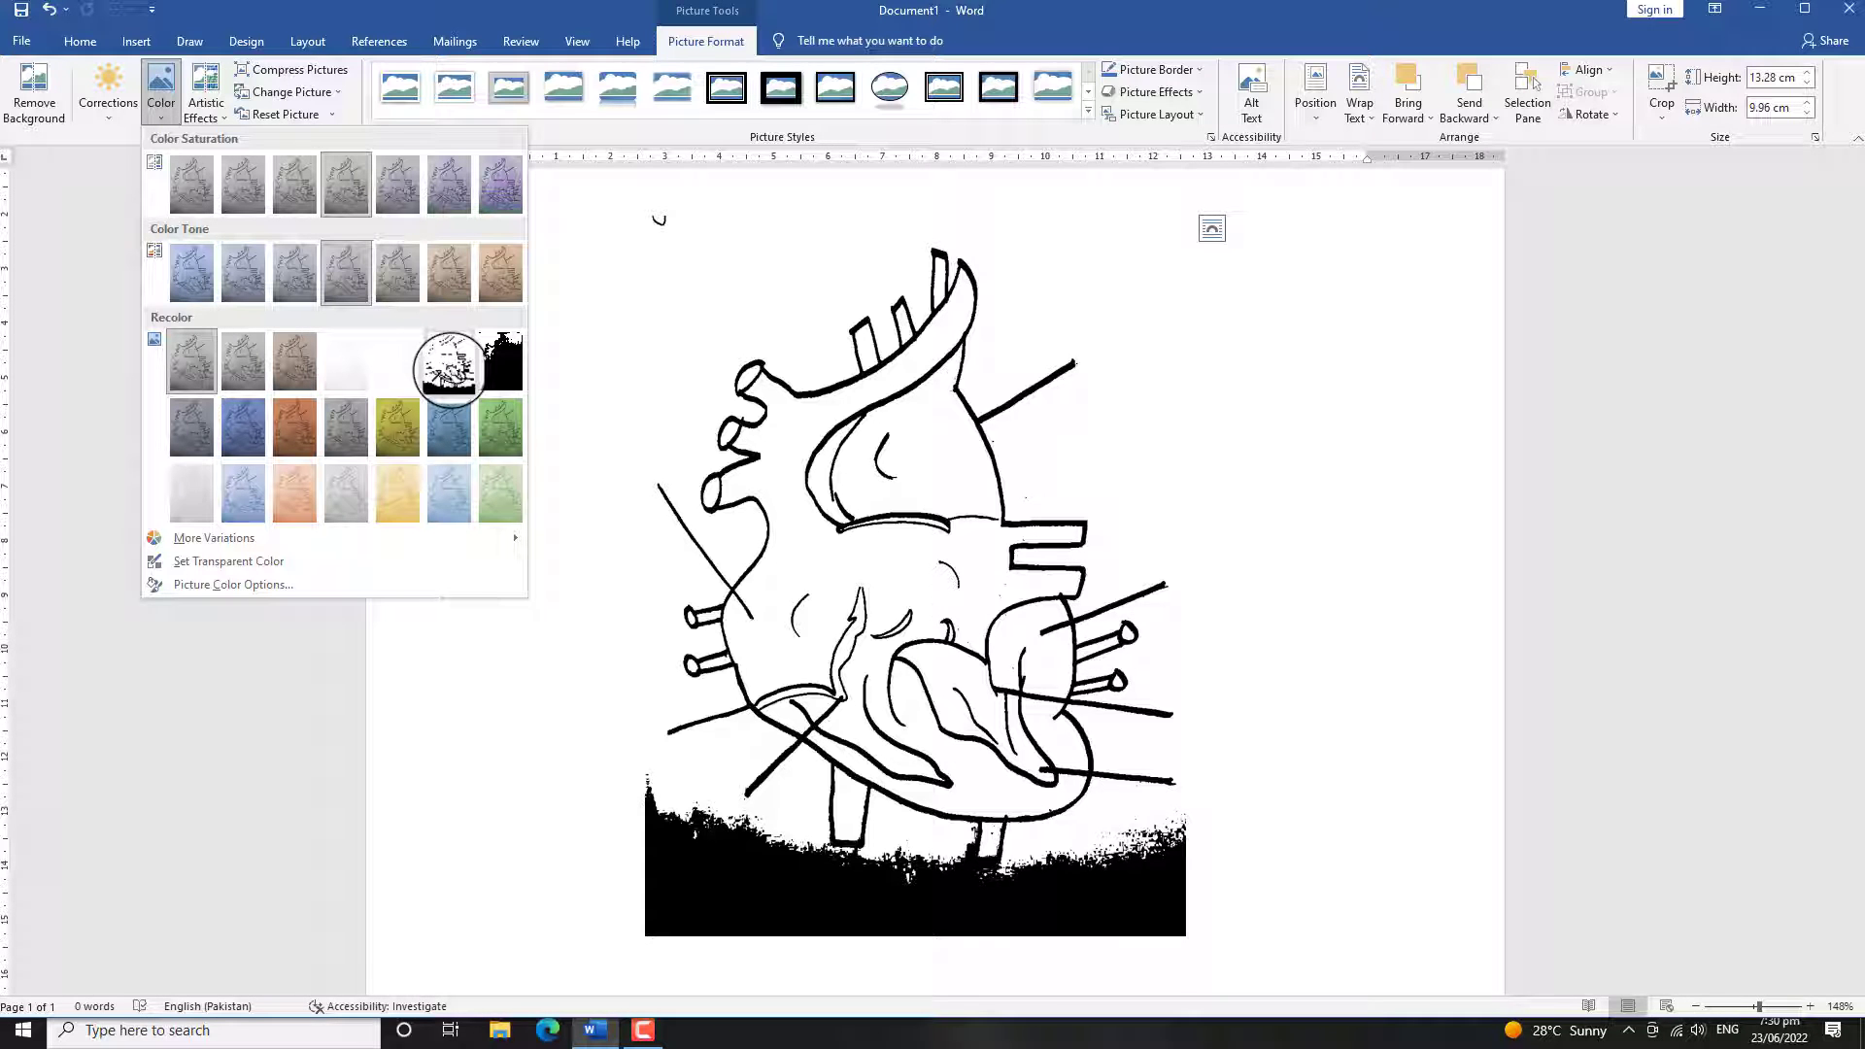
{"action": "left_click", "coordinate": [448, 365]}
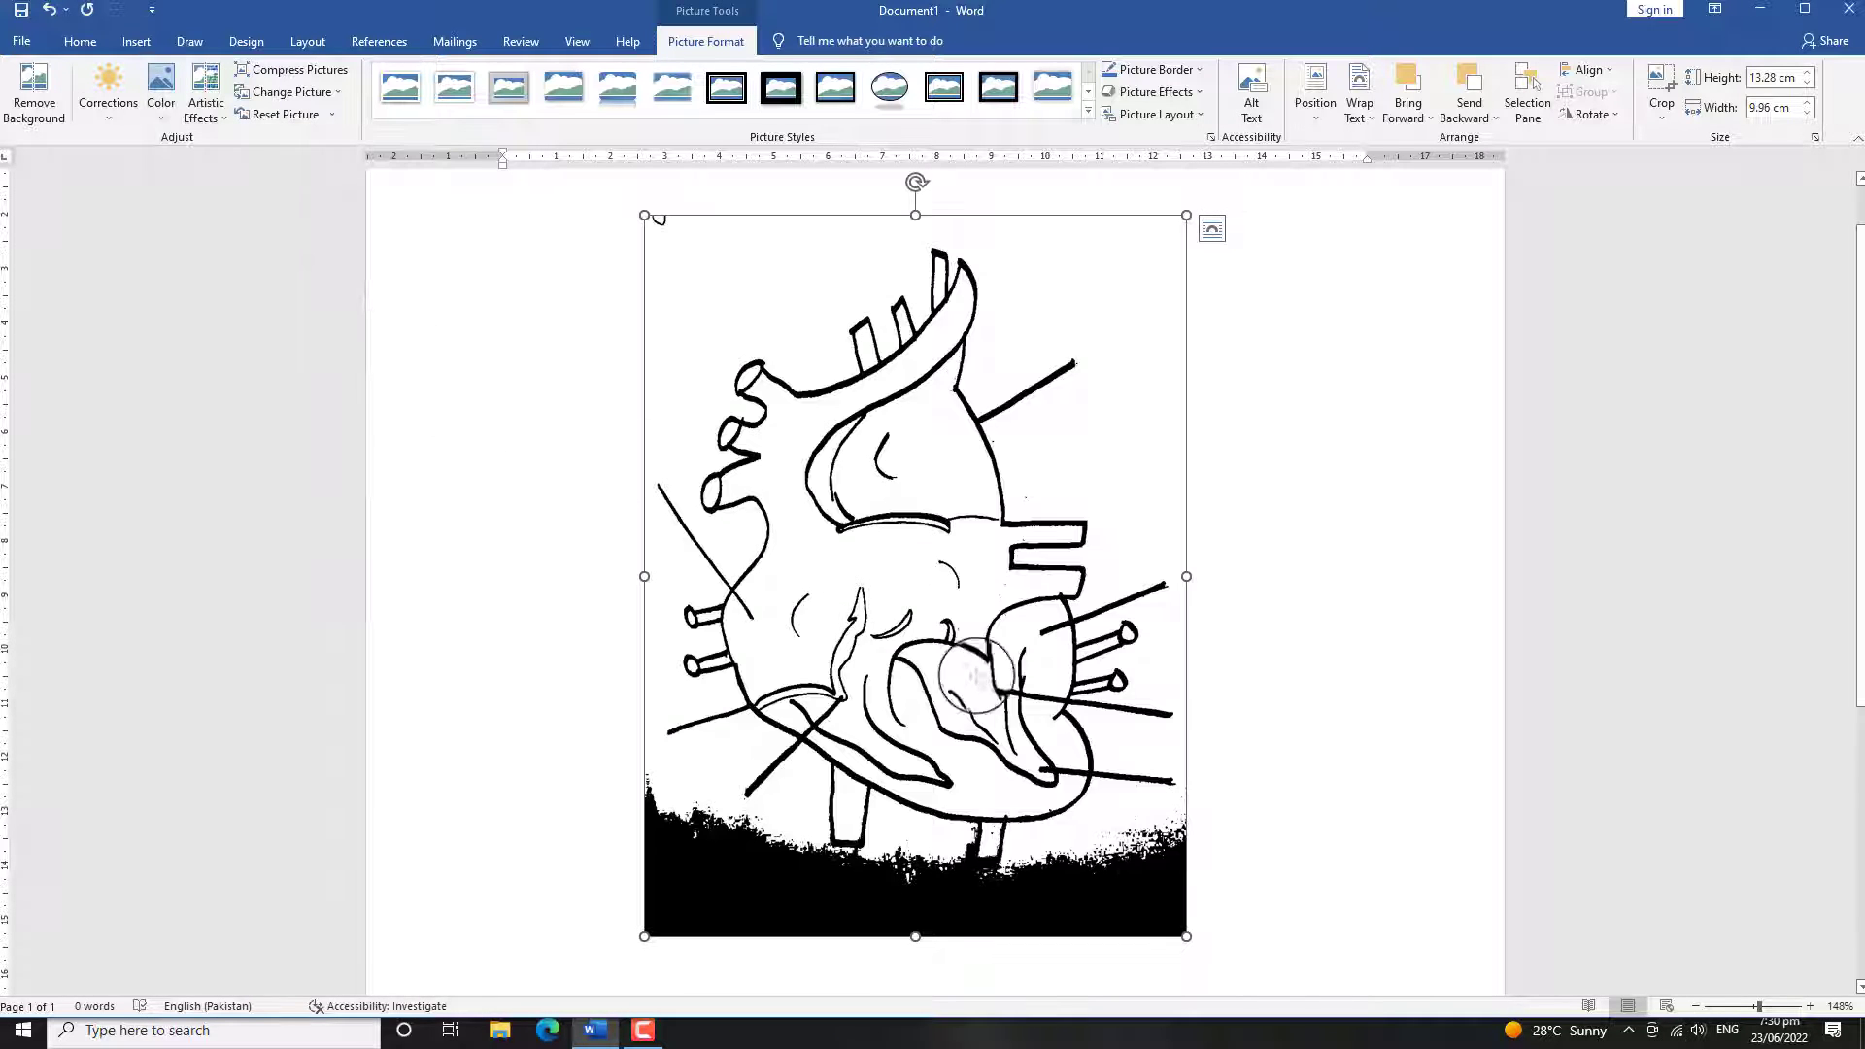
Step: Draw a rectangle about 3.26 cm high by 10.71 cm wide over the black area at the picture's base and fill it white
{"action": "scroll", "coordinate": [995, 685], "scroll_direction": "down", "scroll_amount": 3}
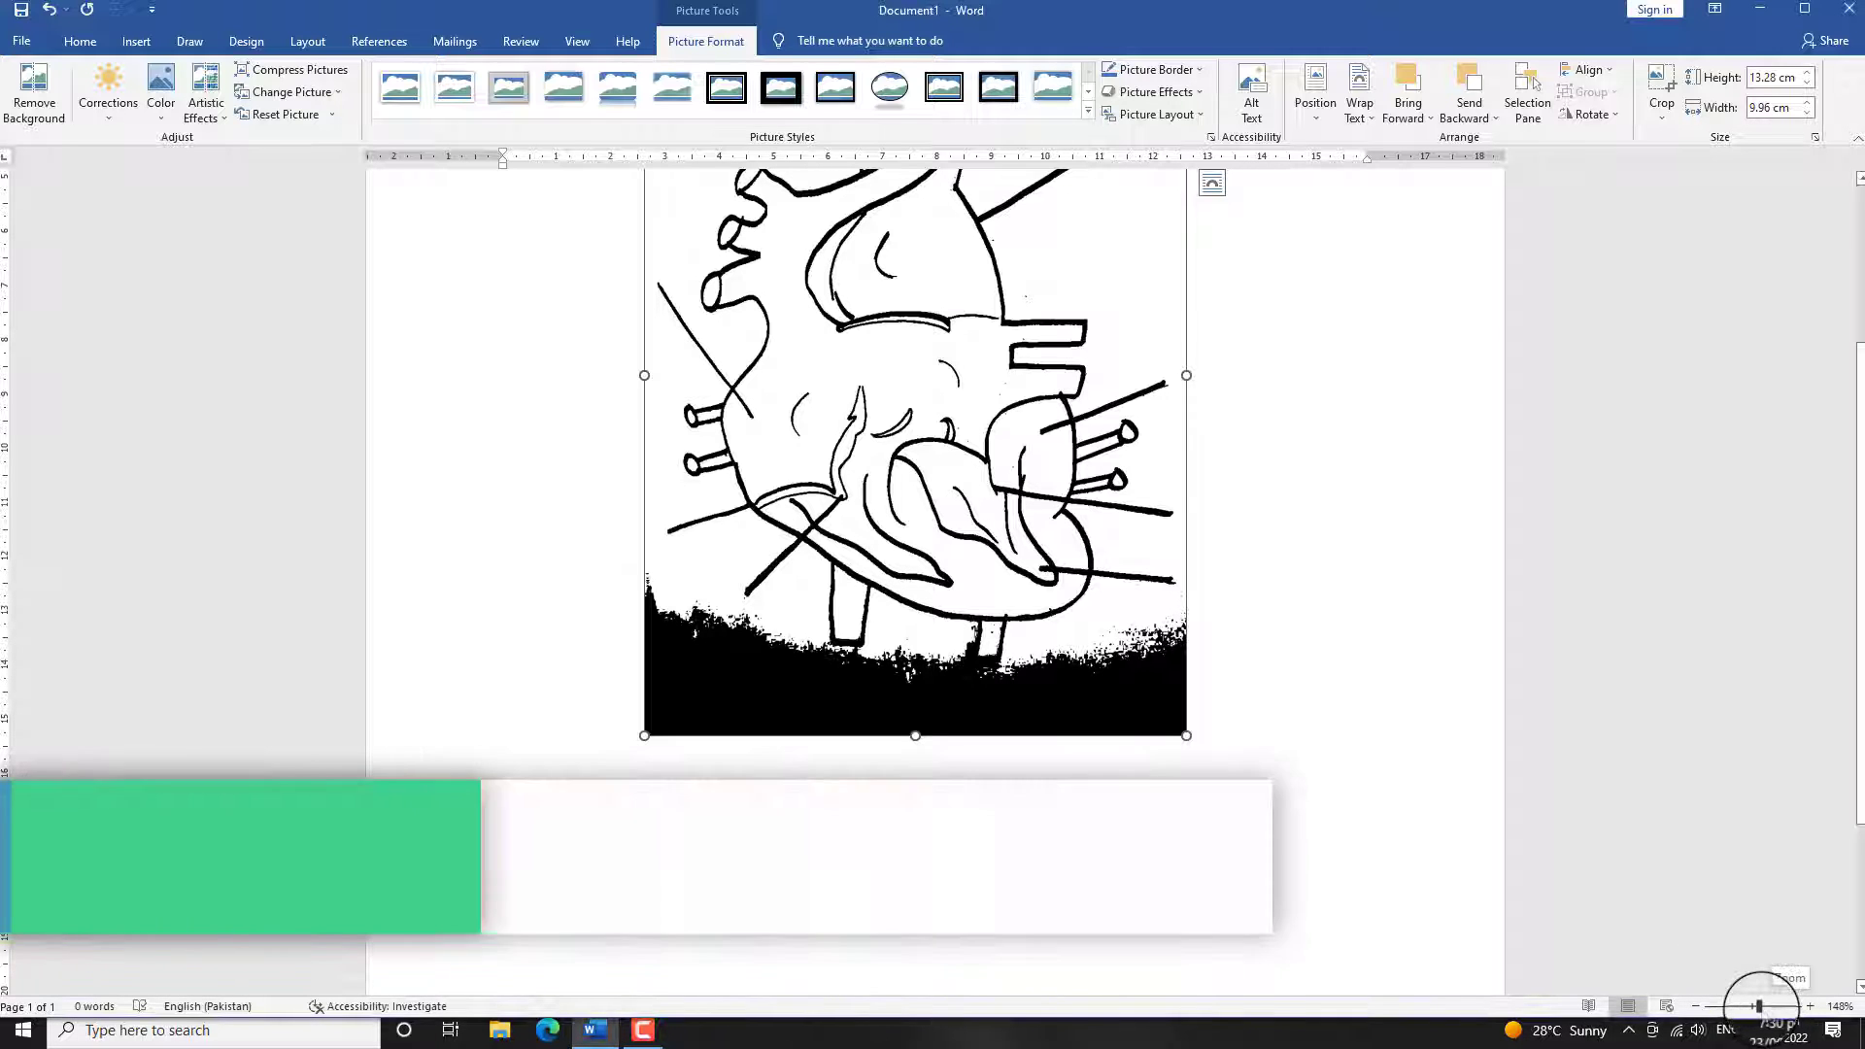
{"action": "mouse_move", "coordinate": [1760, 1005]}
{"action": "left_mouse_down"}
{"action": "mouse_move", "coordinate": [1776, 1007]}
{"action": "mouse_move", "coordinate": [1744, 1007]}
{"action": "mouse_move", "coordinate": [1772, 1006]}
{"action": "left_mouse_up"}
{"action": "scroll", "coordinate": [1150, 699], "scroll_direction": "down", "scroll_amount": 8}
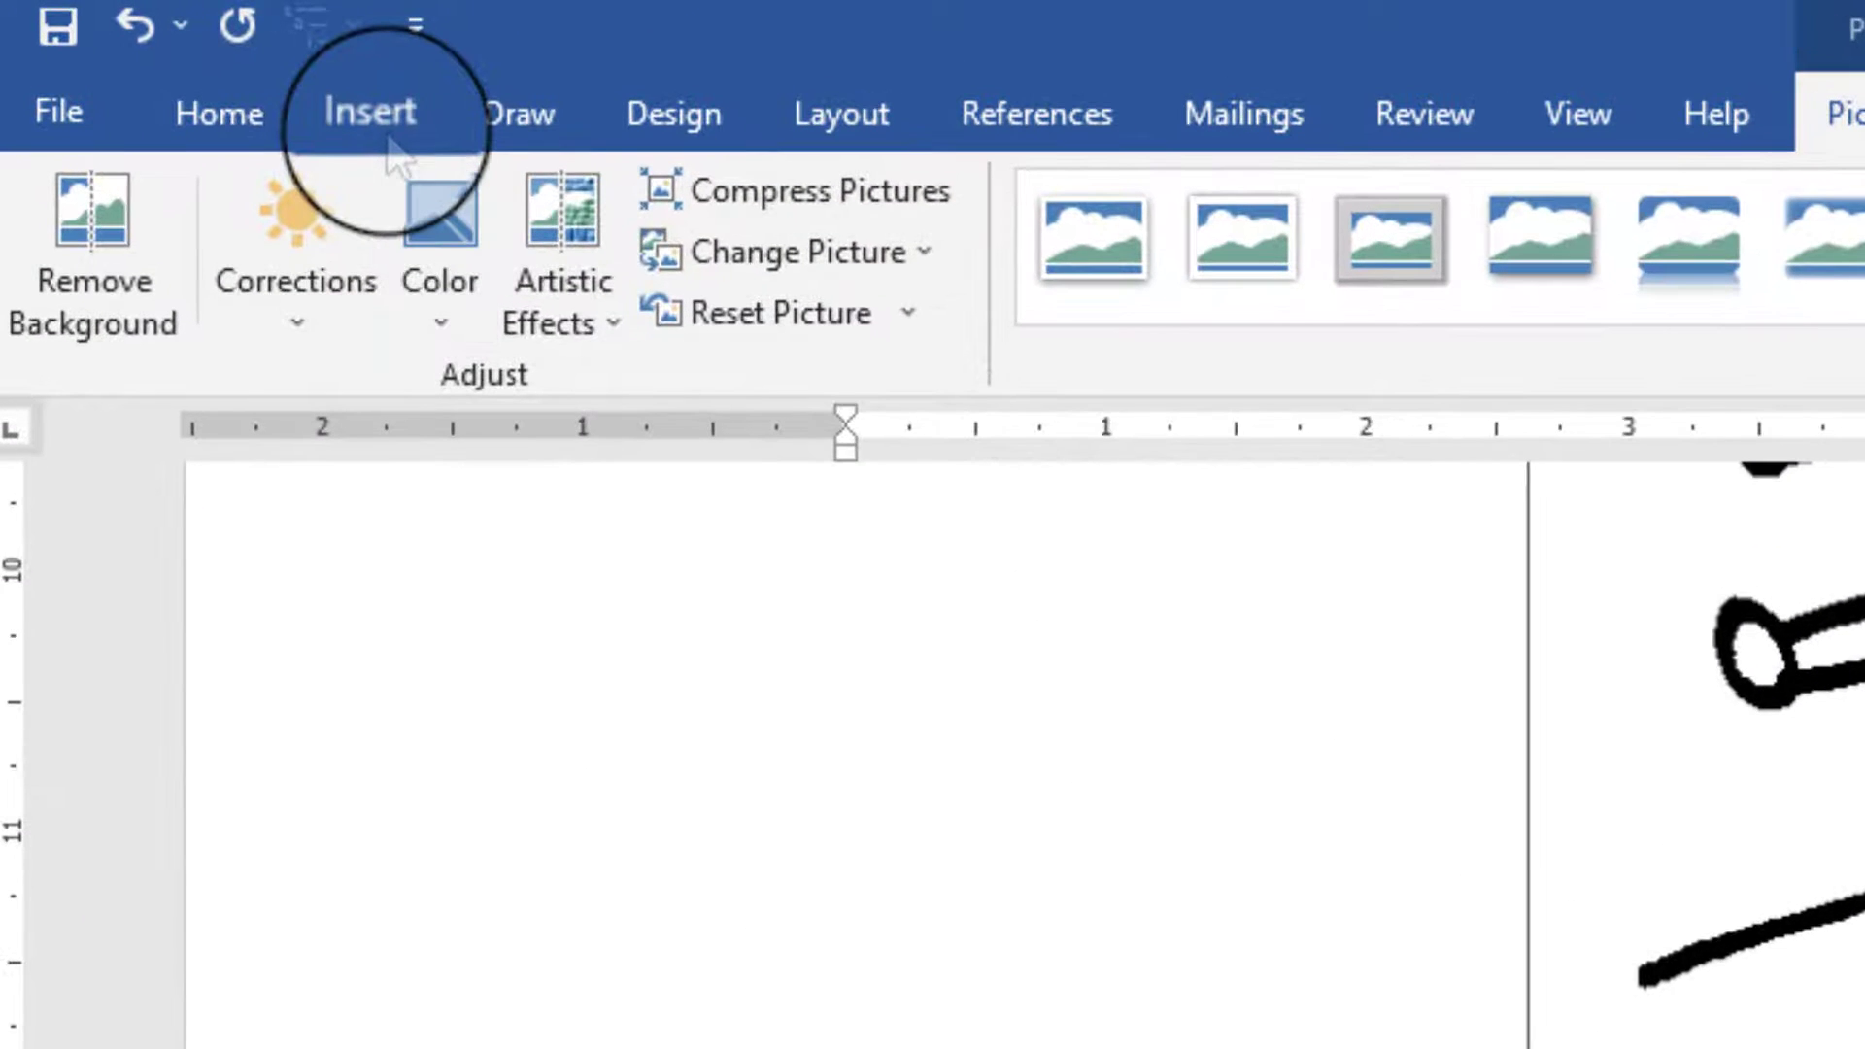
{"action": "left_click", "coordinate": [378, 122]}
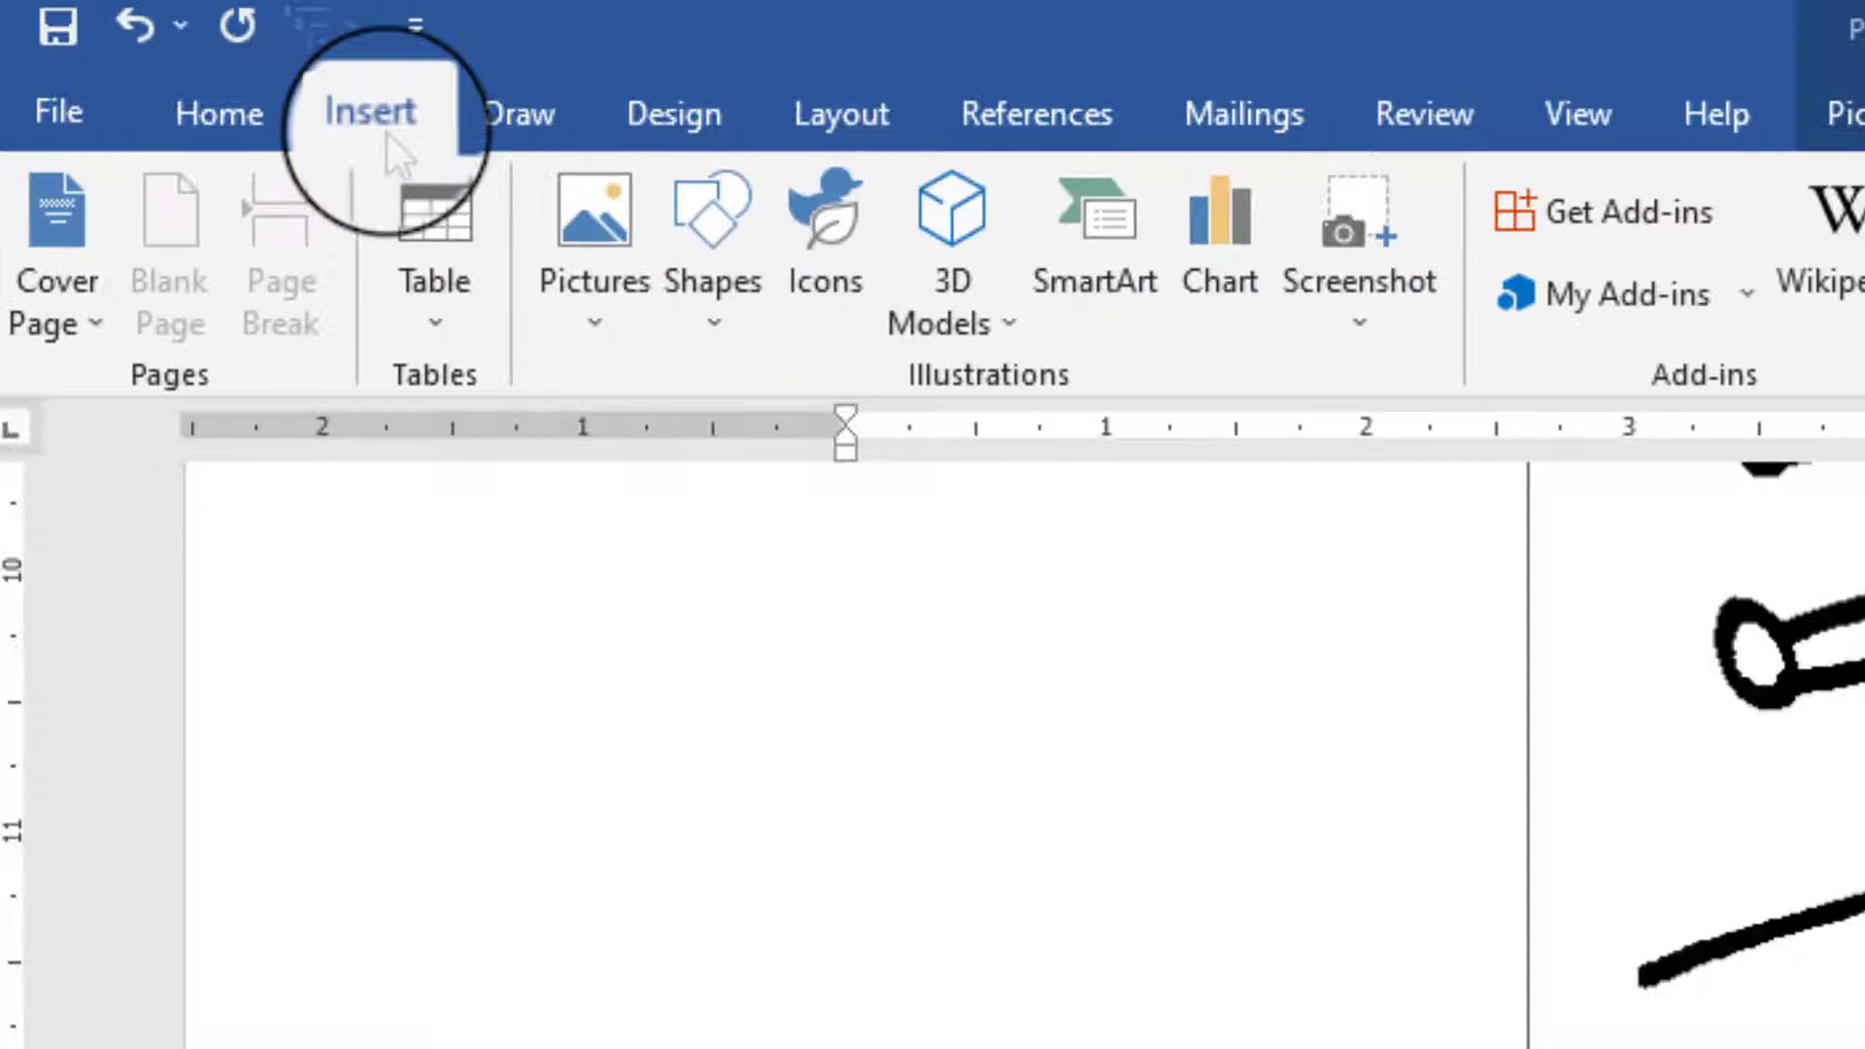
{"action": "left_click", "coordinate": [704, 330]}
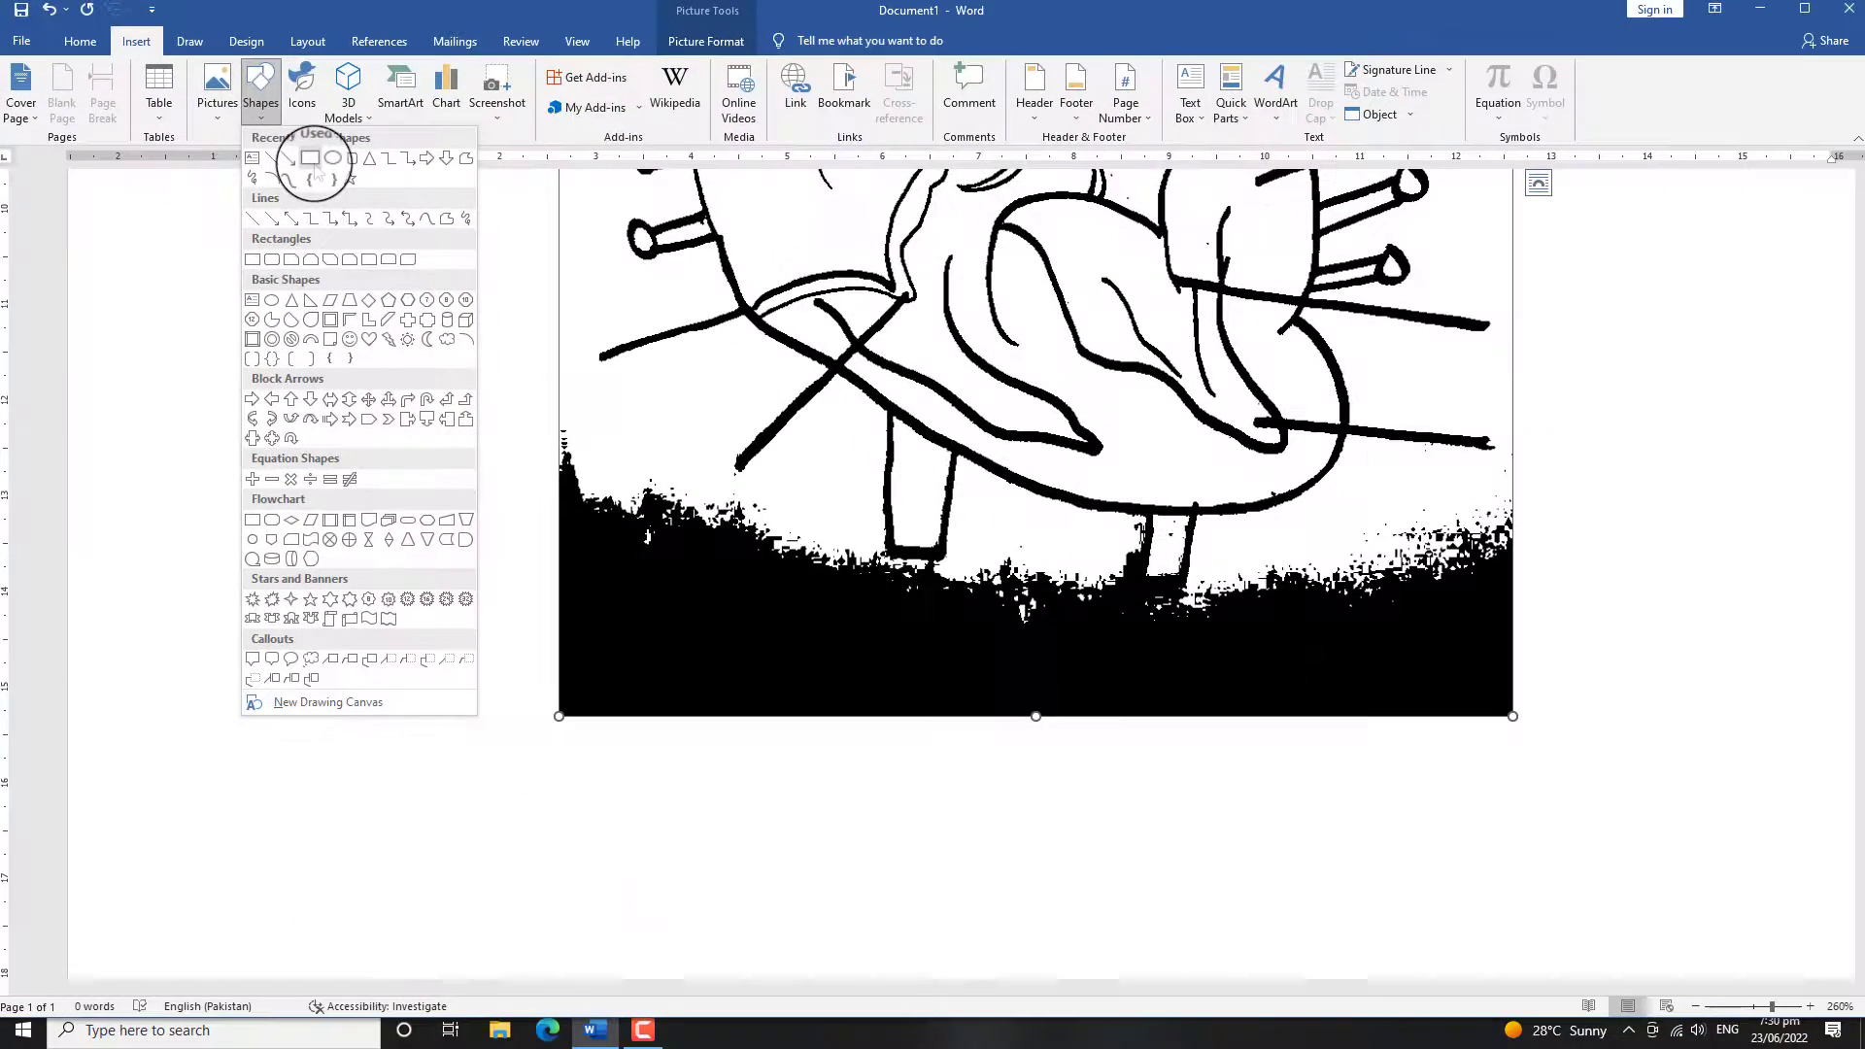
{"action": "left_click", "coordinate": [311, 159]}
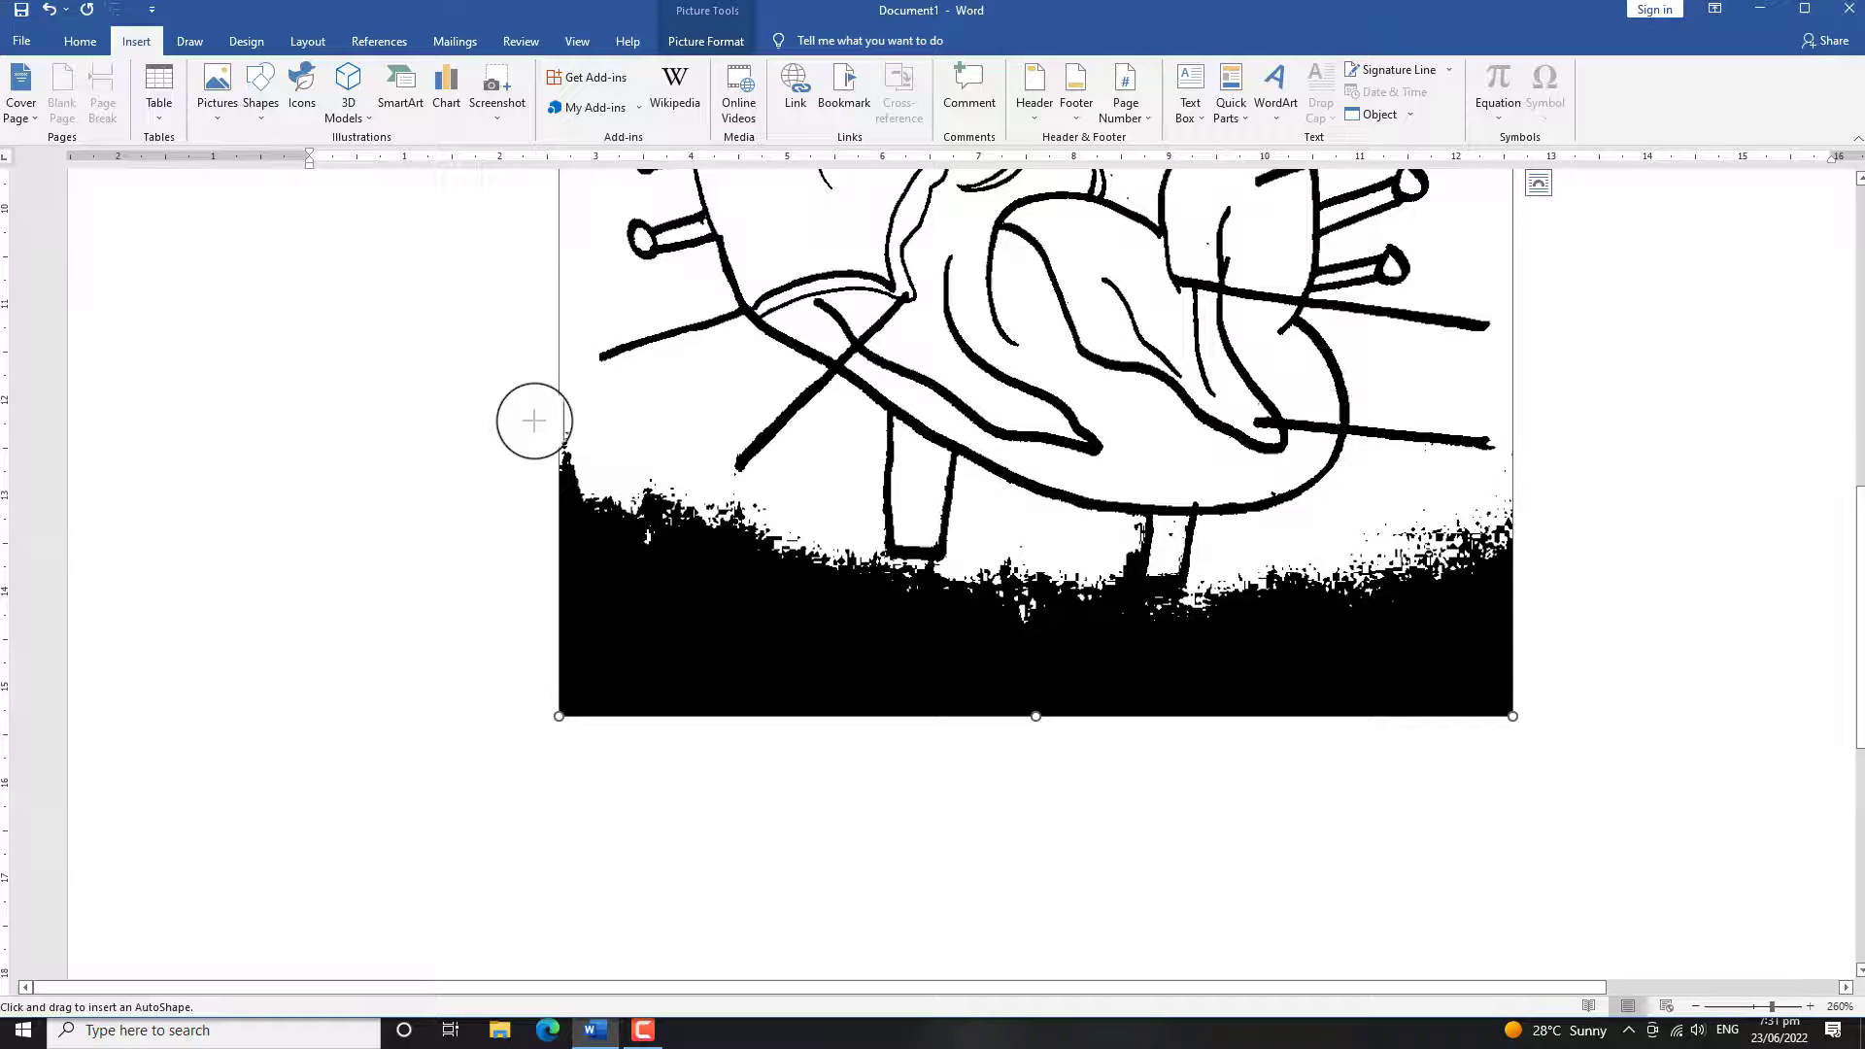
{"action": "mouse_move", "coordinate": [533, 420]}
{"action": "left_mouse_down"}
{"action": "mouse_move", "coordinate": [641, 563]}
{"action": "mouse_move", "coordinate": [995, 762]}
{"action": "mouse_move", "coordinate": [1317, 780]}
{"action": "mouse_move", "coordinate": [1536, 762]}
{"action": "mouse_move", "coordinate": [1561, 754]}
{"action": "mouse_move", "coordinate": [1558, 734]}
{"action": "left_mouse_up"}
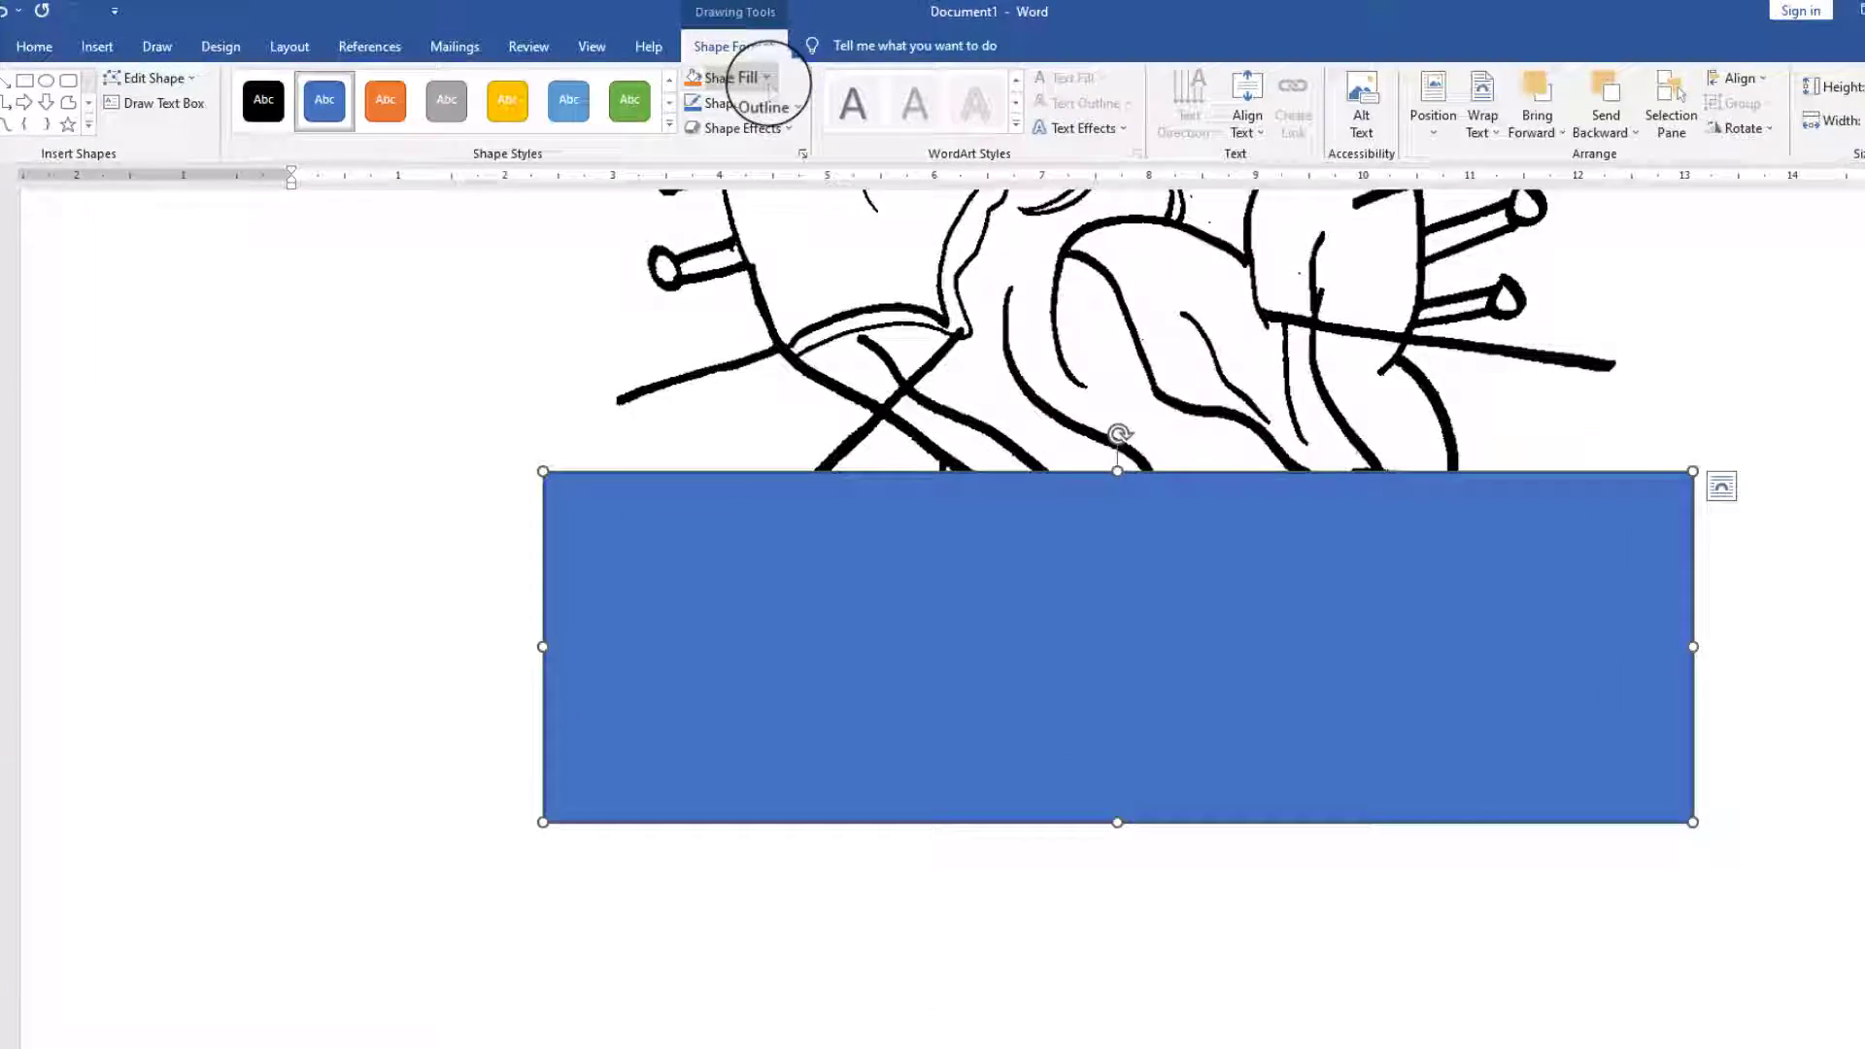
{"action": "left_click", "coordinate": [730, 69]}
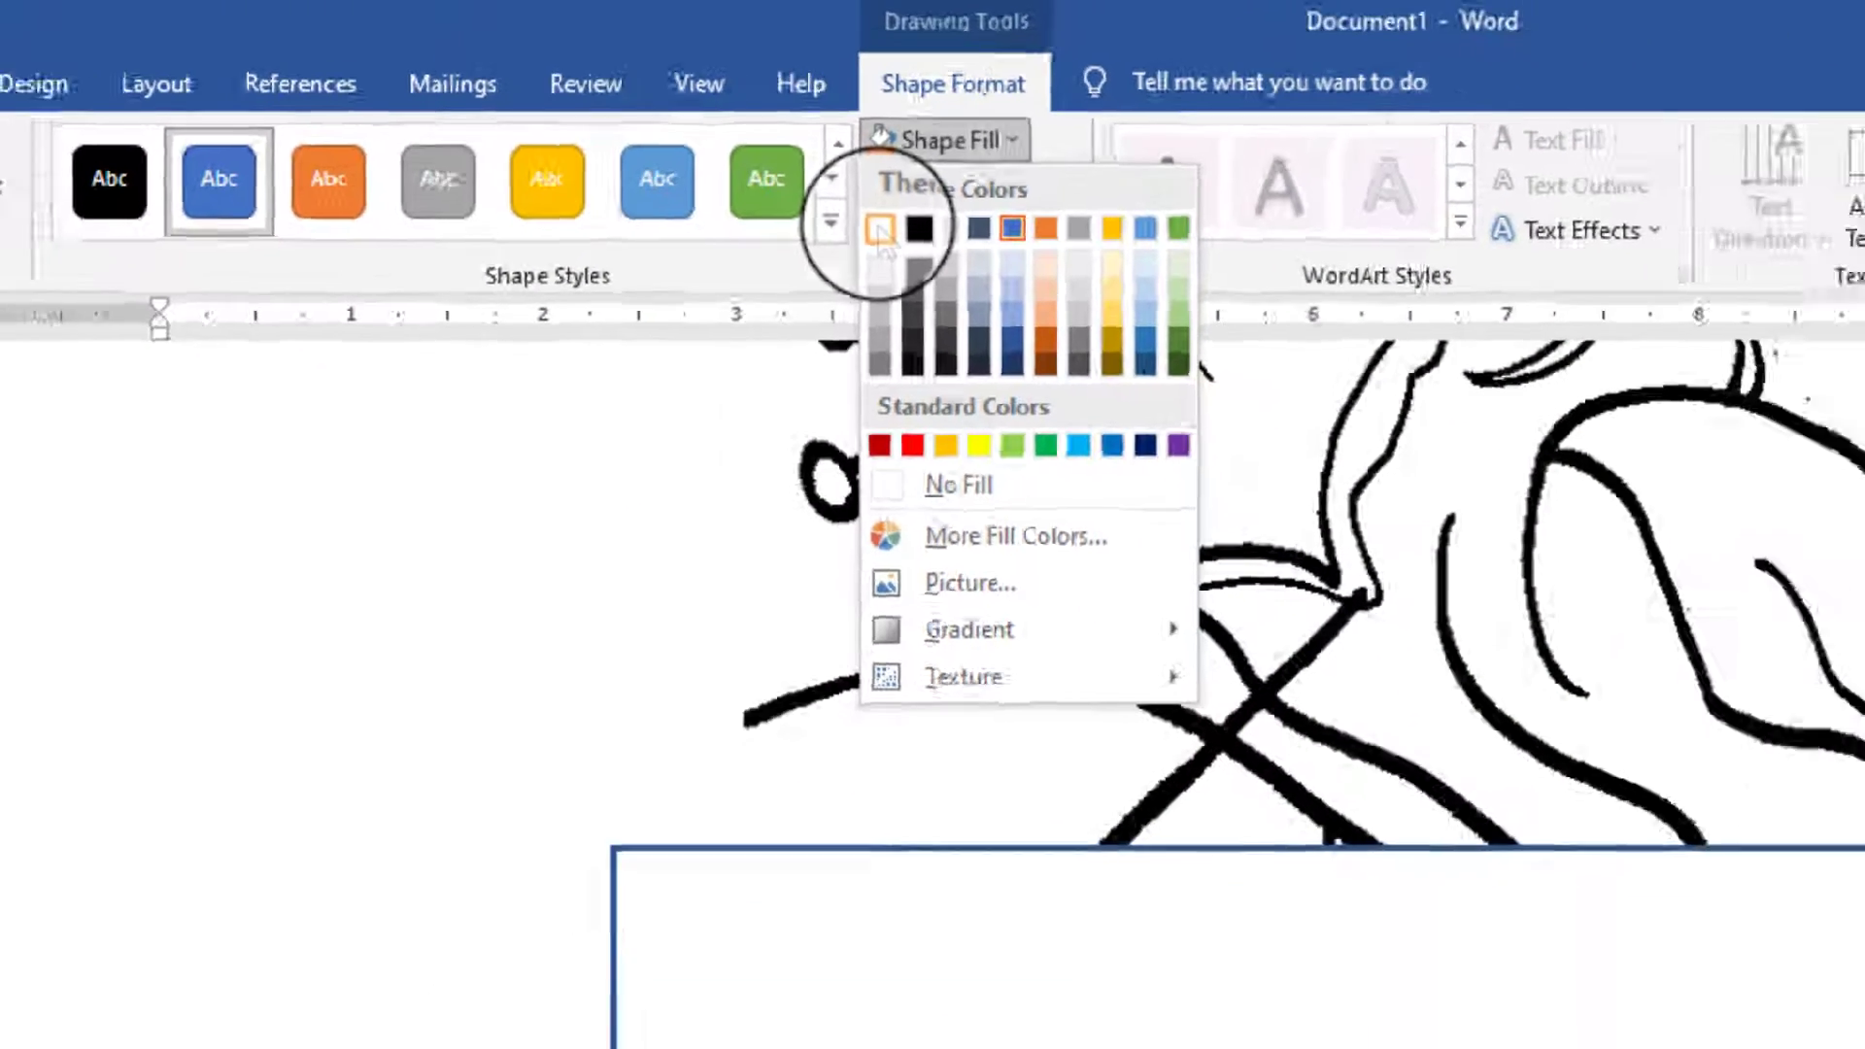
{"action": "left_click", "coordinate": [986, 285]}
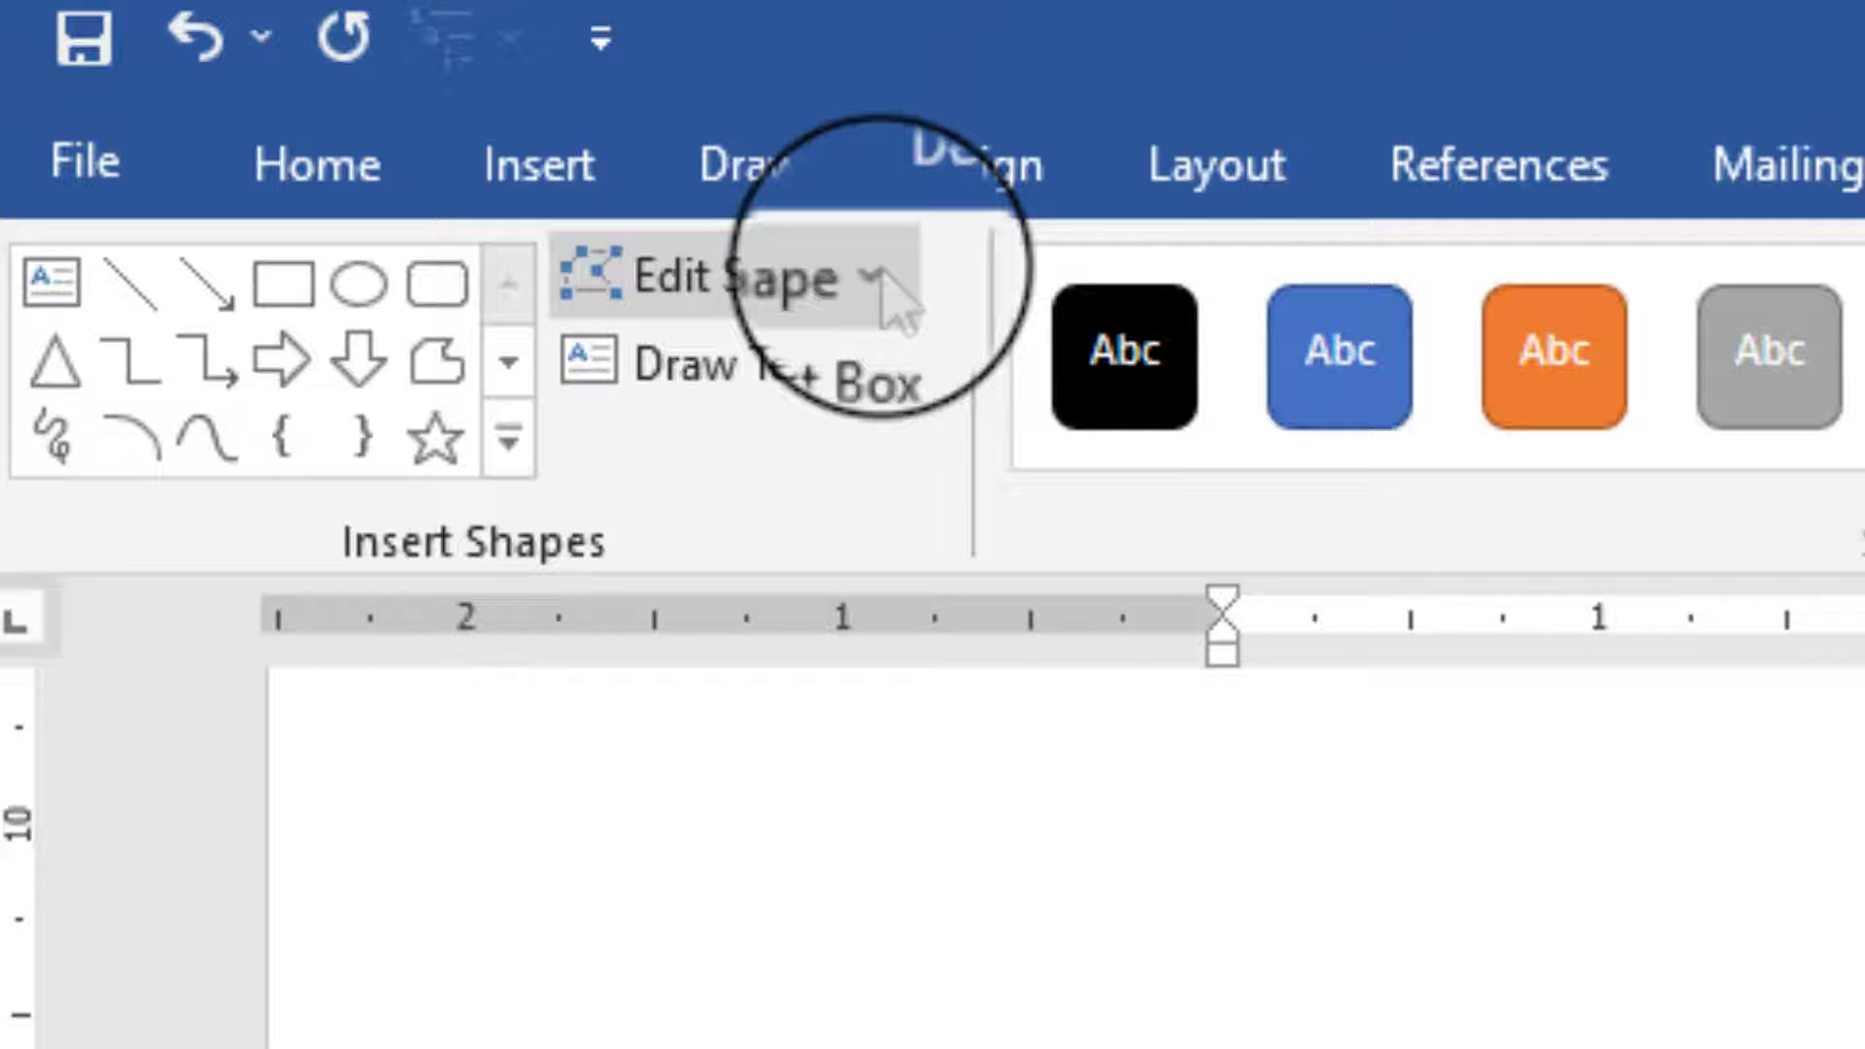
Step: Edit the white rectangle's points, curving its upper edge downward to uncover the left vessel stub at the base of the heart
{"action": "left_click", "coordinate": [222, 71]}
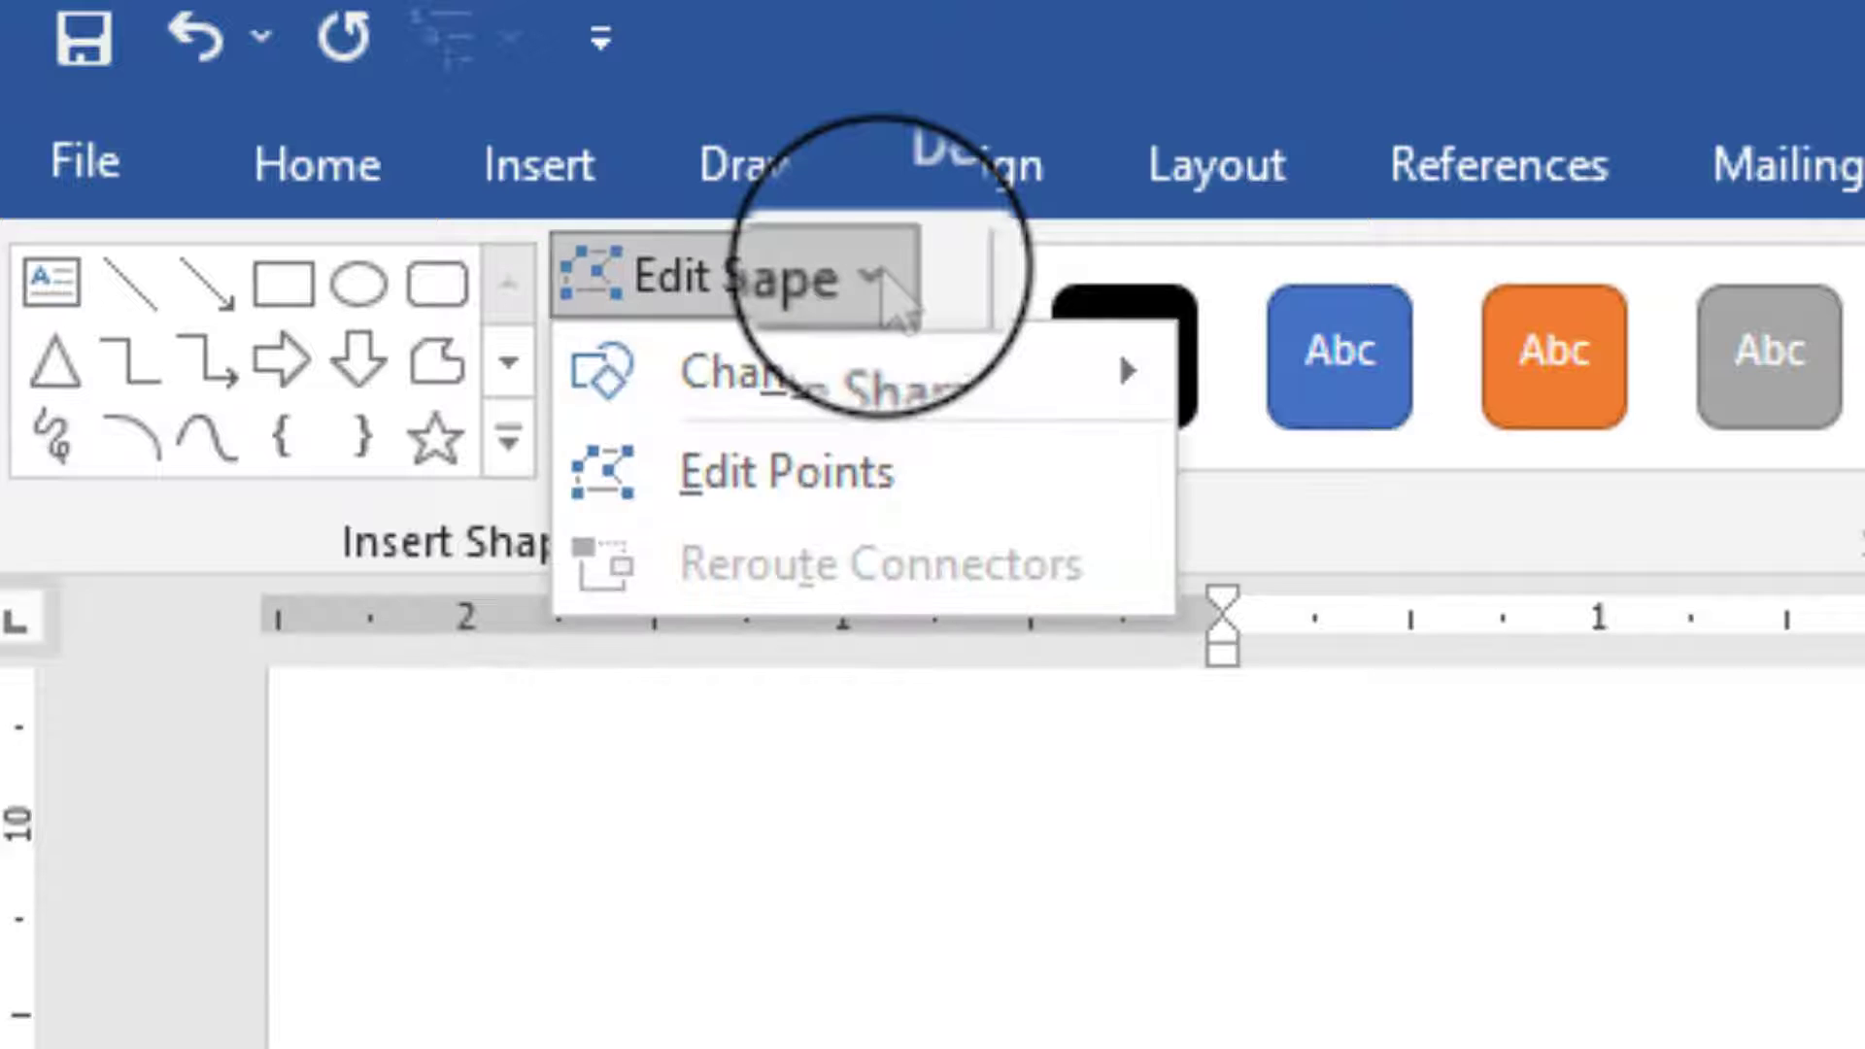
{"action": "key", "text": "Down"}
{"action": "key", "text": "Down"}
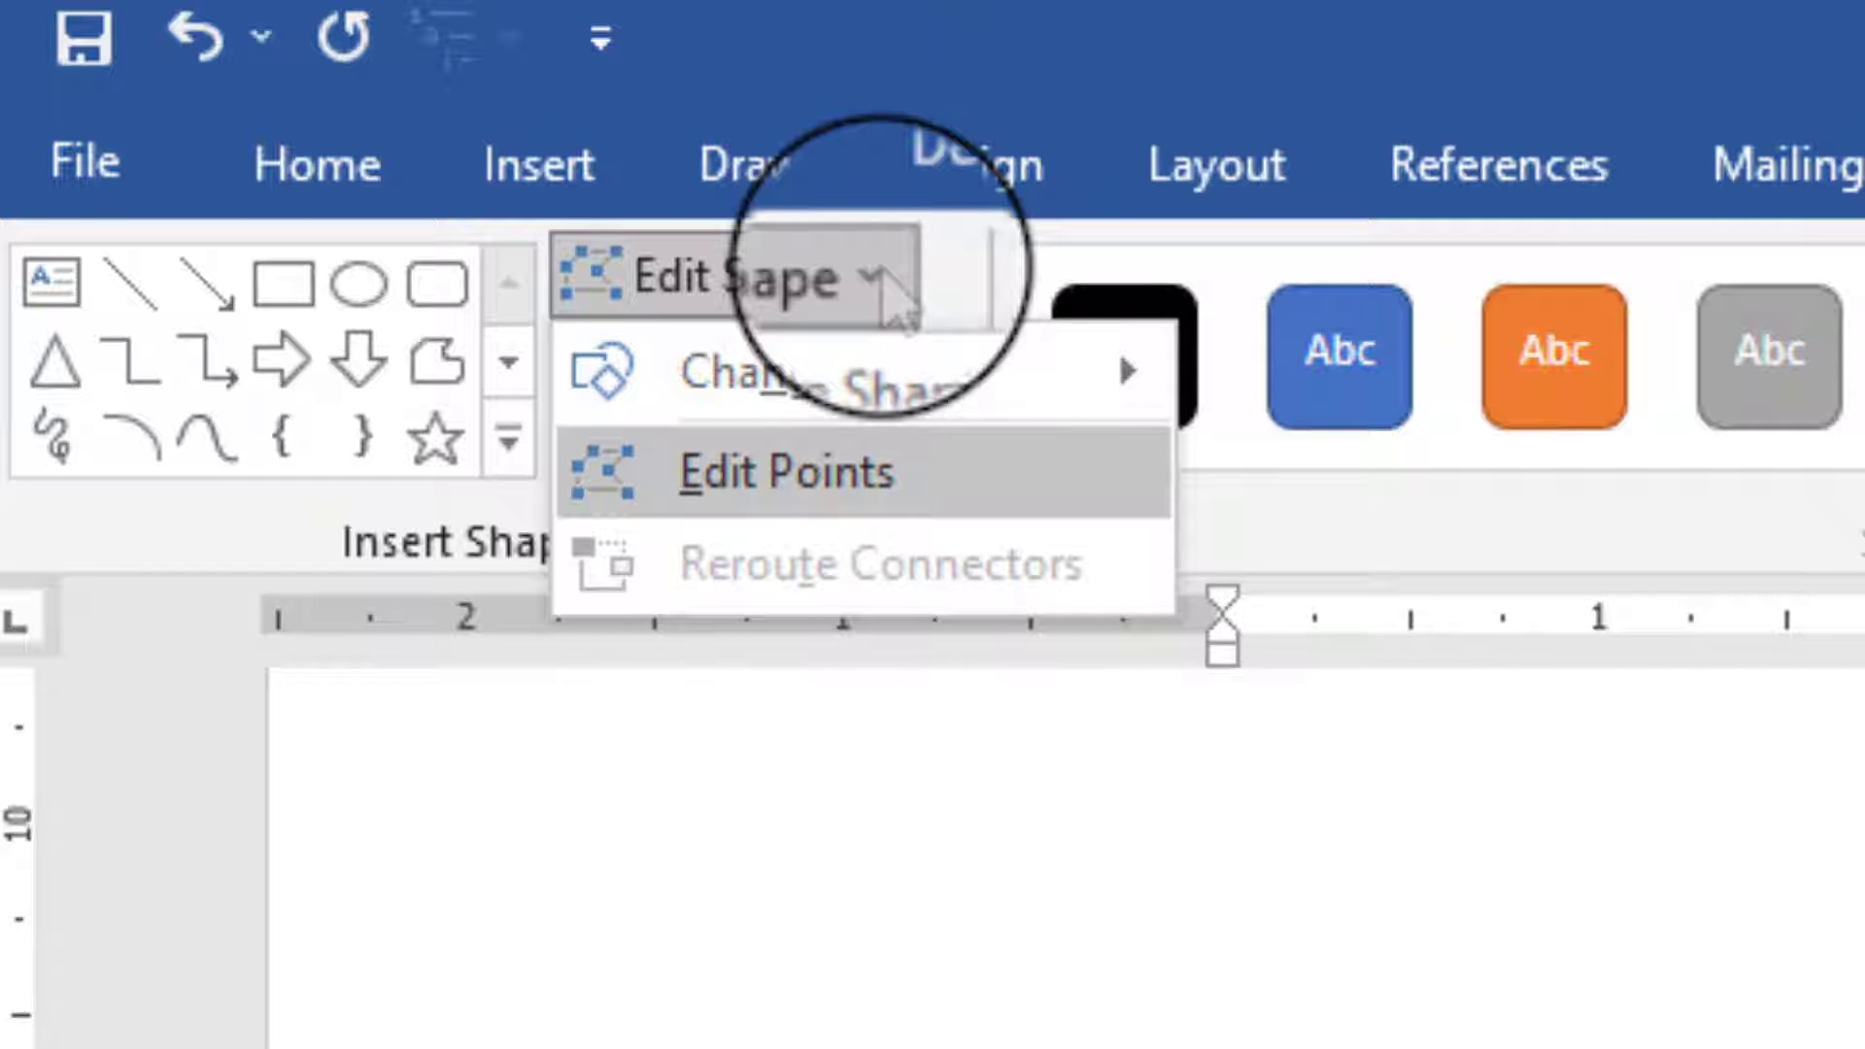
{"action": "left_click", "coordinate": [1001, 481]}
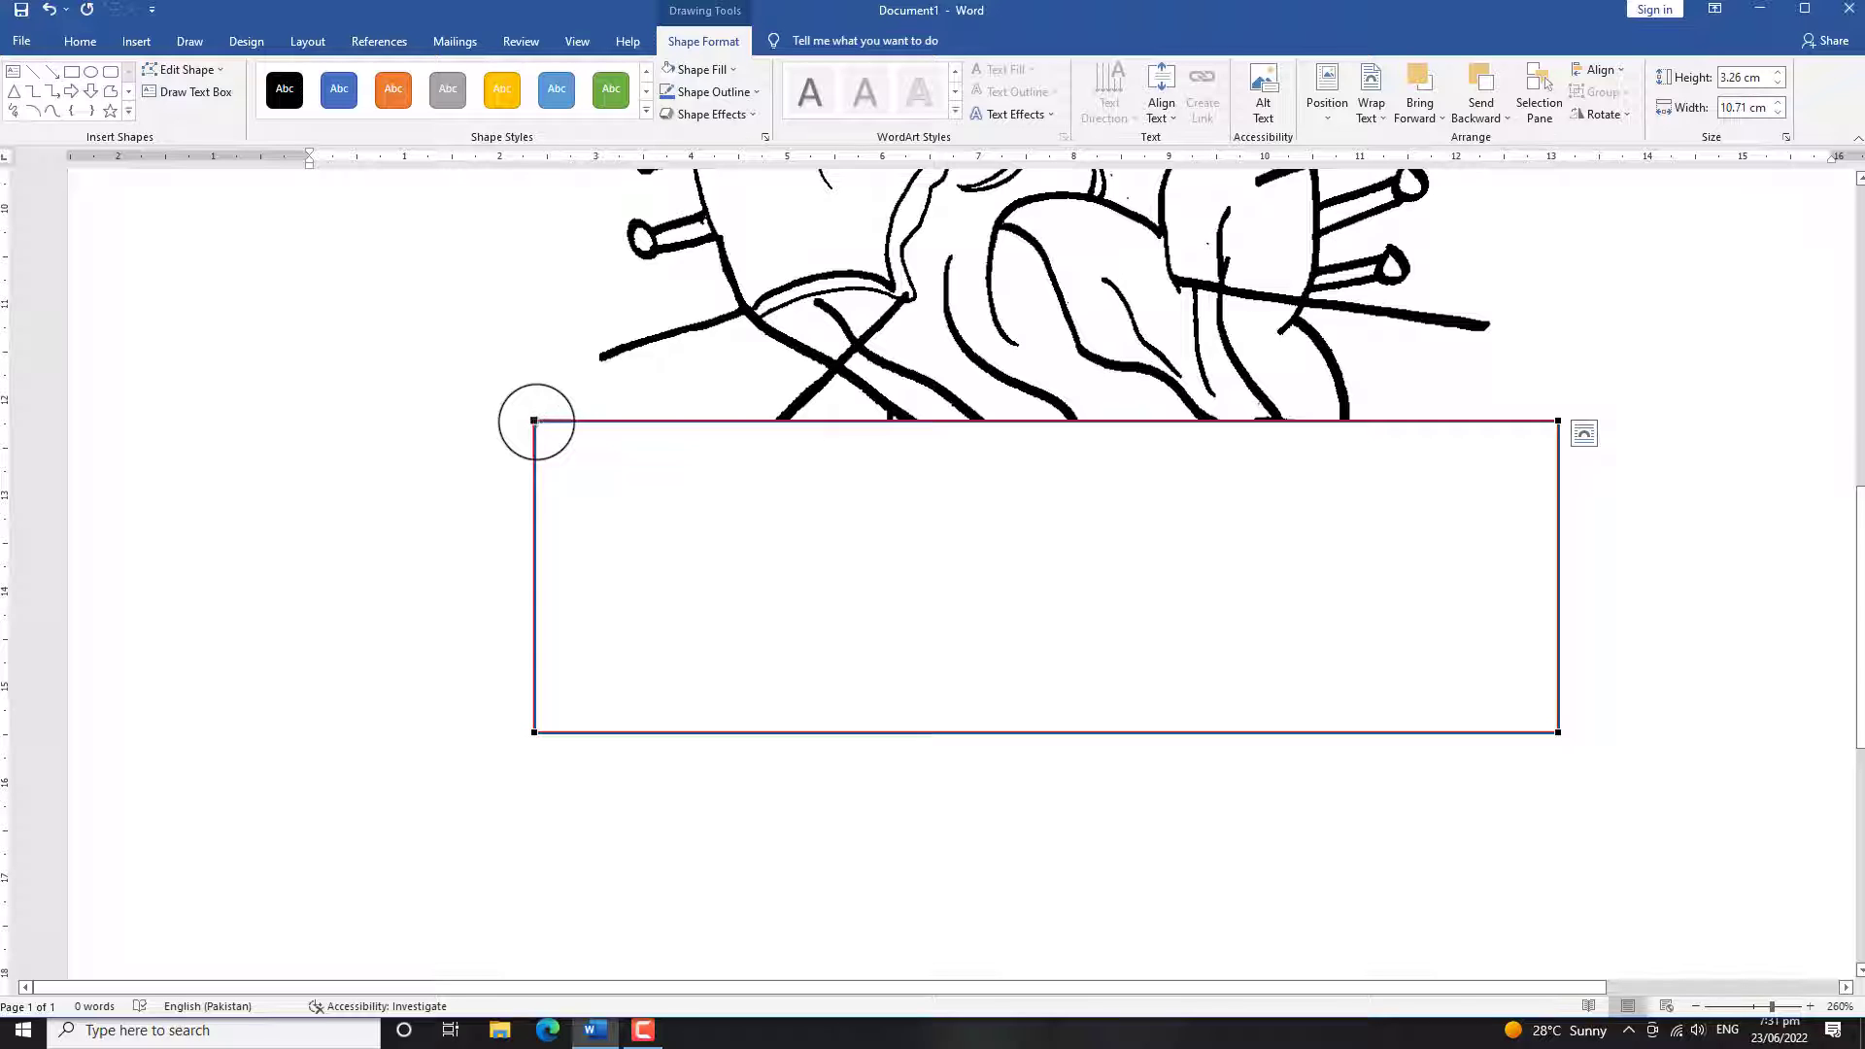
{"action": "mouse_move", "coordinate": [534, 421]}
{"action": "left_mouse_down"}
{"action": "mouse_move", "coordinate": [536, 475]}
{"action": "mouse_move", "coordinate": [551, 426]}
{"action": "left_mouse_up"}
{"action": "left_click_drag", "start_coordinate": [886, 425], "coordinate": [886, 636]}
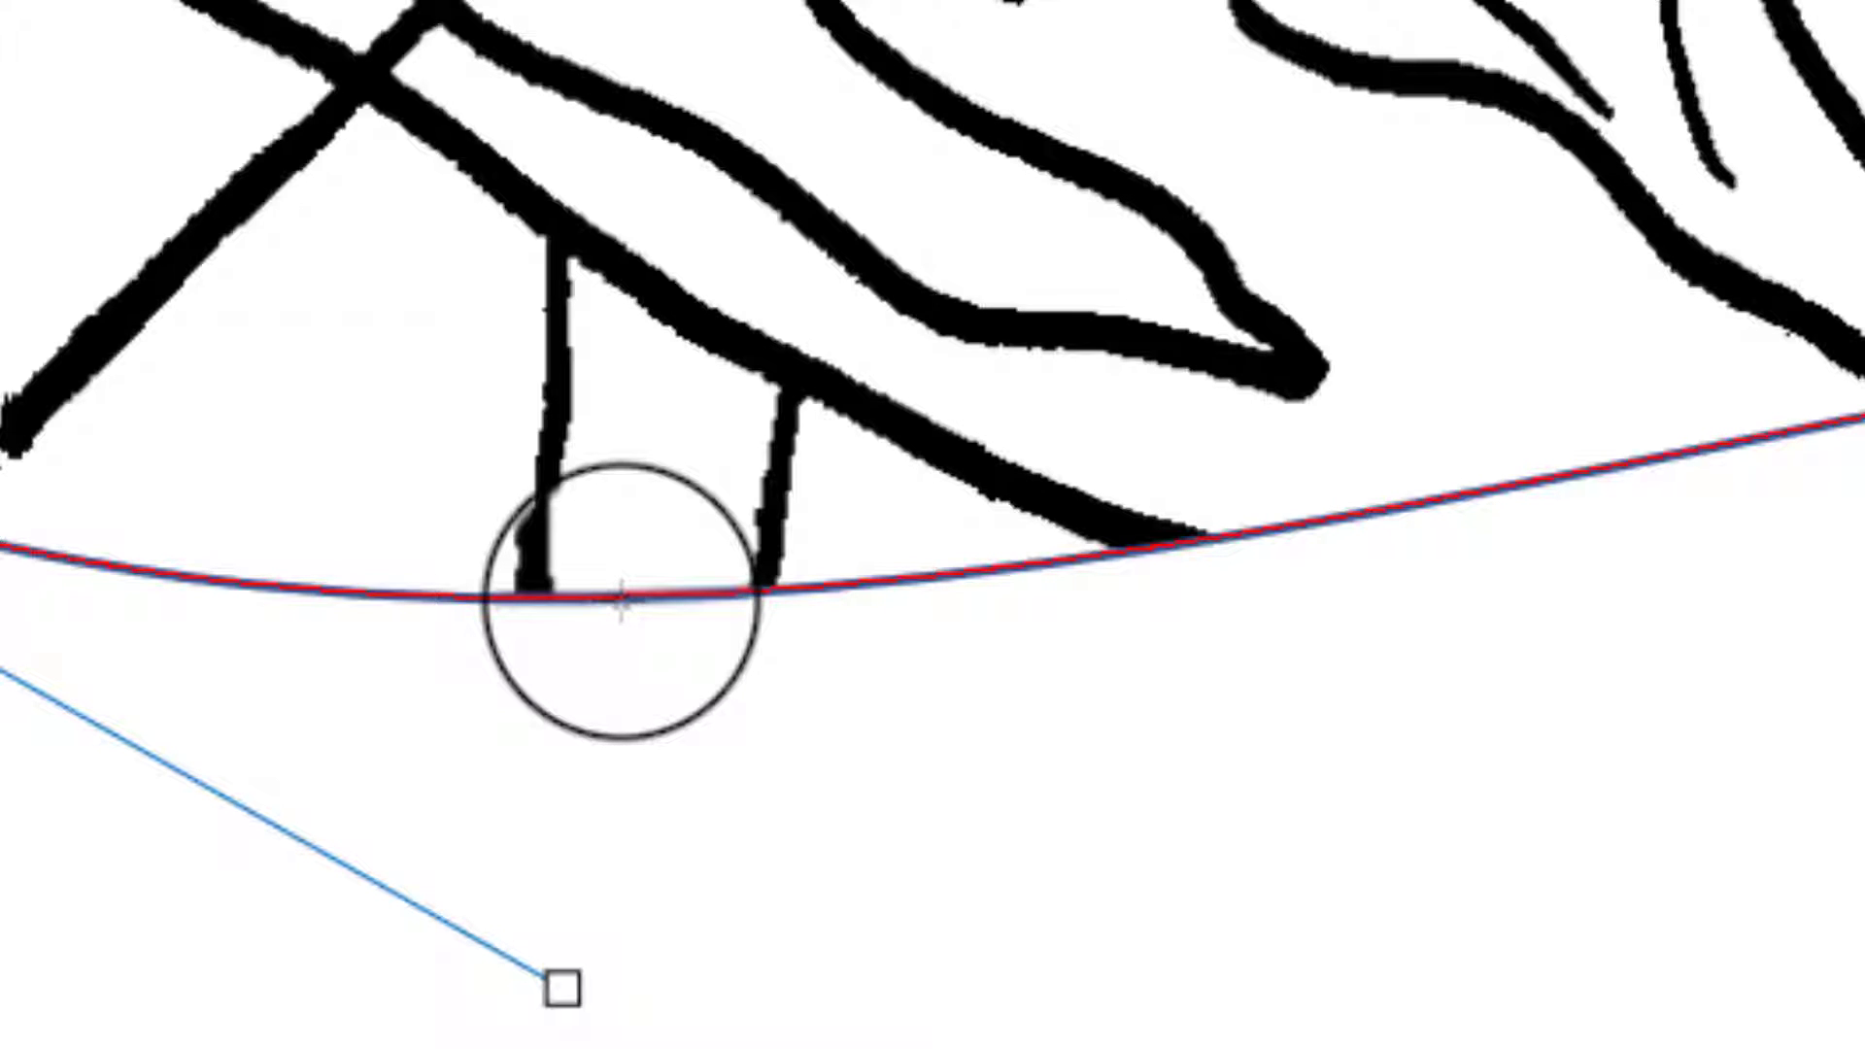
{"action": "left_click", "coordinate": [622, 601]}
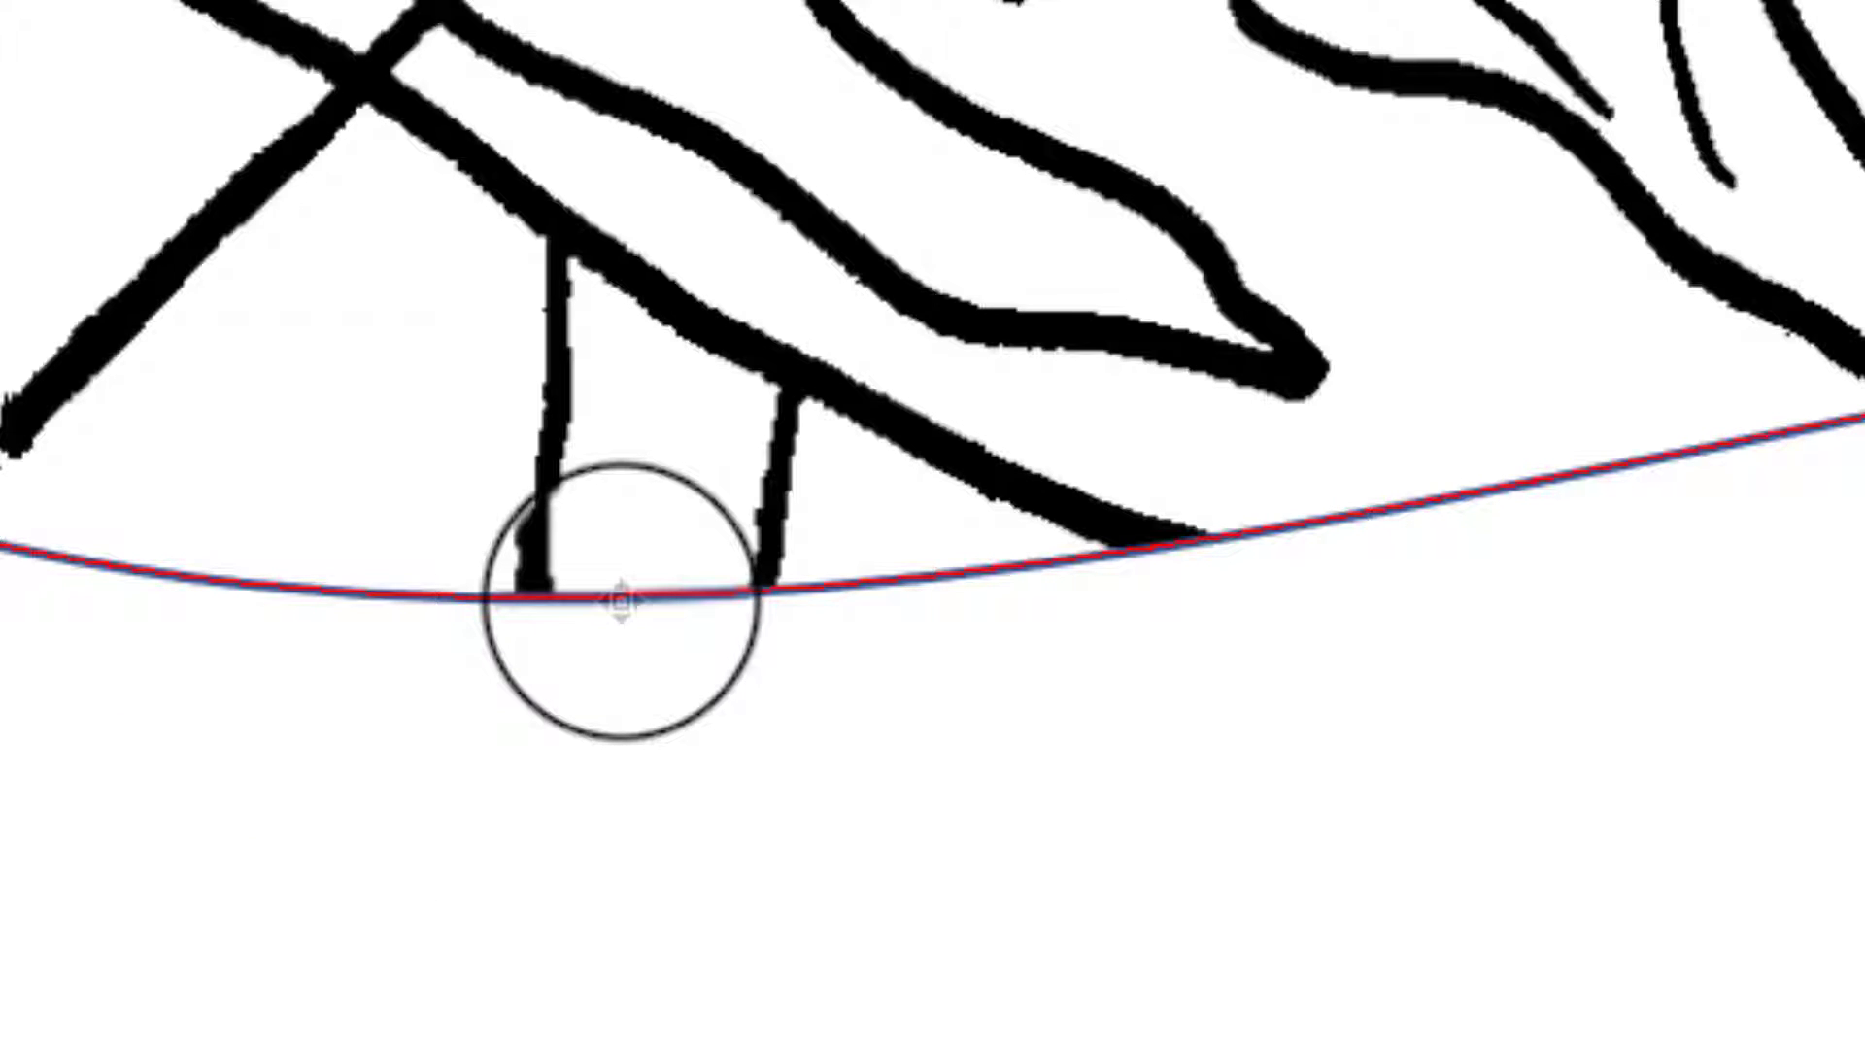
{"action": "left_click_drag", "start_coordinate": [621, 600], "coordinate": [637, 777]}
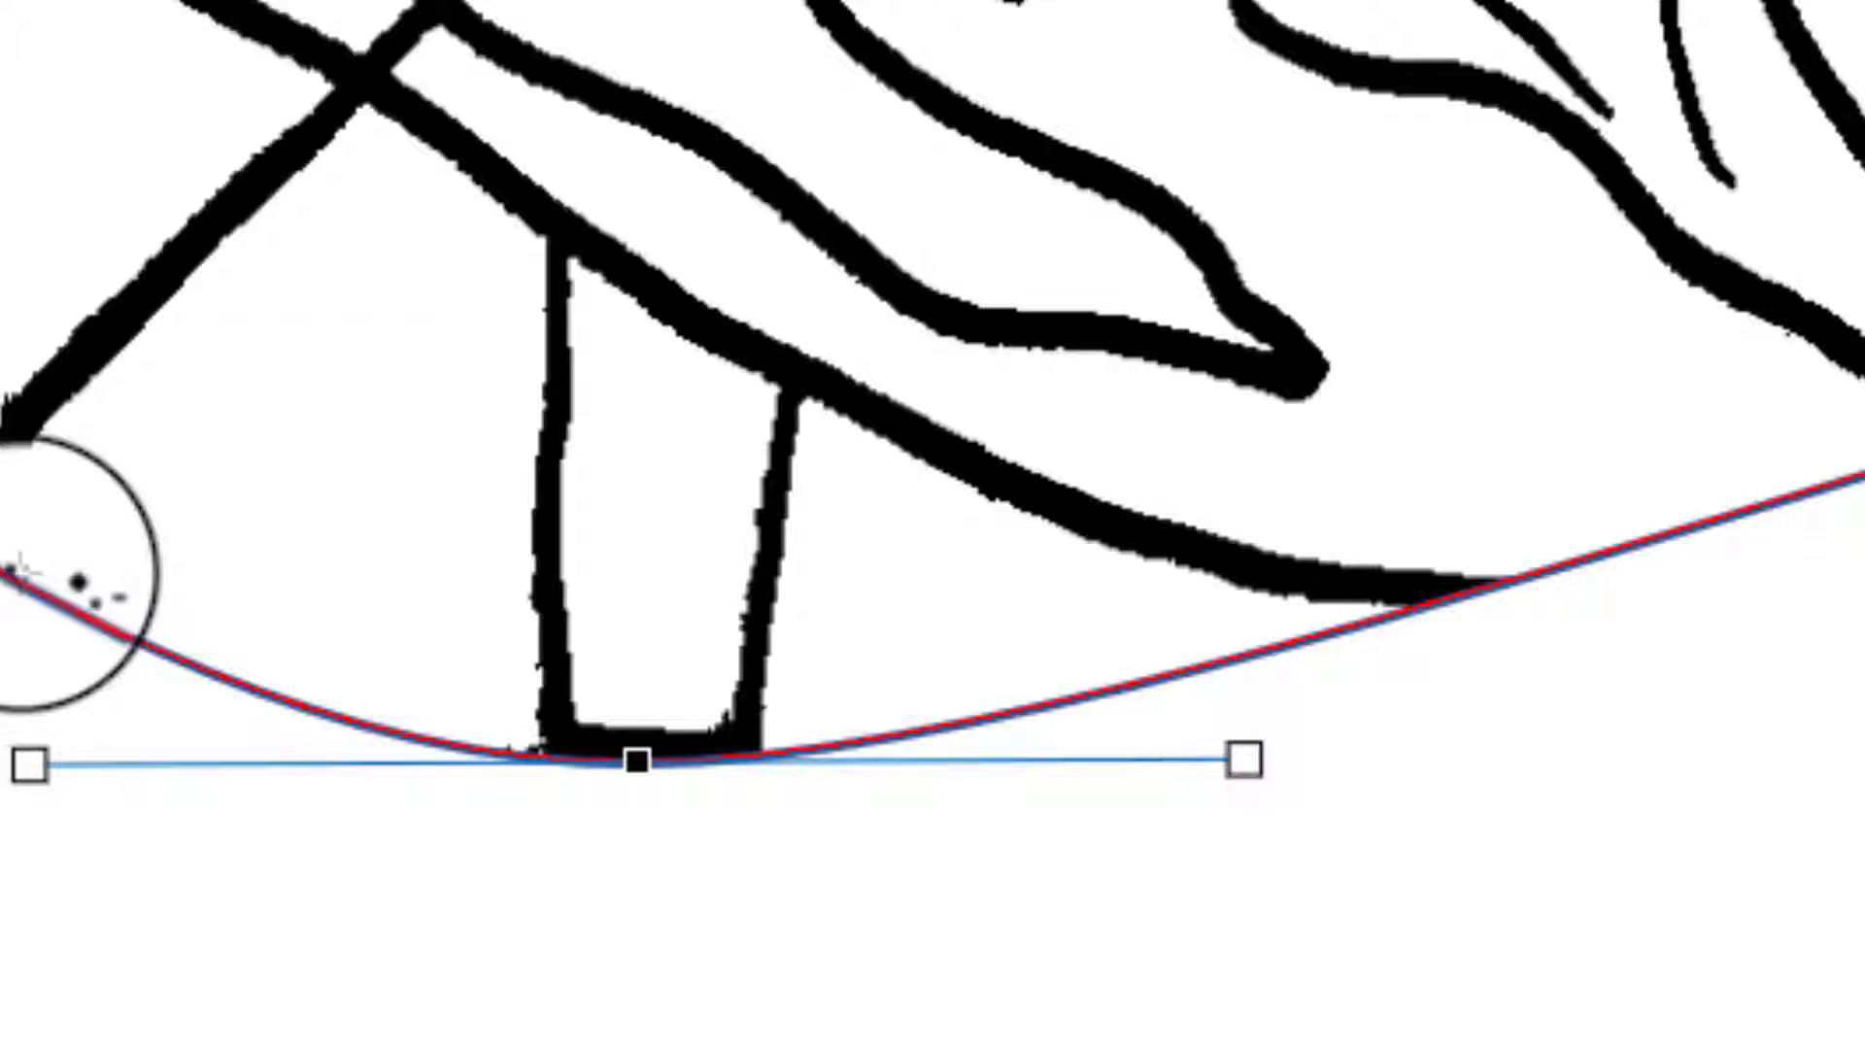
Step: Add a point to the white shape's upper edge below the diagonal label line and tighten the curve under the left vessel stub
{"action": "left_click_drag", "start_coordinate": [20, 573], "coordinate": [117, 550]}
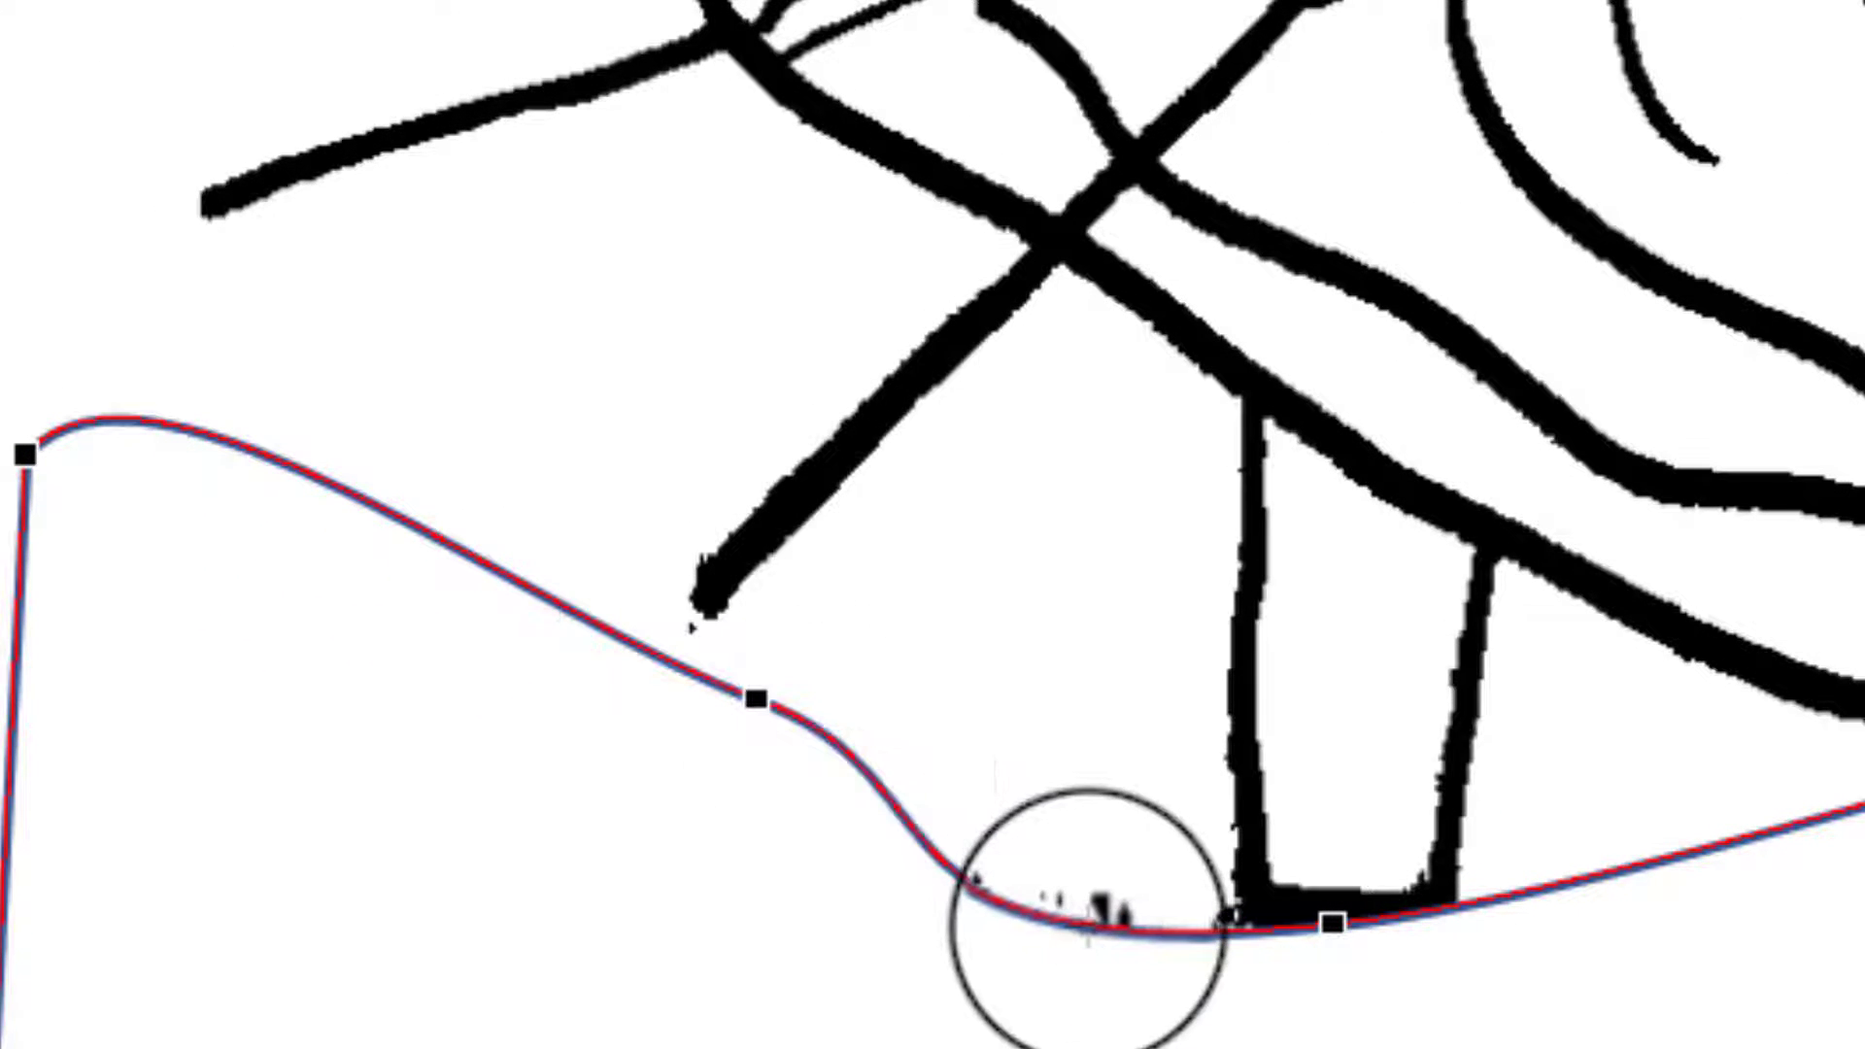
{"action": "left_click_drag", "start_coordinate": [1088, 923], "coordinate": [1100, 886]}
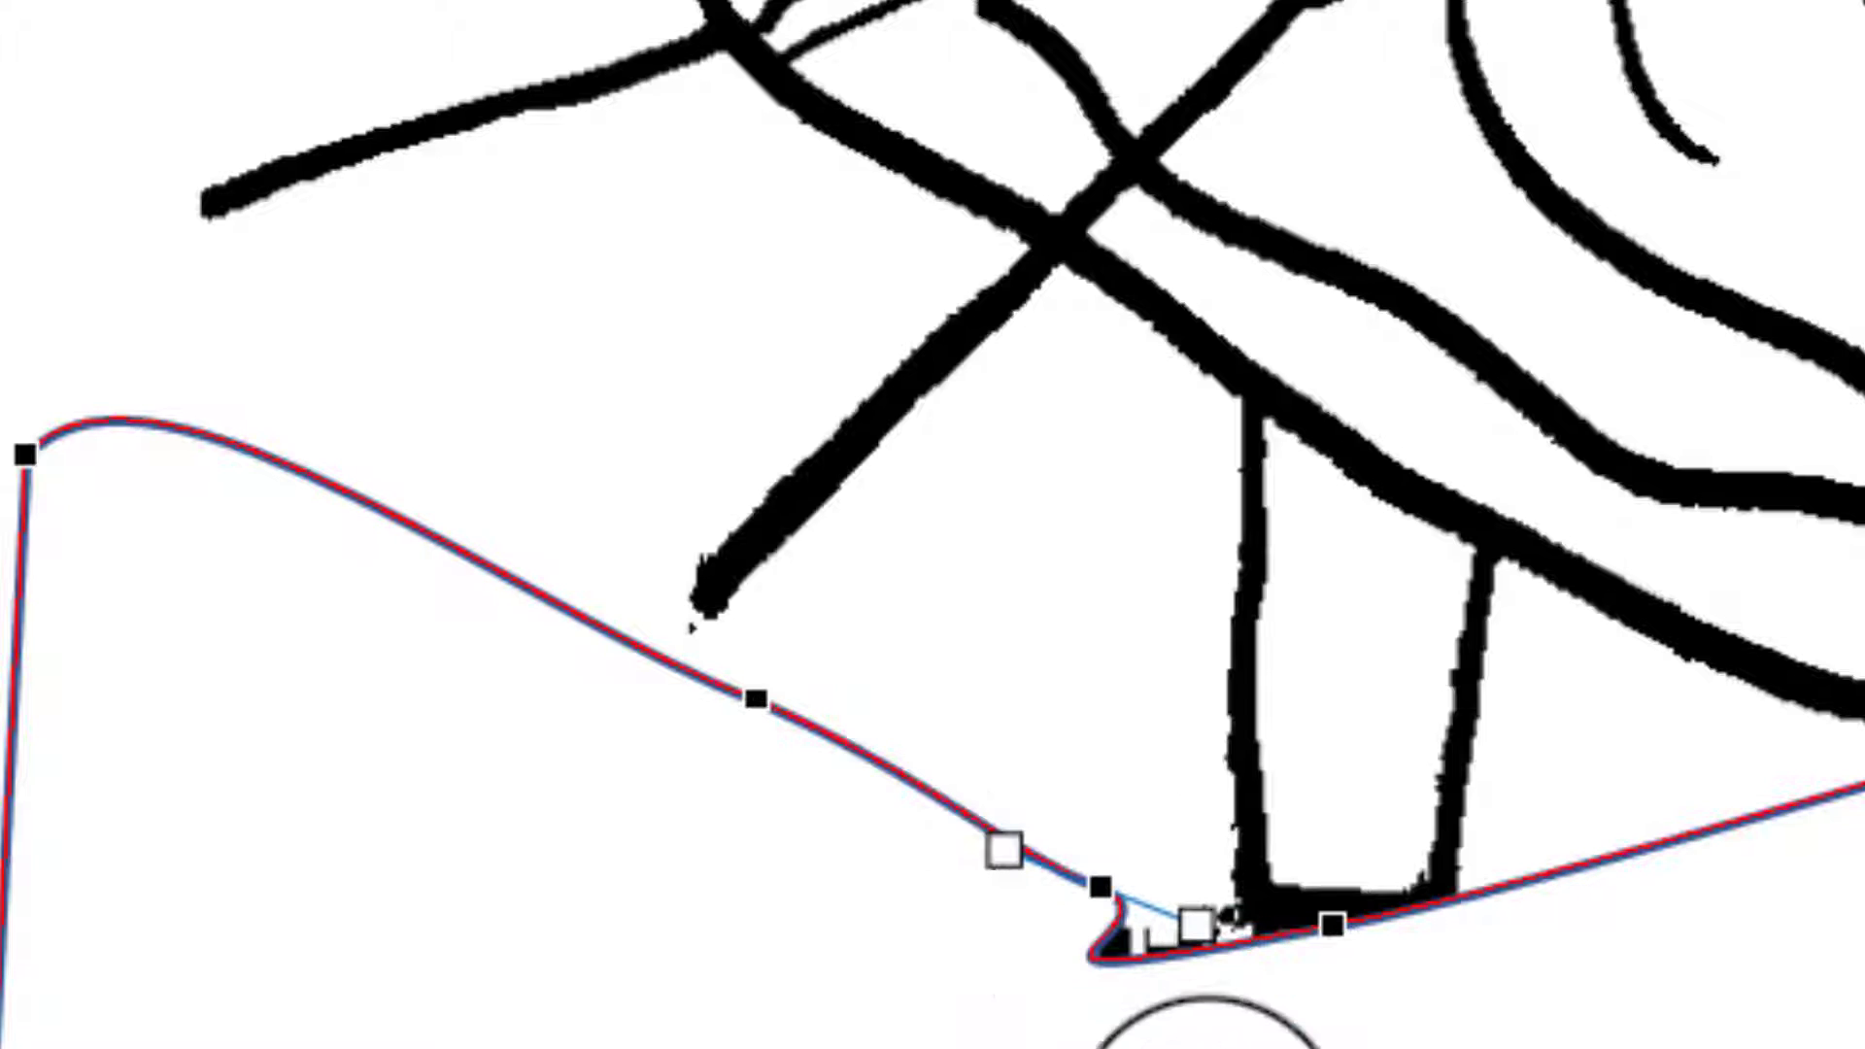
{"action": "key", "text": "ctrl+z"}
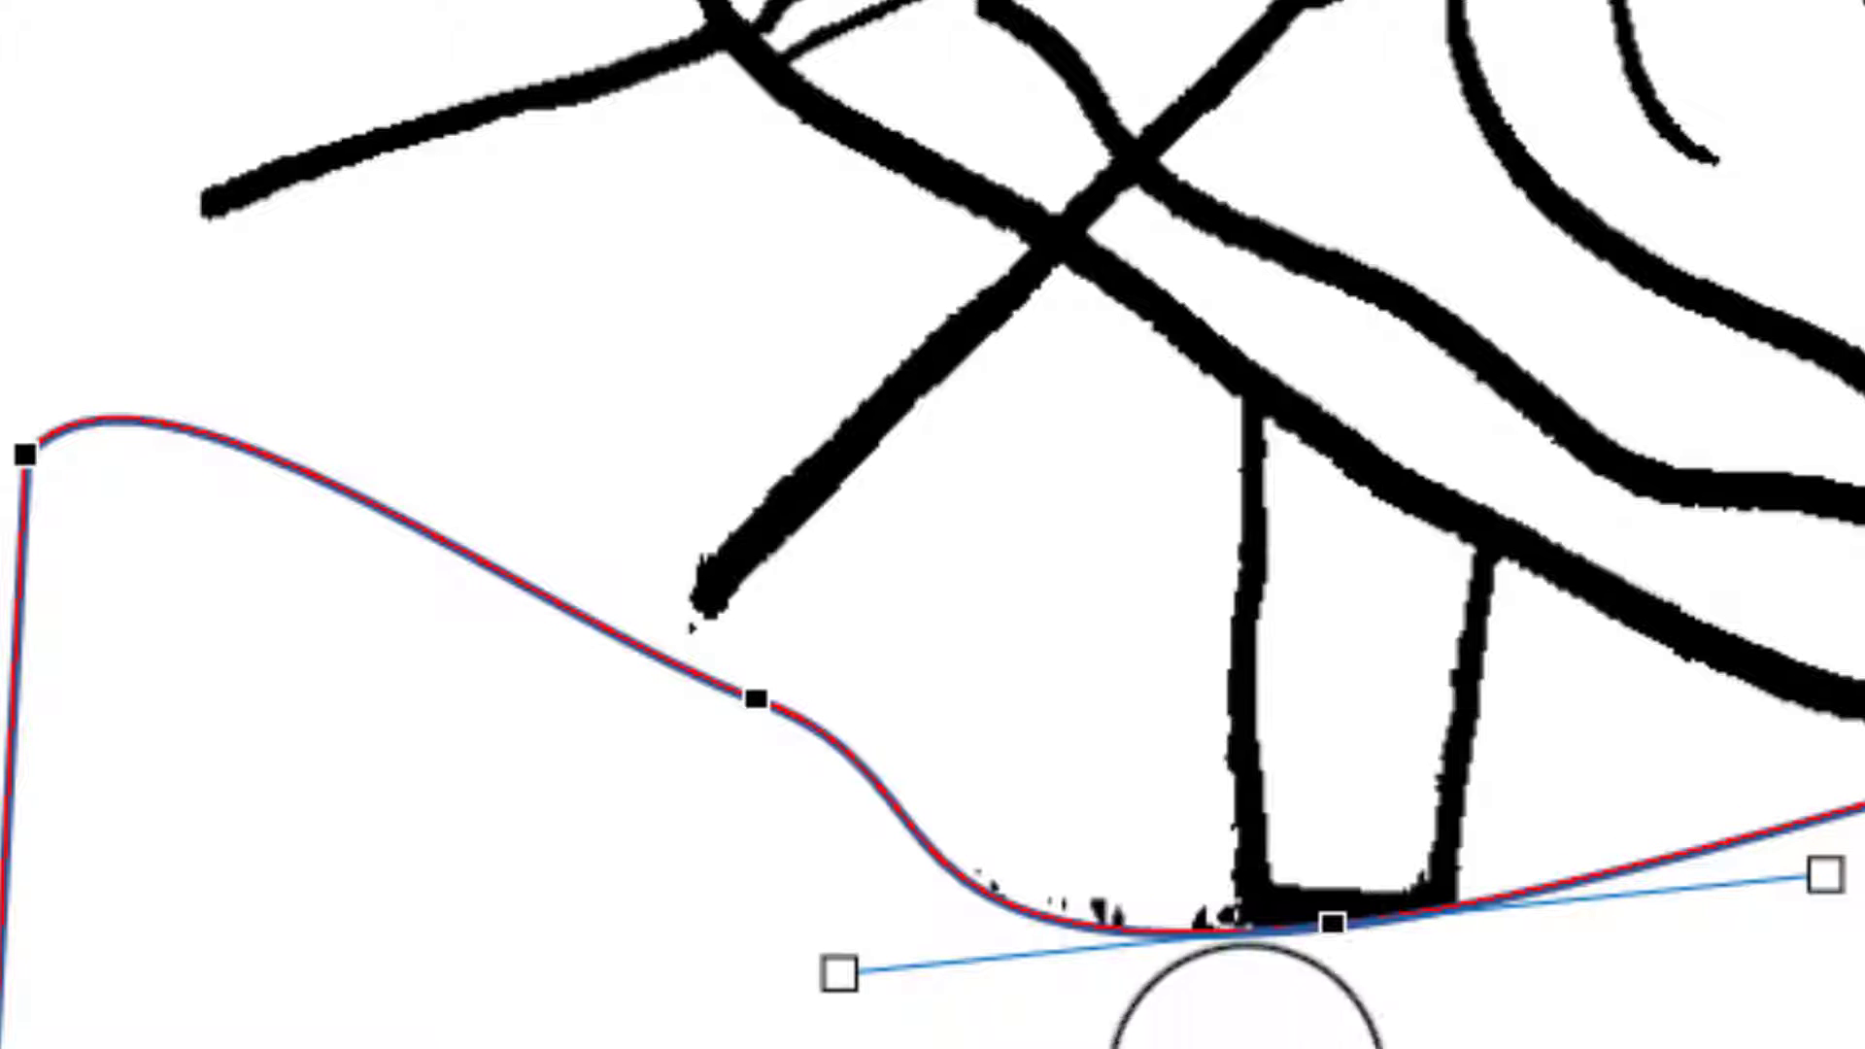
{"action": "left_click_drag", "start_coordinate": [1326, 924], "coordinate": [1317, 909]}
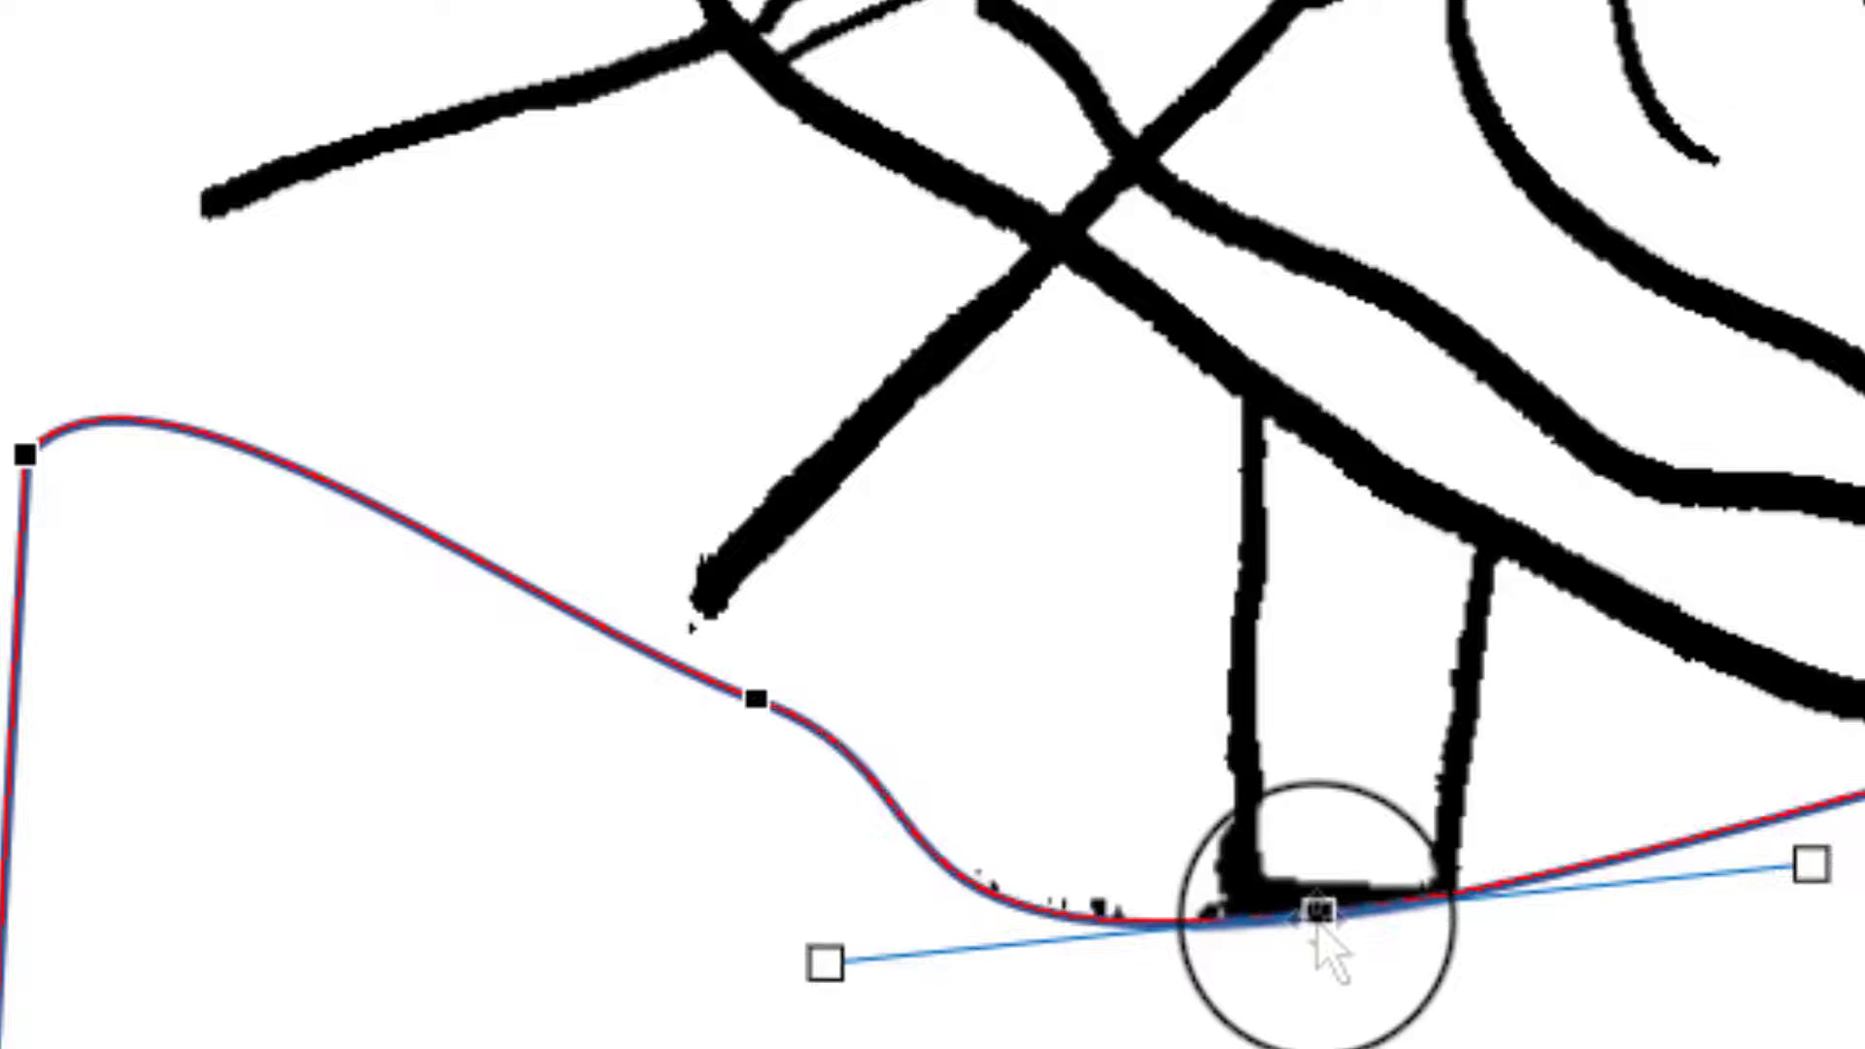
Step: Reshape the white shape's upper edge, lowering its right corner and adjusting the points and curves beneath both vessel stubs to uncover them
{"action": "left_click_drag", "start_coordinate": [1817, 879], "coordinate": [1802, 1012]}
{"action": "left_click_drag", "start_coordinate": [1573, 409], "coordinate": [1585, 675]}
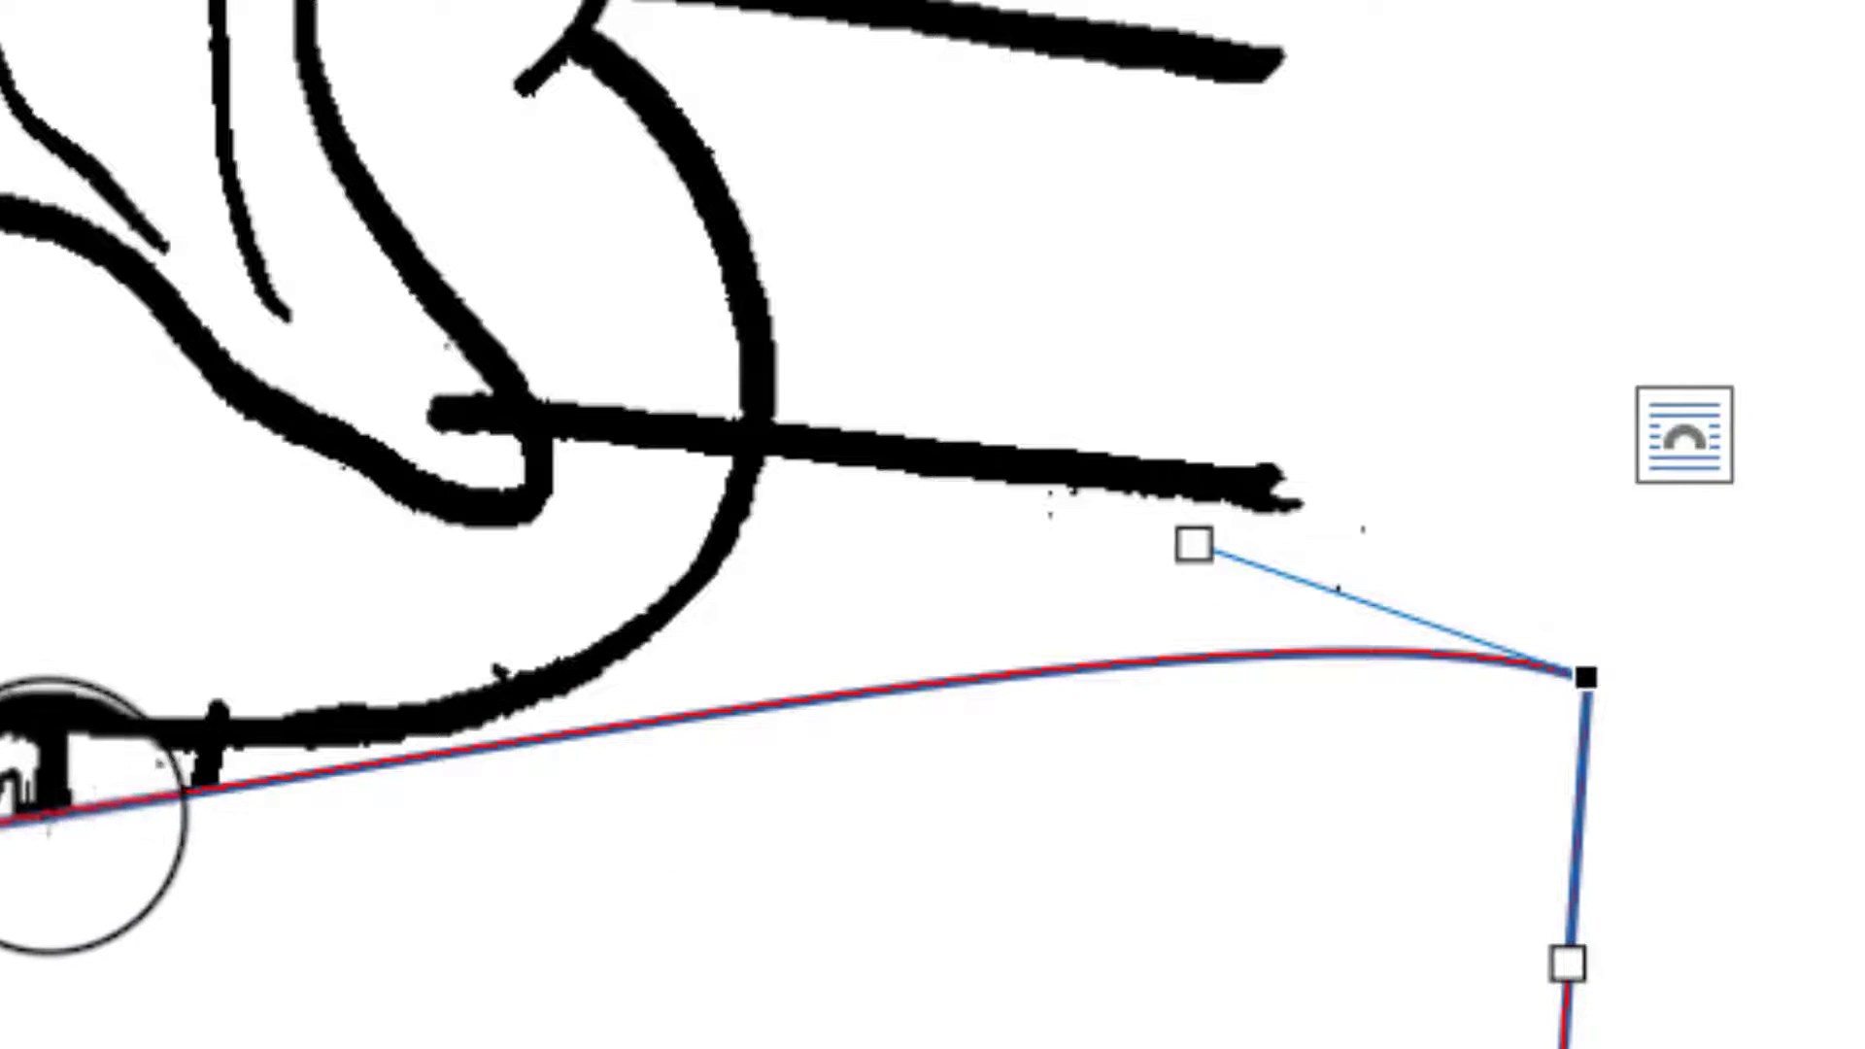
{"action": "left_click_drag", "start_coordinate": [63, 820], "coordinate": [141, 973]}
{"action": "mouse_move", "coordinate": [861, 466]}
{"action": "left_mouse_down"}
{"action": "mouse_move", "coordinate": [878, 438]}
{"action": "mouse_move", "coordinate": [848, 530]}
{"action": "mouse_move", "coordinate": [837, 492]}
{"action": "left_mouse_up"}
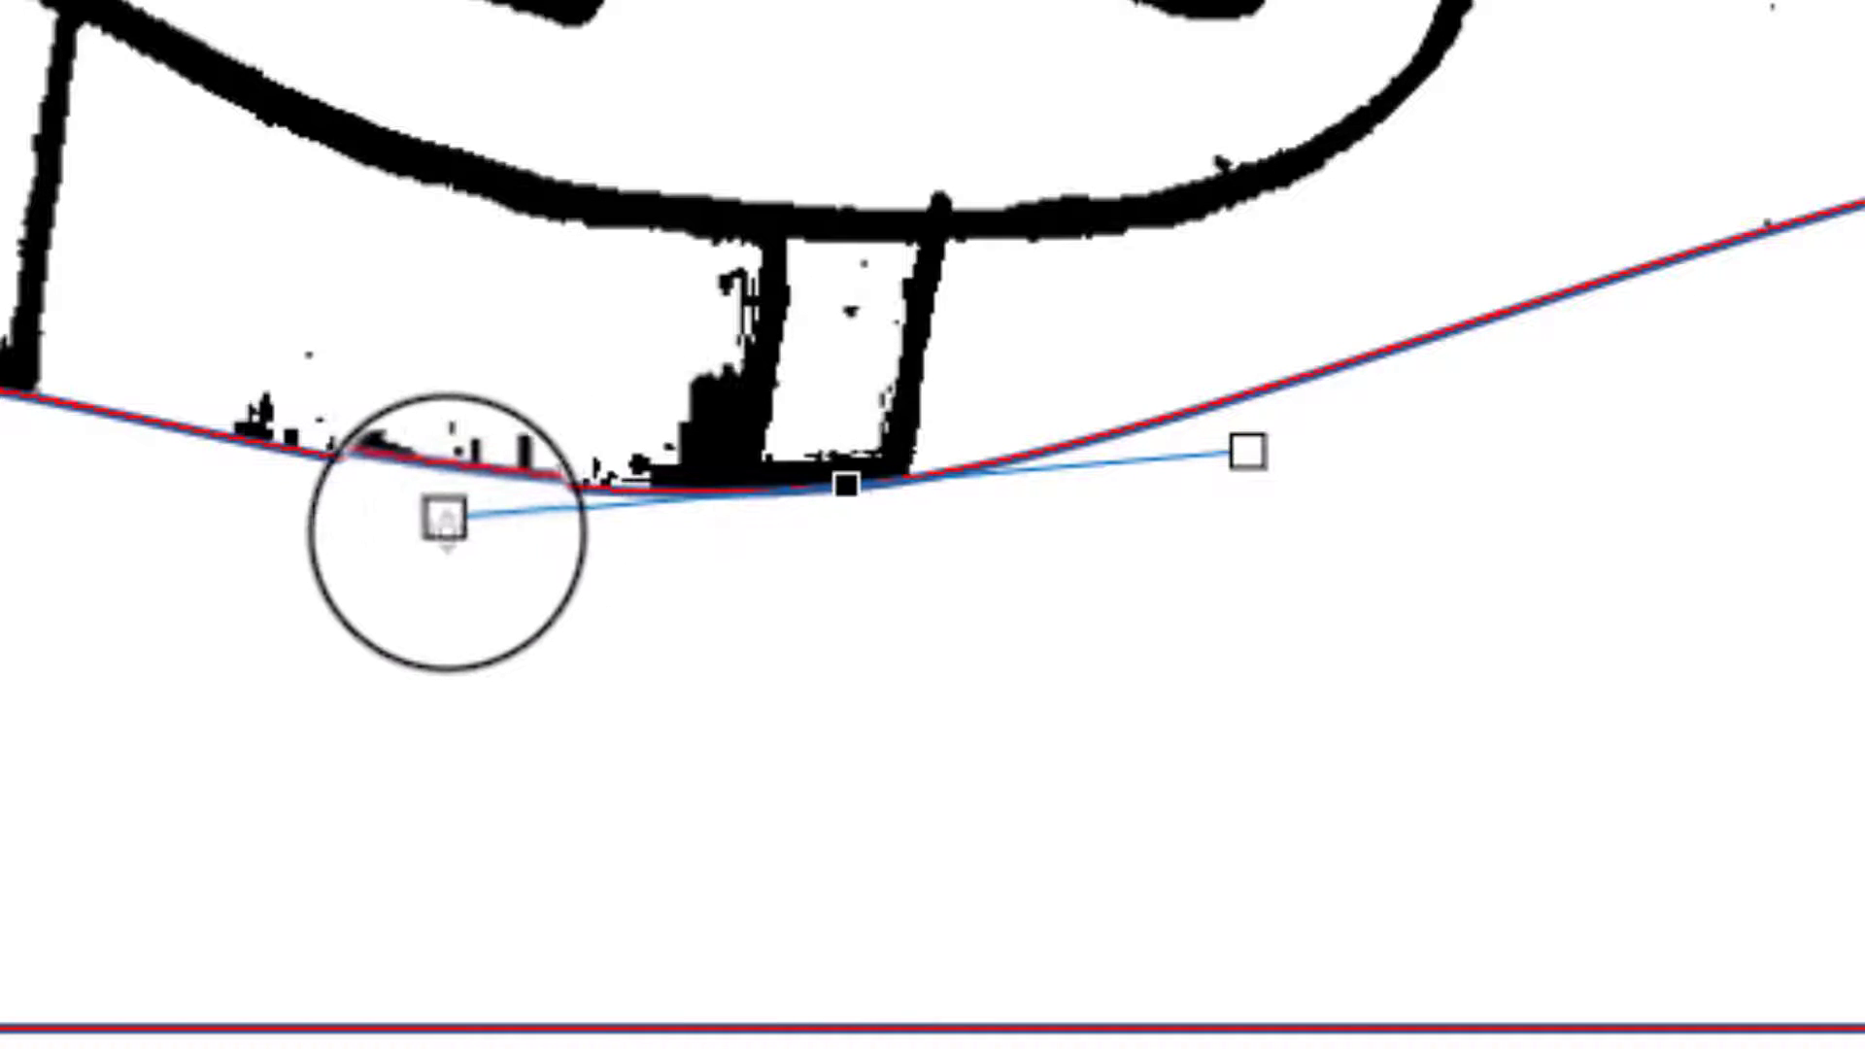
{"action": "left_click_drag", "start_coordinate": [431, 531], "coordinate": [396, 504]}
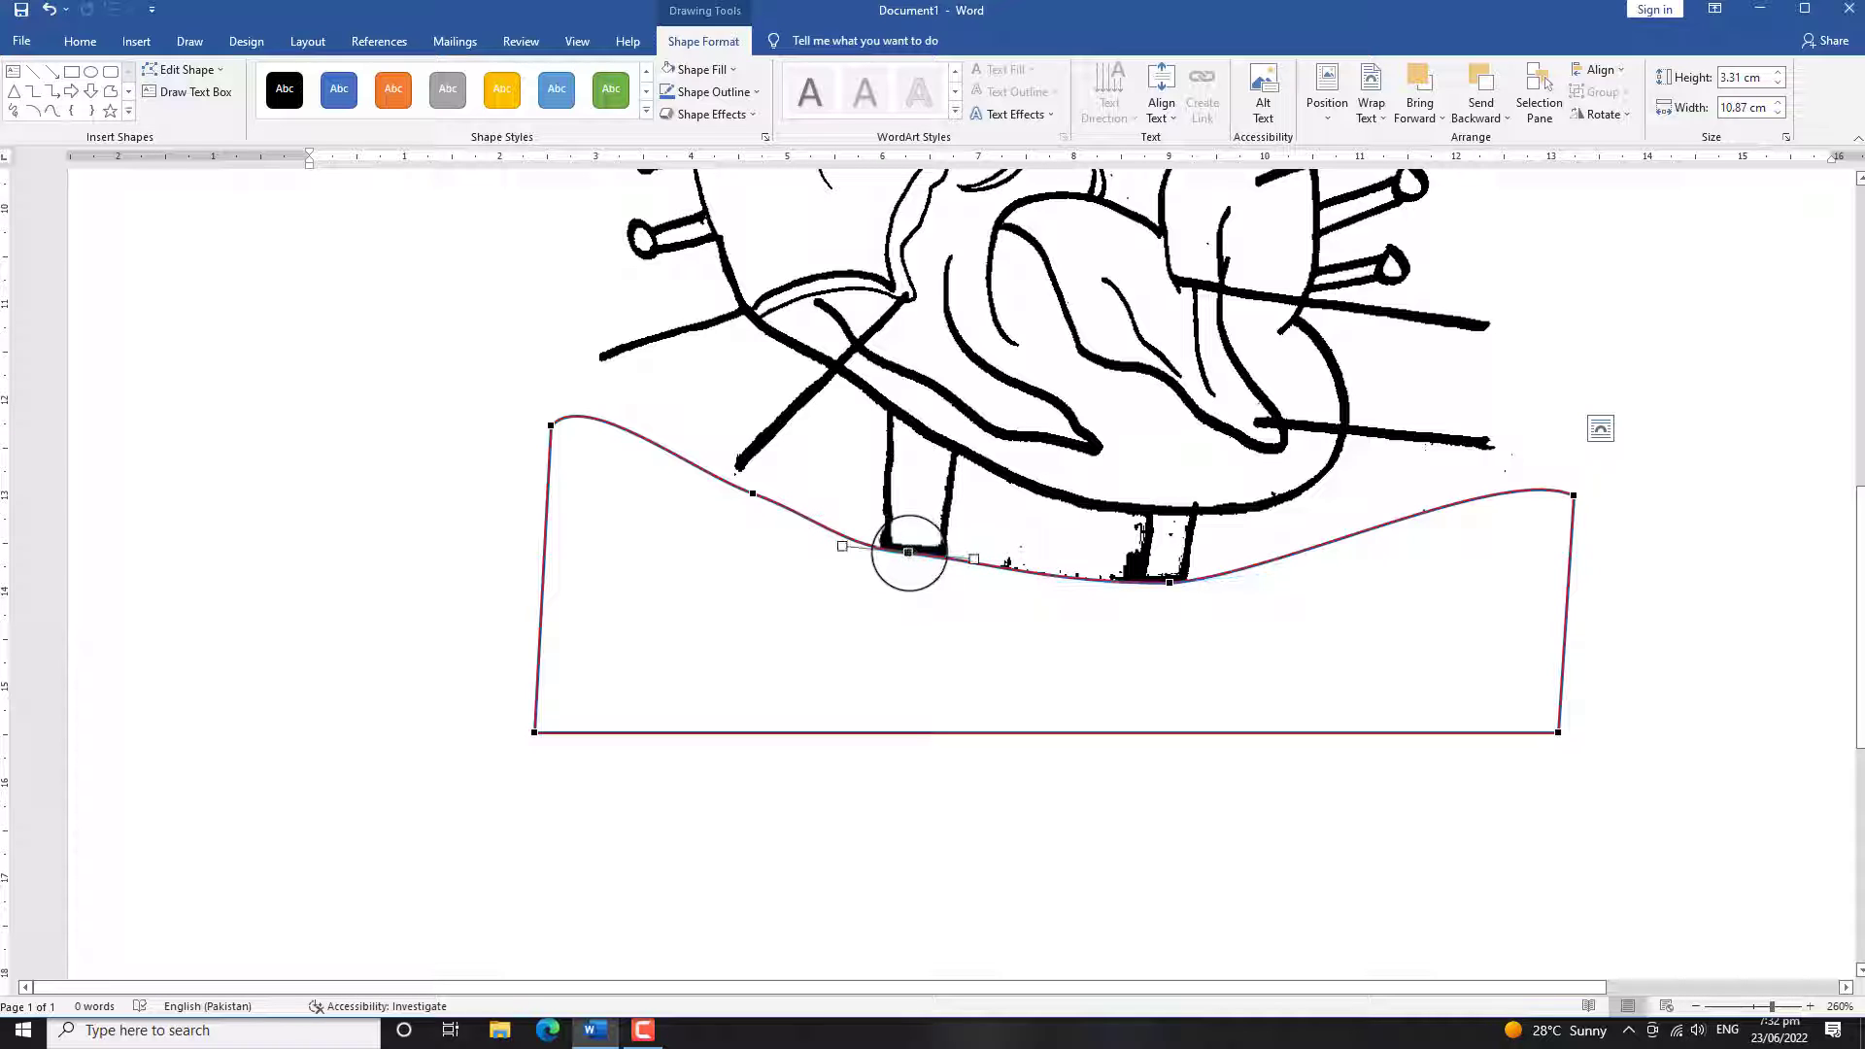
{"action": "left_click_drag", "start_coordinate": [906, 553], "coordinate": [907, 556]}
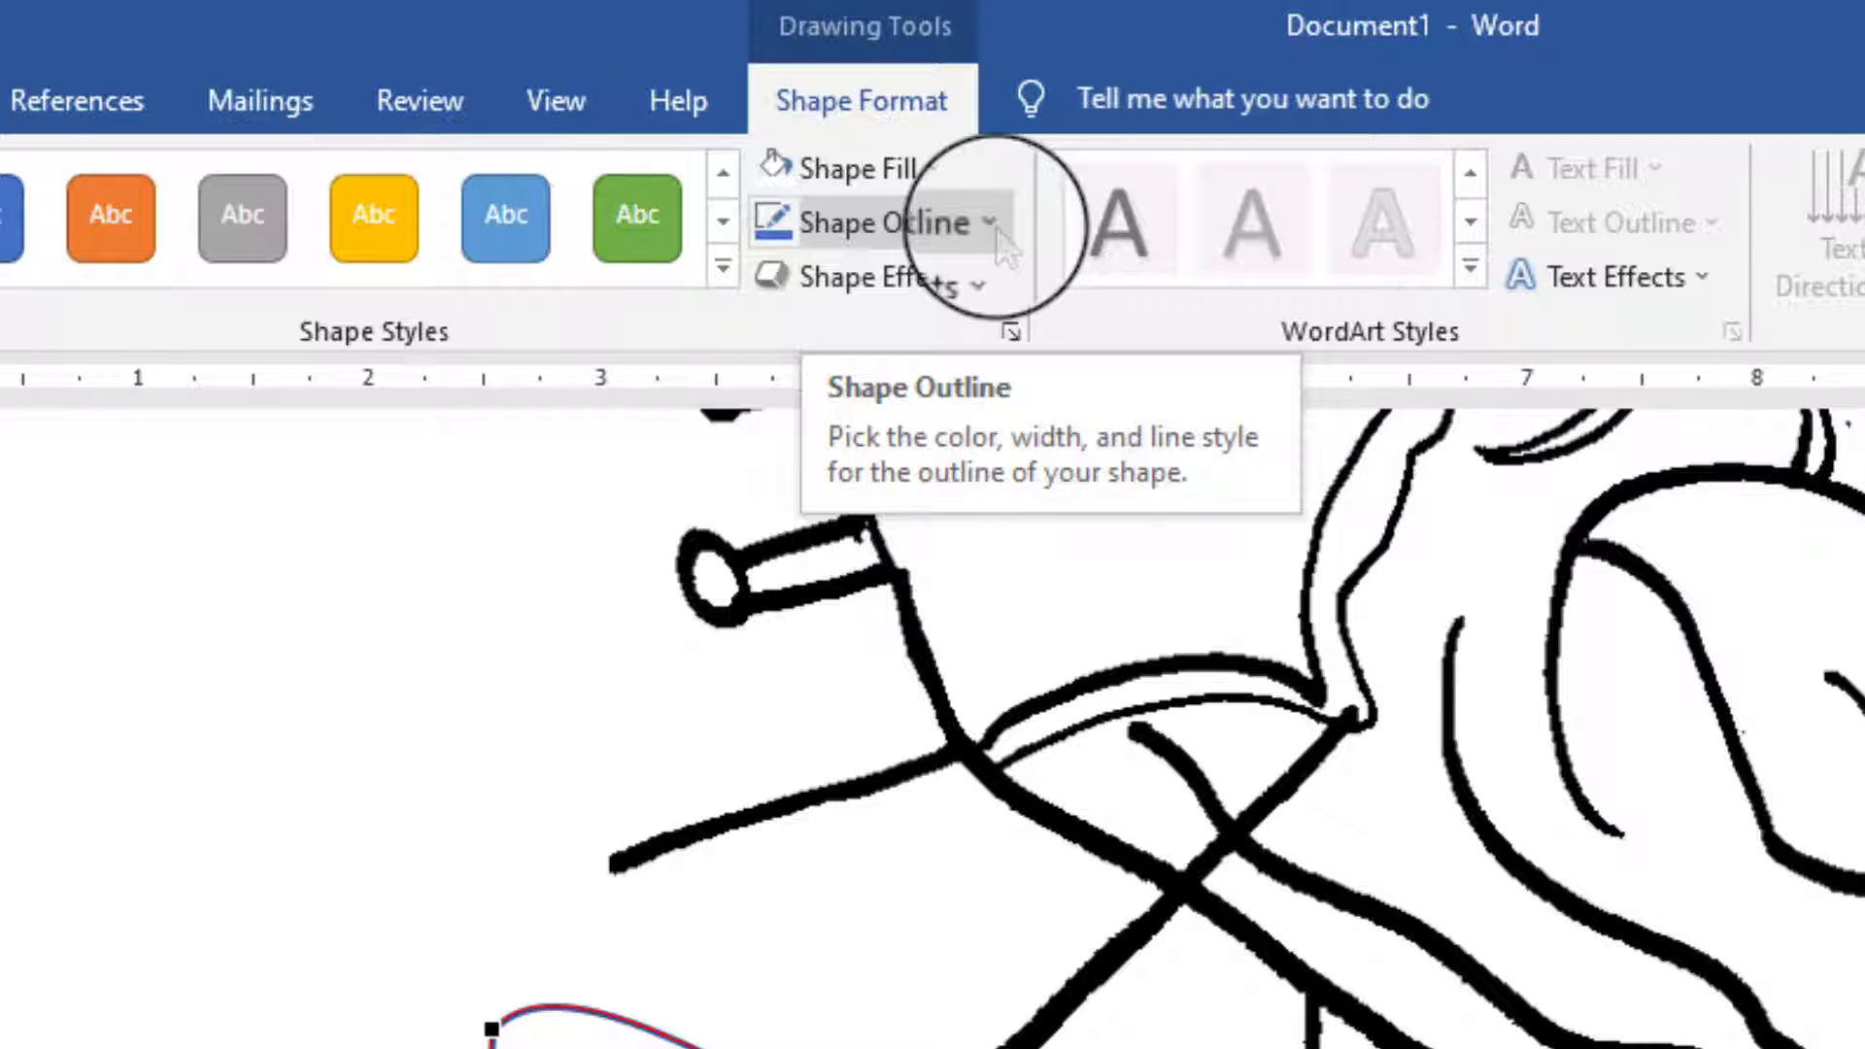
Step: Set the large masking shape's outline to white
{"action": "left_click", "coordinate": [991, 223]}
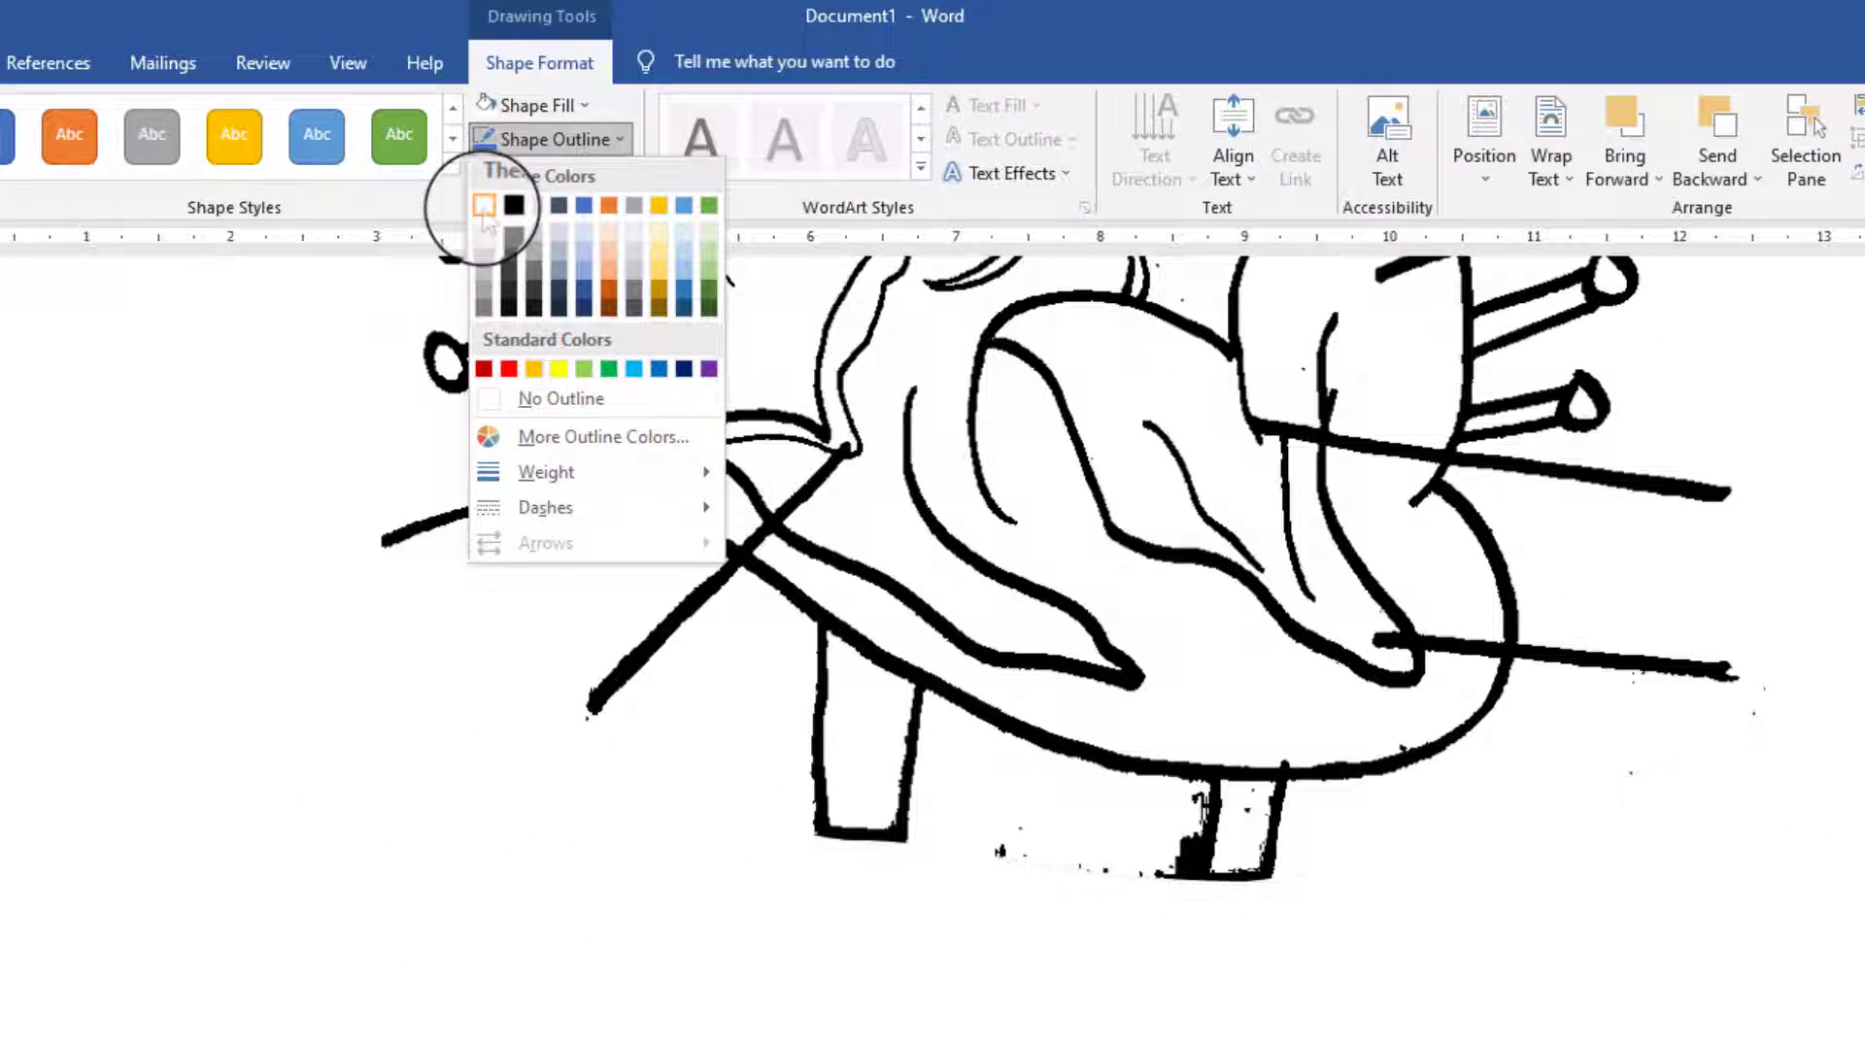
{"action": "left_click", "coordinate": [484, 205]}
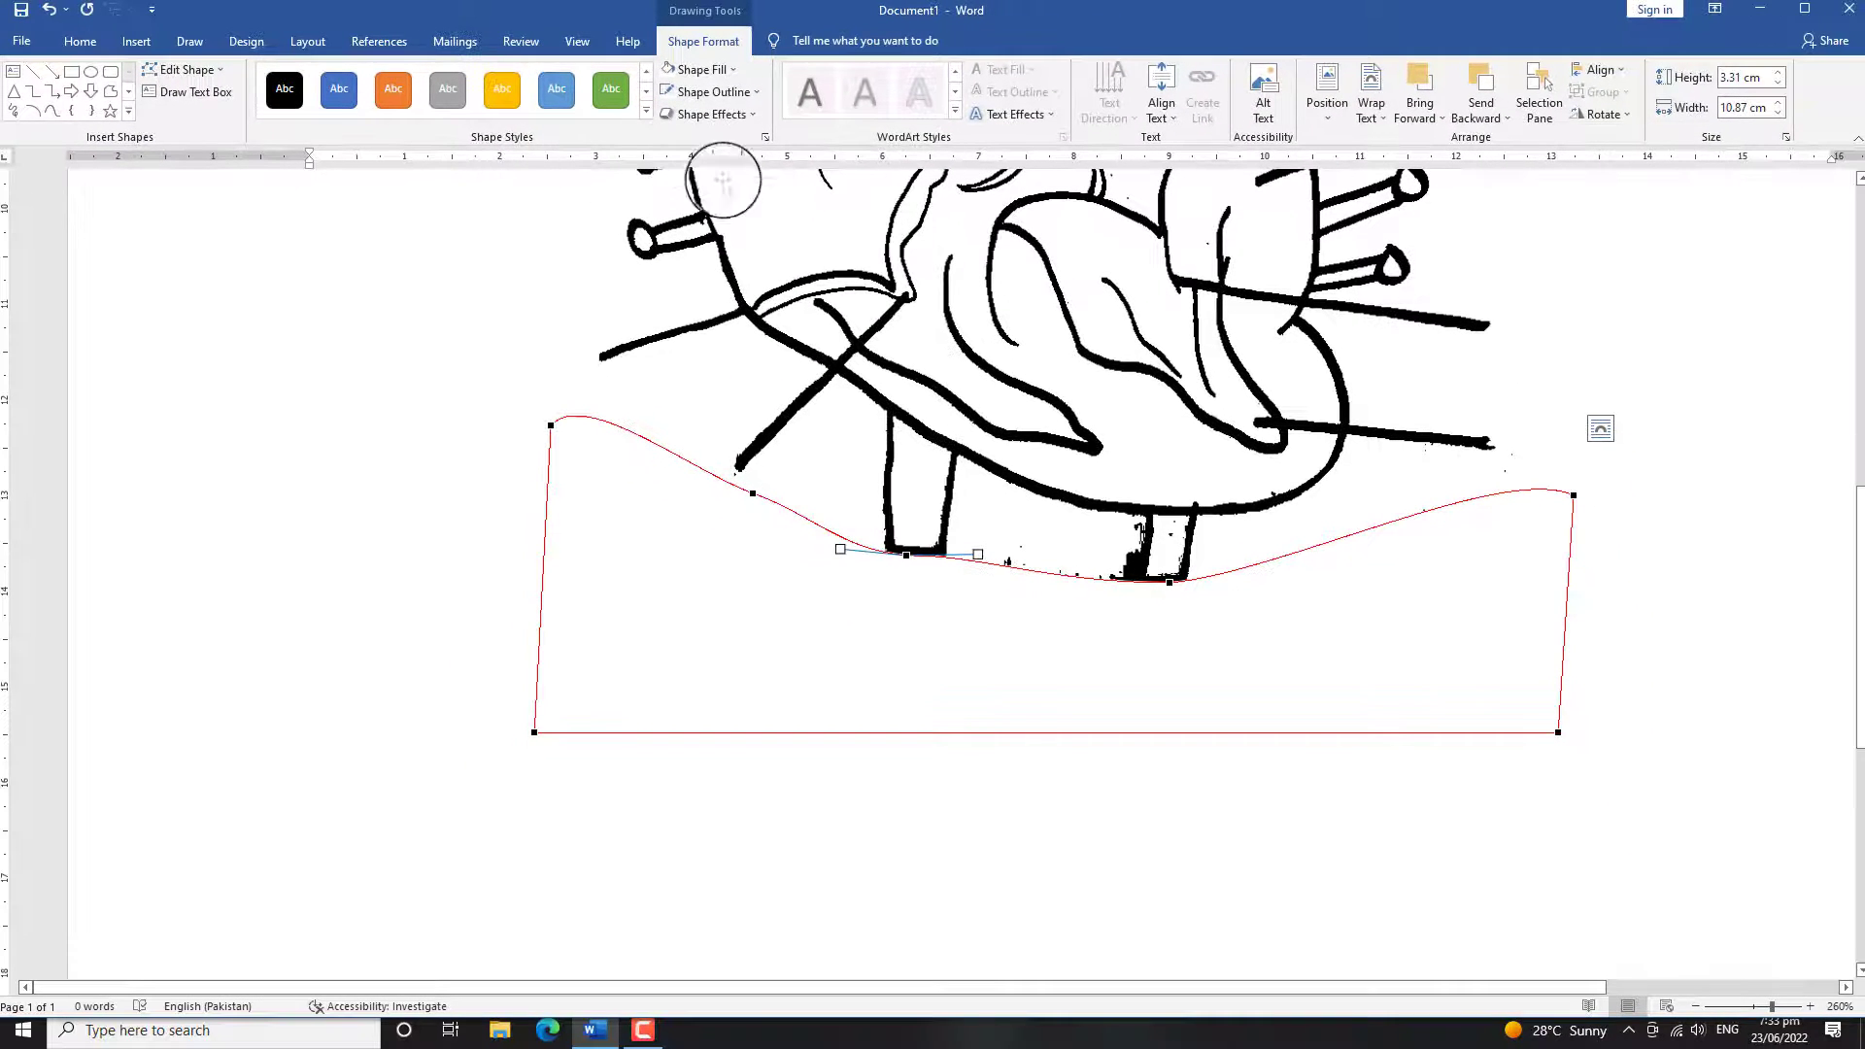
{"action": "left_click", "coordinate": [1074, 457]}
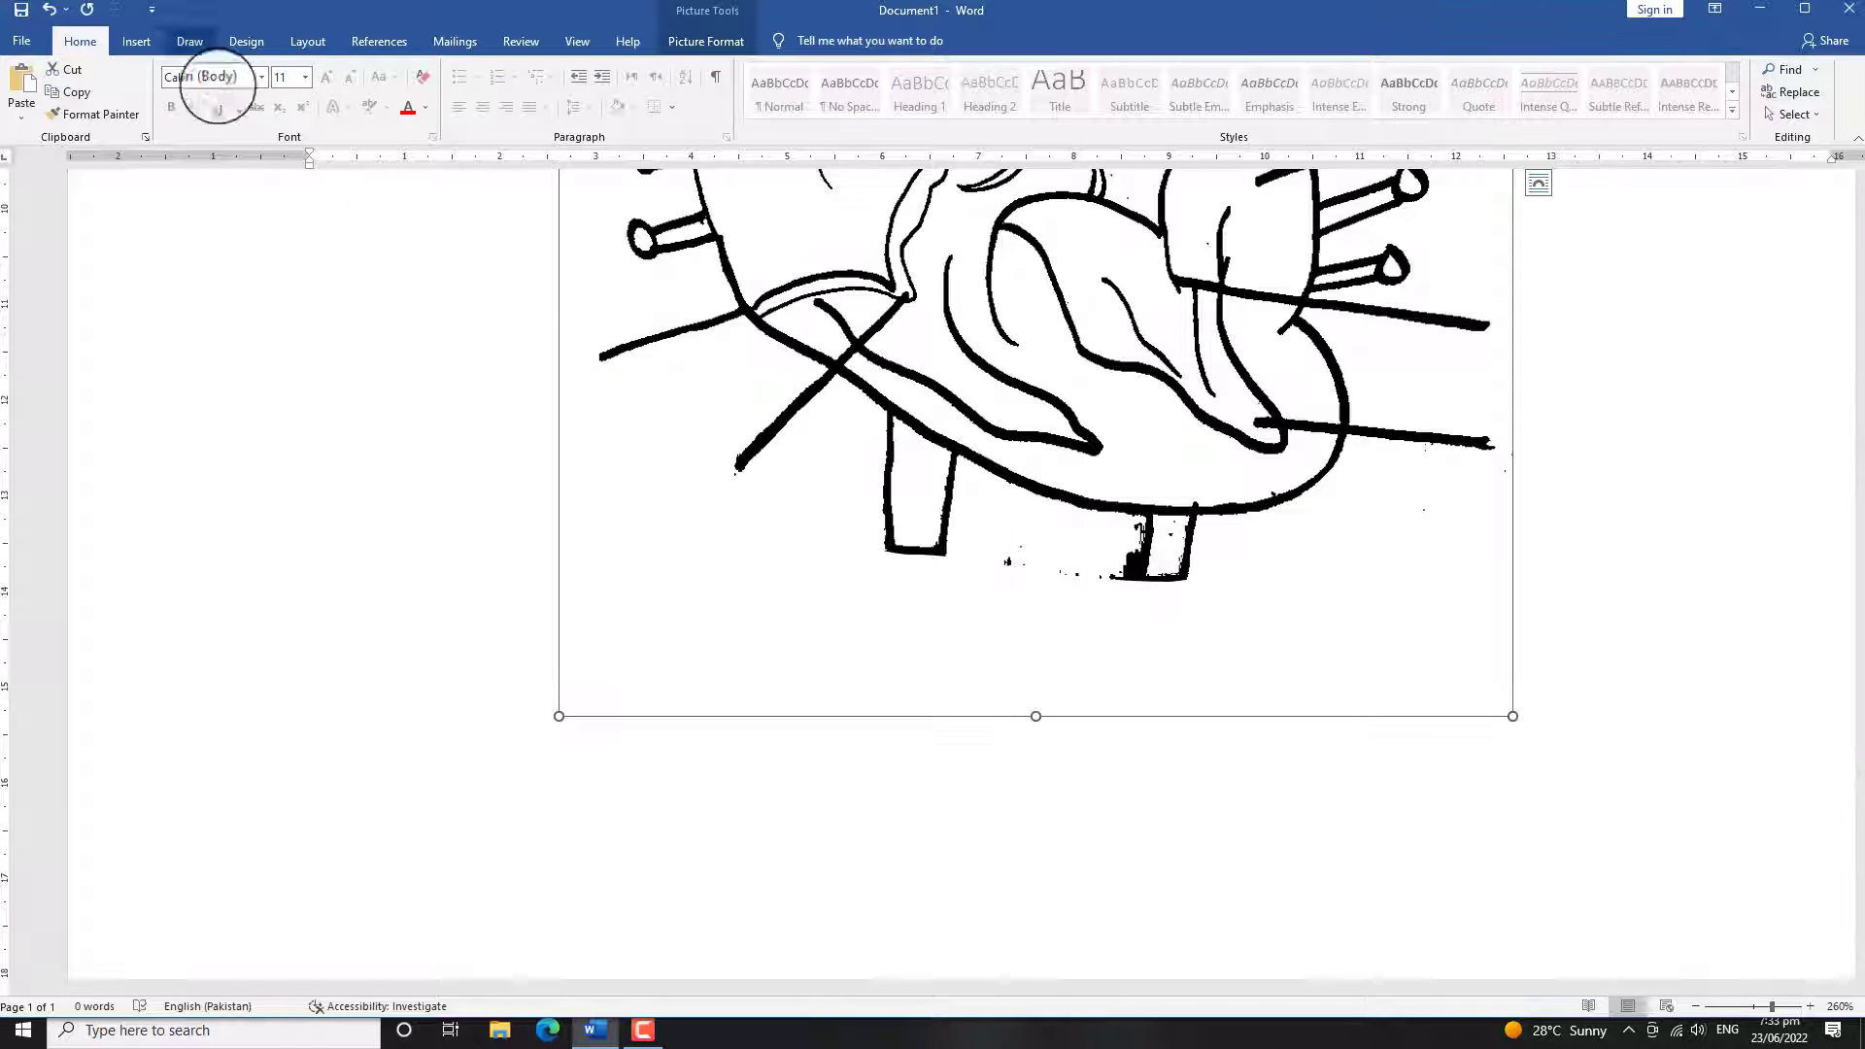
Step: Draw a rectangle about 0.88 cm high by 1.55 cm wide over the black specks beside the right vessel stub and fill it white
{"action": "left_click", "coordinate": [136, 41]}
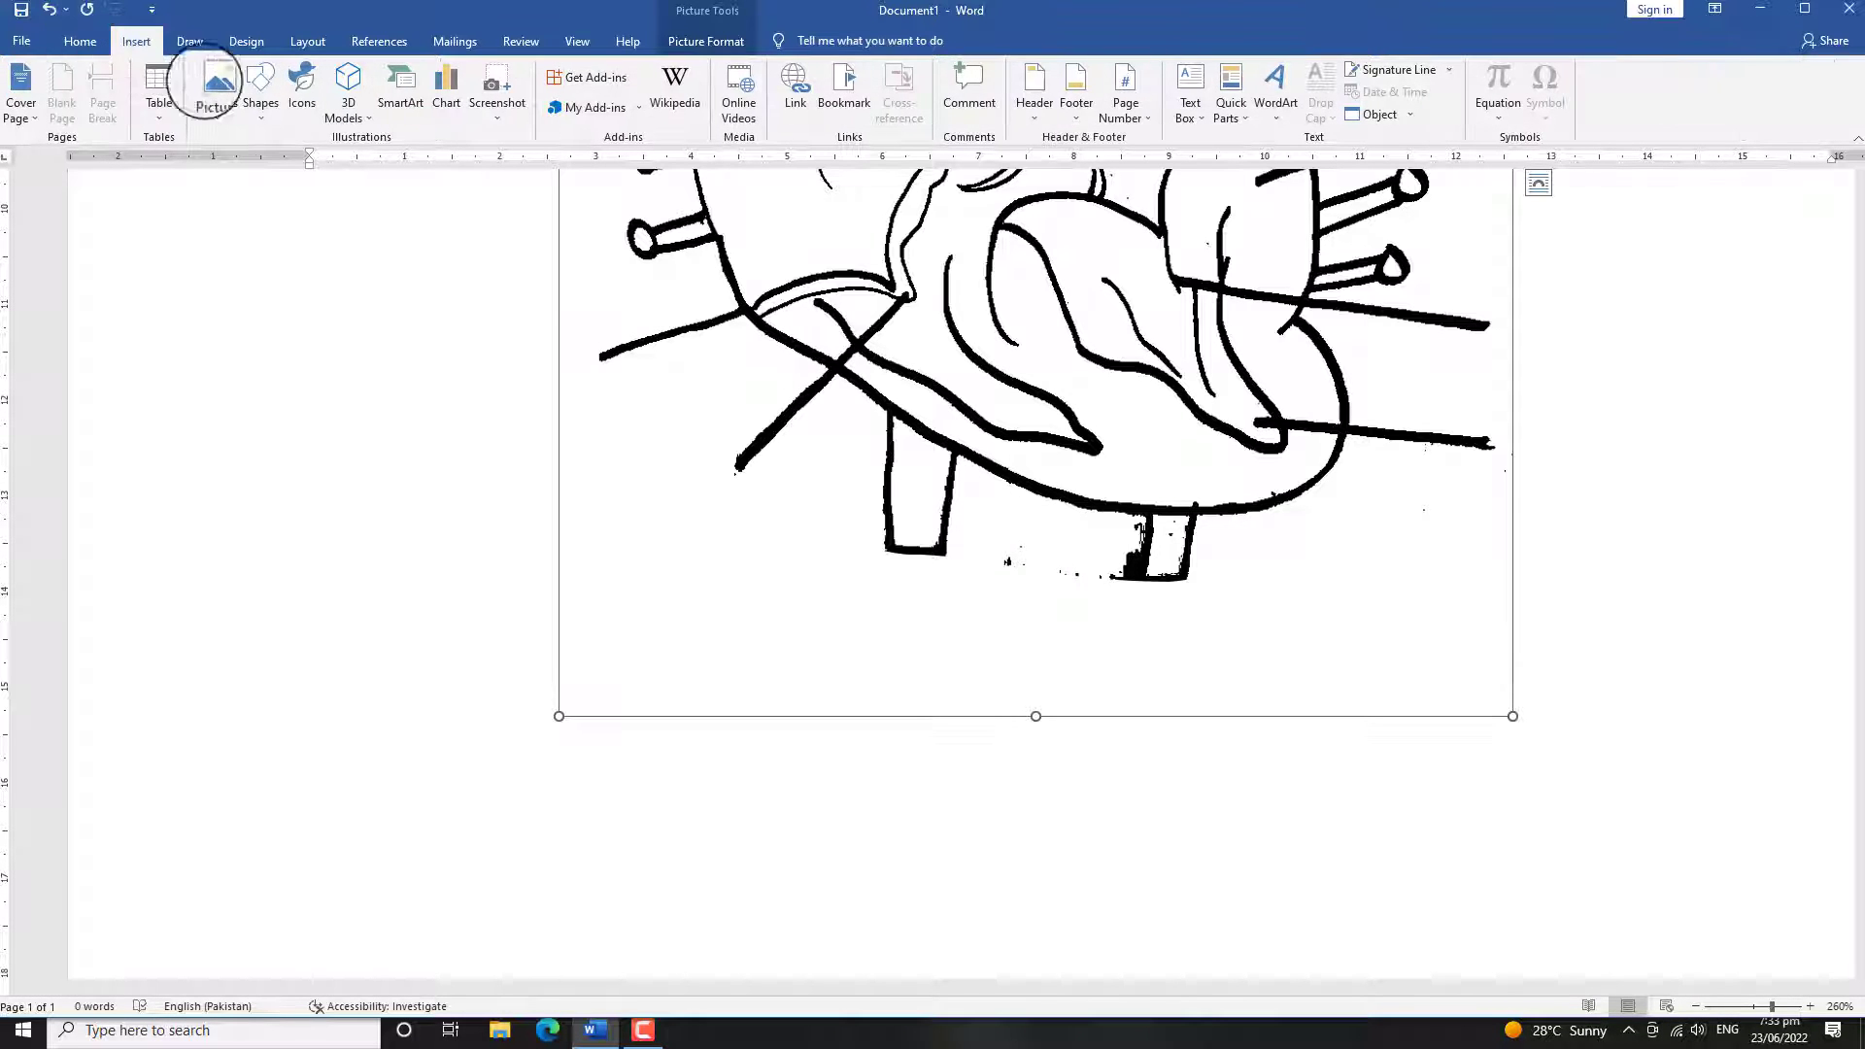
{"action": "left_click", "coordinate": [270, 124]}
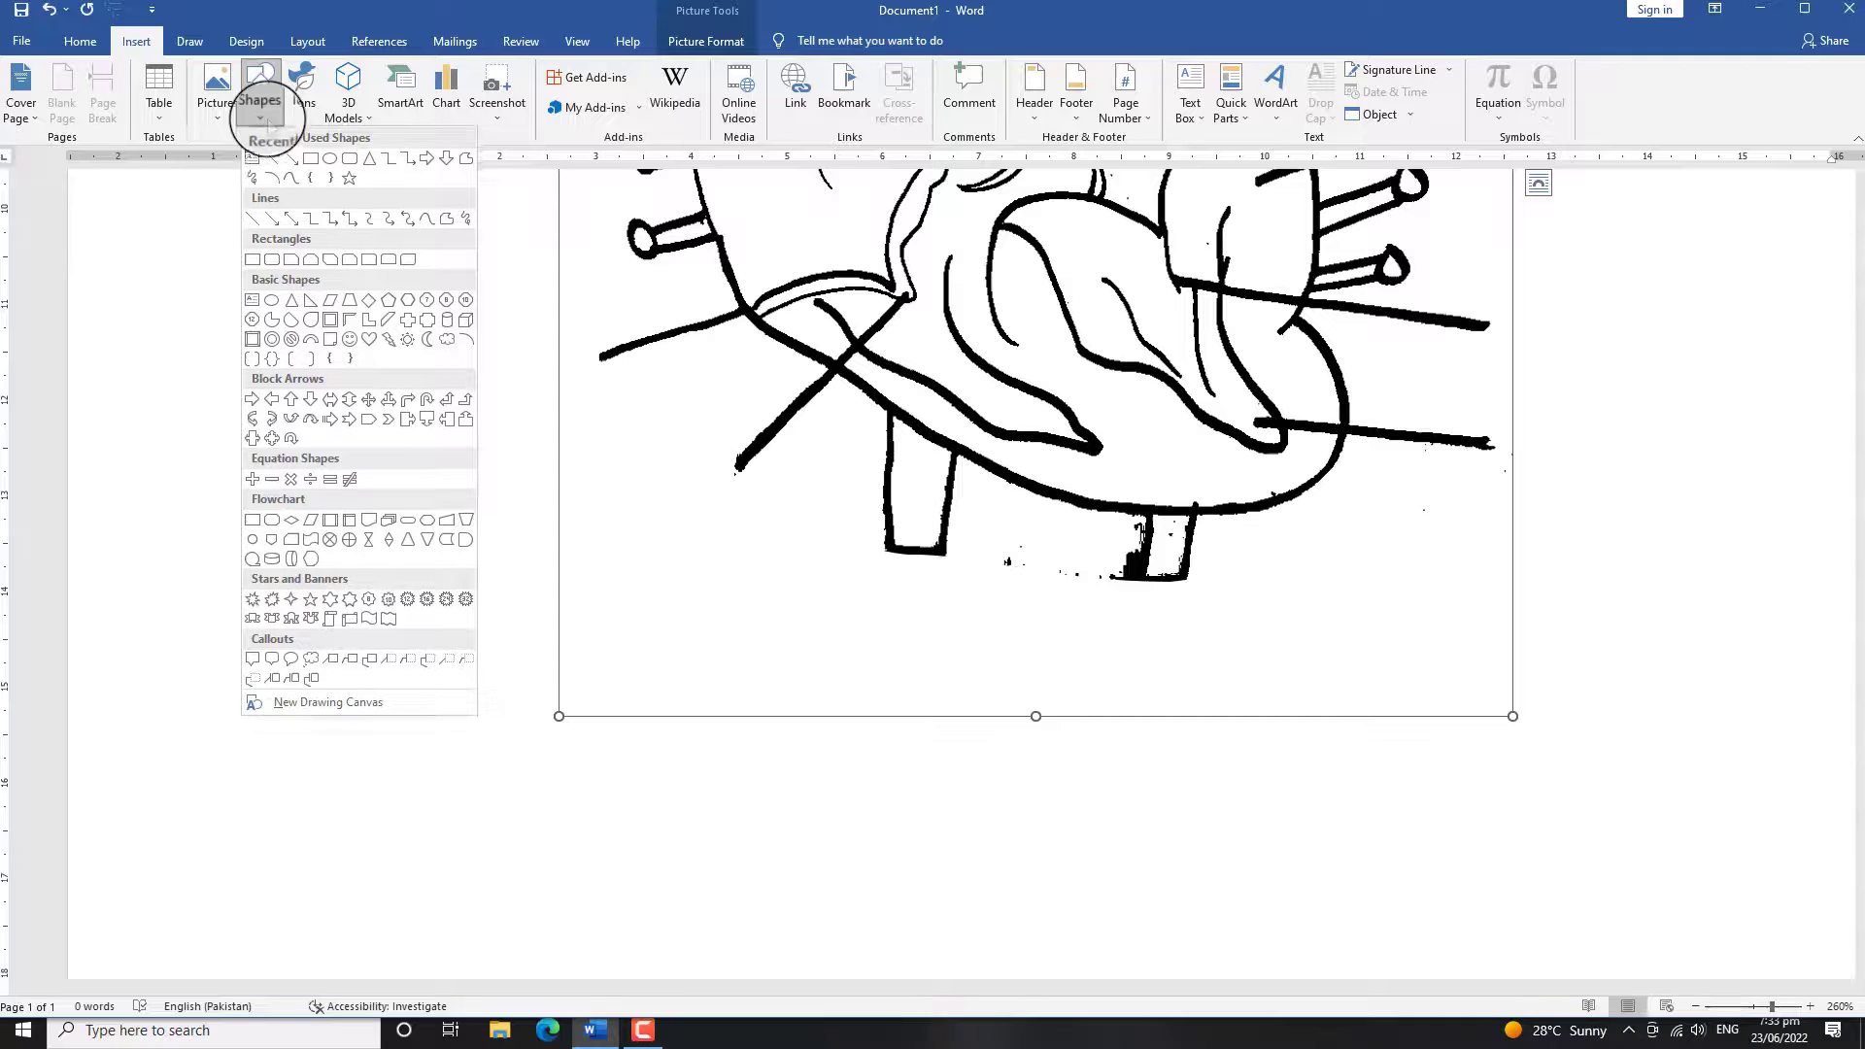
{"action": "left_click", "coordinate": [309, 158]}
{"action": "left_click_drag", "start_coordinate": [1137, 520], "coordinate": [989, 603]}
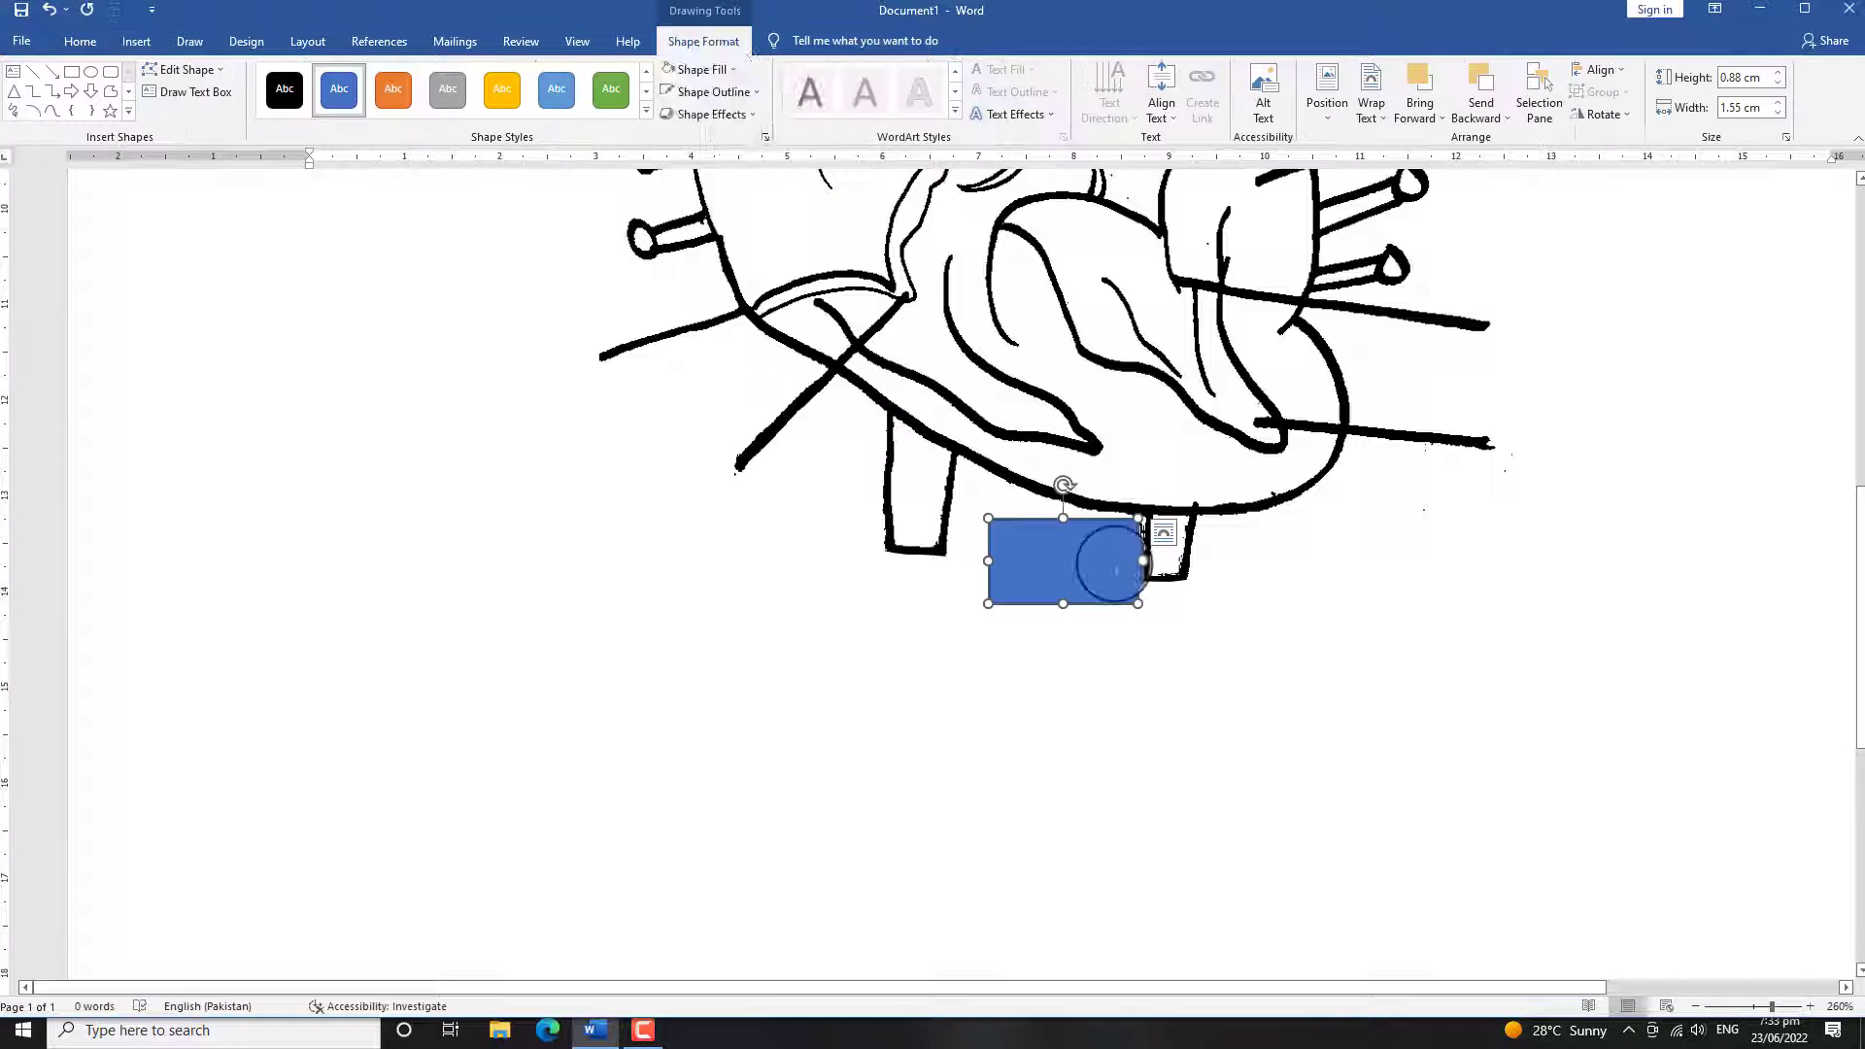
{"action": "left_click", "coordinate": [734, 70]}
{"action": "left_click", "coordinate": [670, 111]}
Step: Edit the small rectangle's points so its right side slants along the right vessel stub, and set its outline to white
{"action": "left_click", "coordinate": [220, 70]}
{"action": "left_click", "coordinate": [209, 117]}
{"action": "left_click_drag", "start_coordinate": [1138, 519], "coordinate": [1144, 520]}
{"action": "left_click_drag", "start_coordinate": [1138, 604], "coordinate": [1133, 604]}
{"action": "left_click_drag", "start_coordinate": [1144, 519], "coordinate": [1147, 519]}
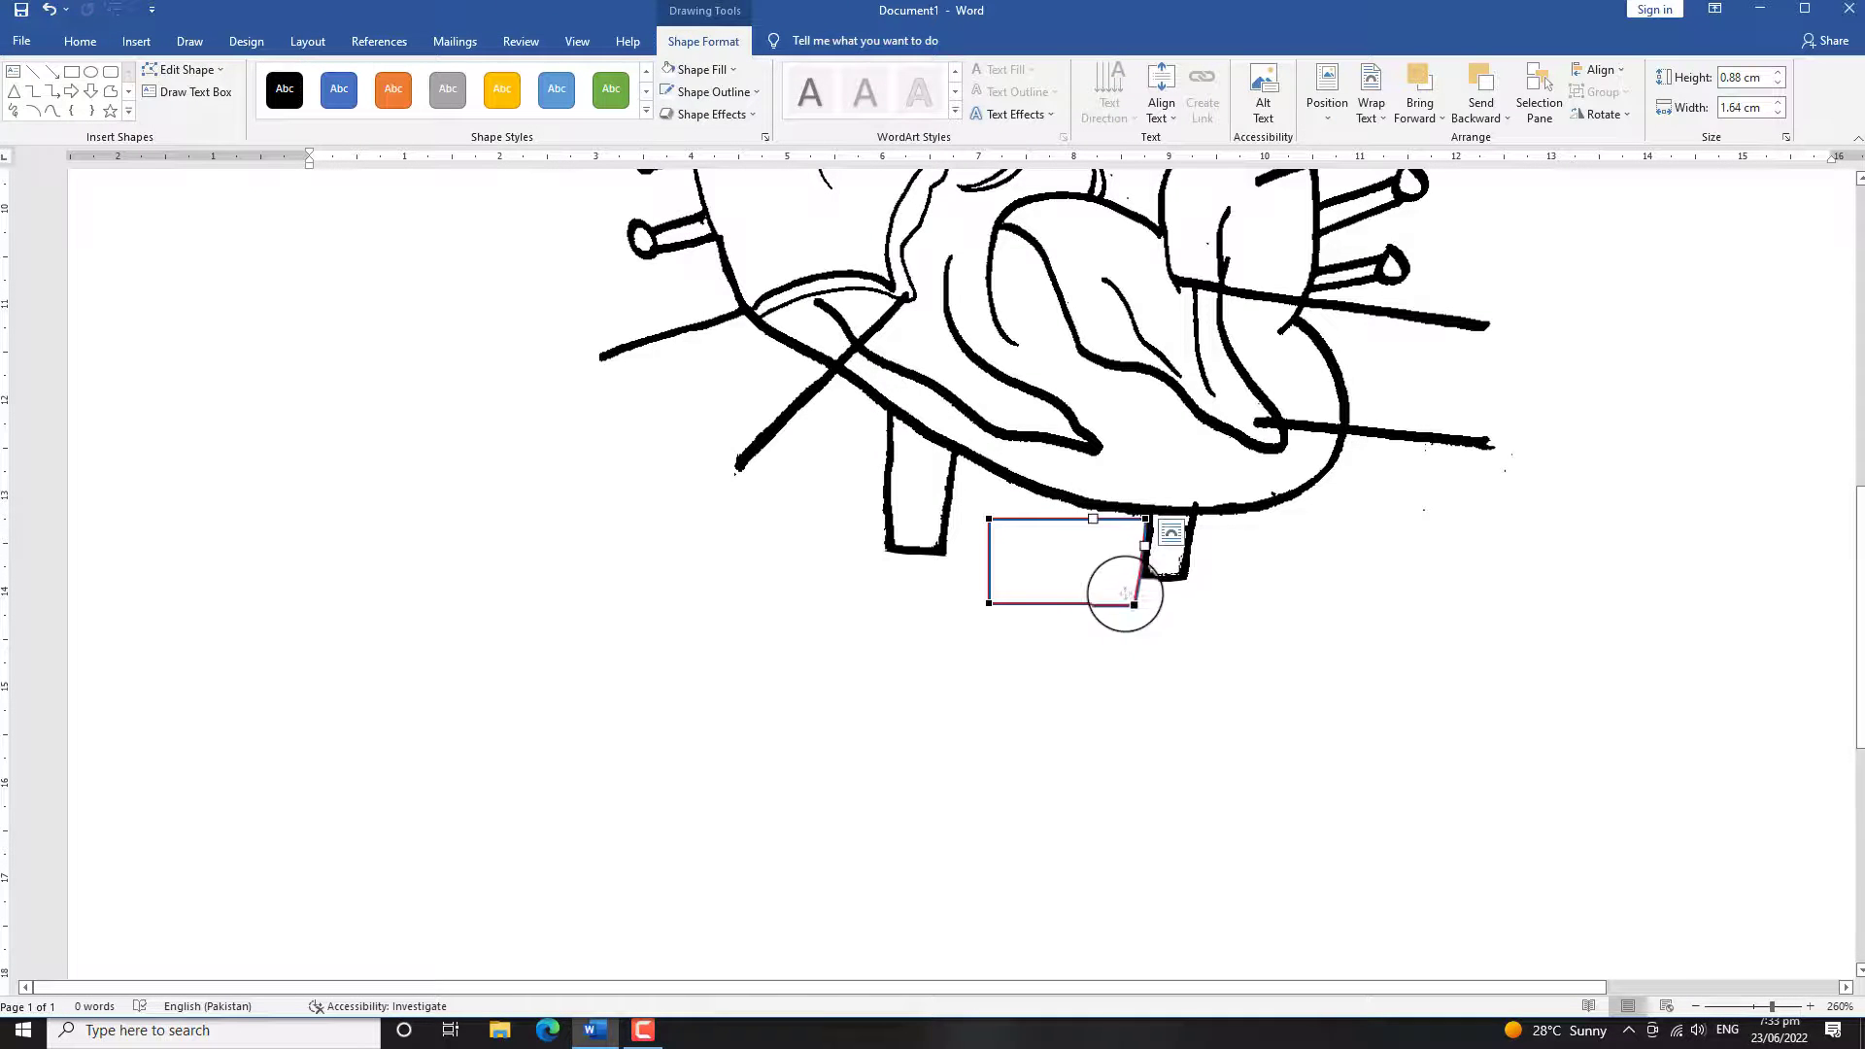
{"action": "left_click", "coordinate": [719, 91]}
{"action": "left_click", "coordinate": [667, 136]}
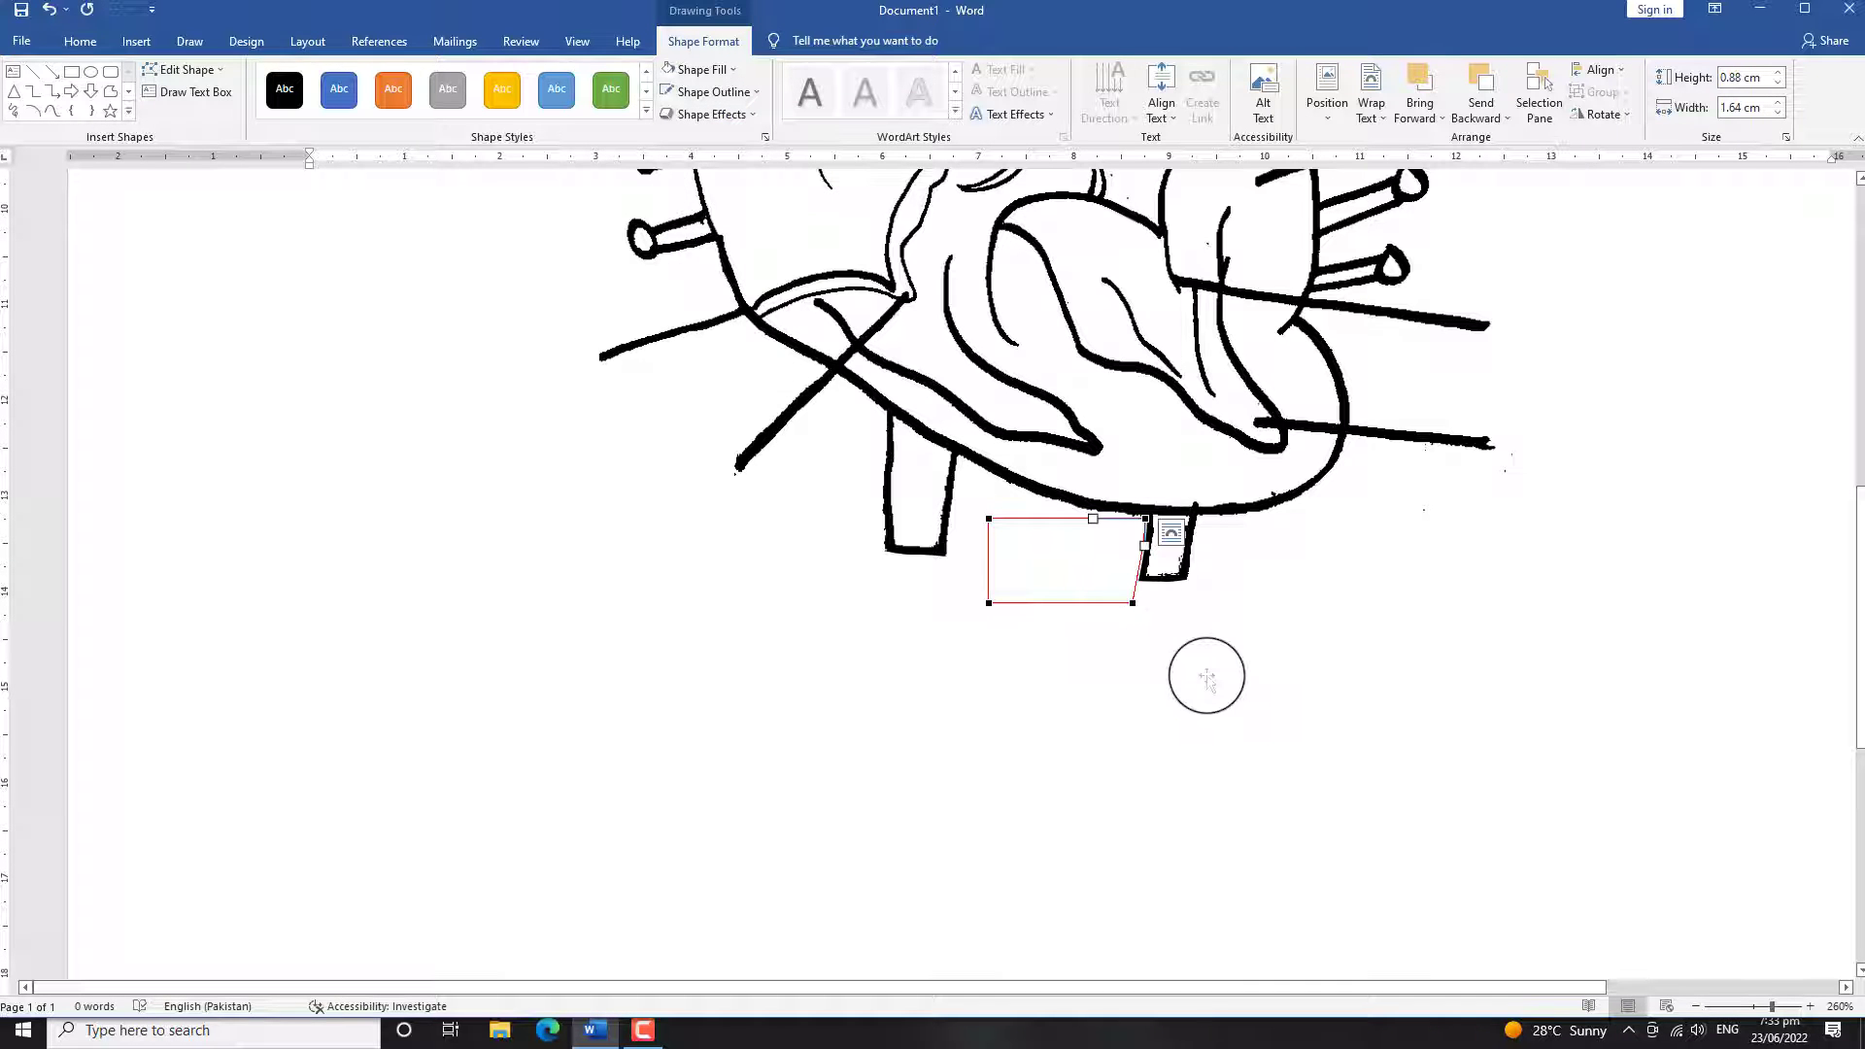
Step: Draw a rectangle about 0.79 cm high by 0.85 cm wide over the stray curved mark above and left of the heart
{"action": "scroll", "coordinate": [1207, 677], "scroll_direction": "up", "scroll_amount": 10}
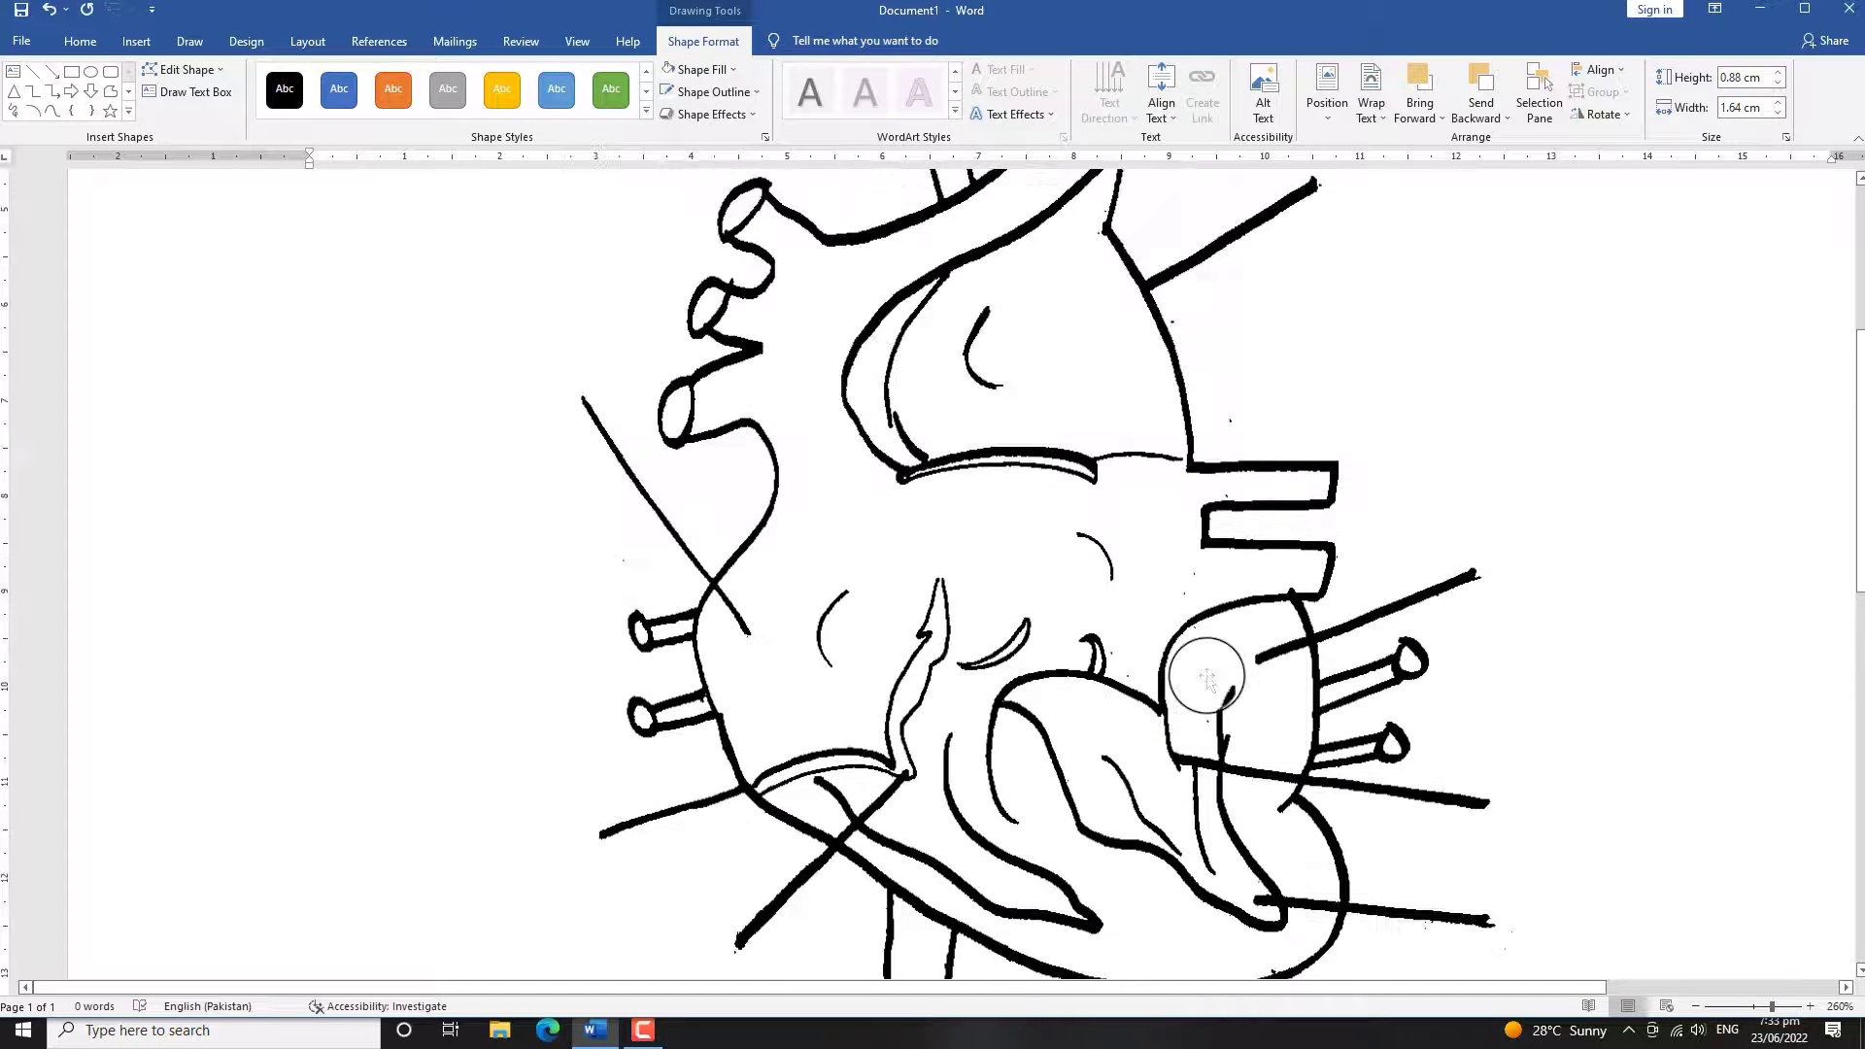
{"action": "scroll", "coordinate": [1208, 677], "scroll_direction": "up", "scroll_amount": 2}
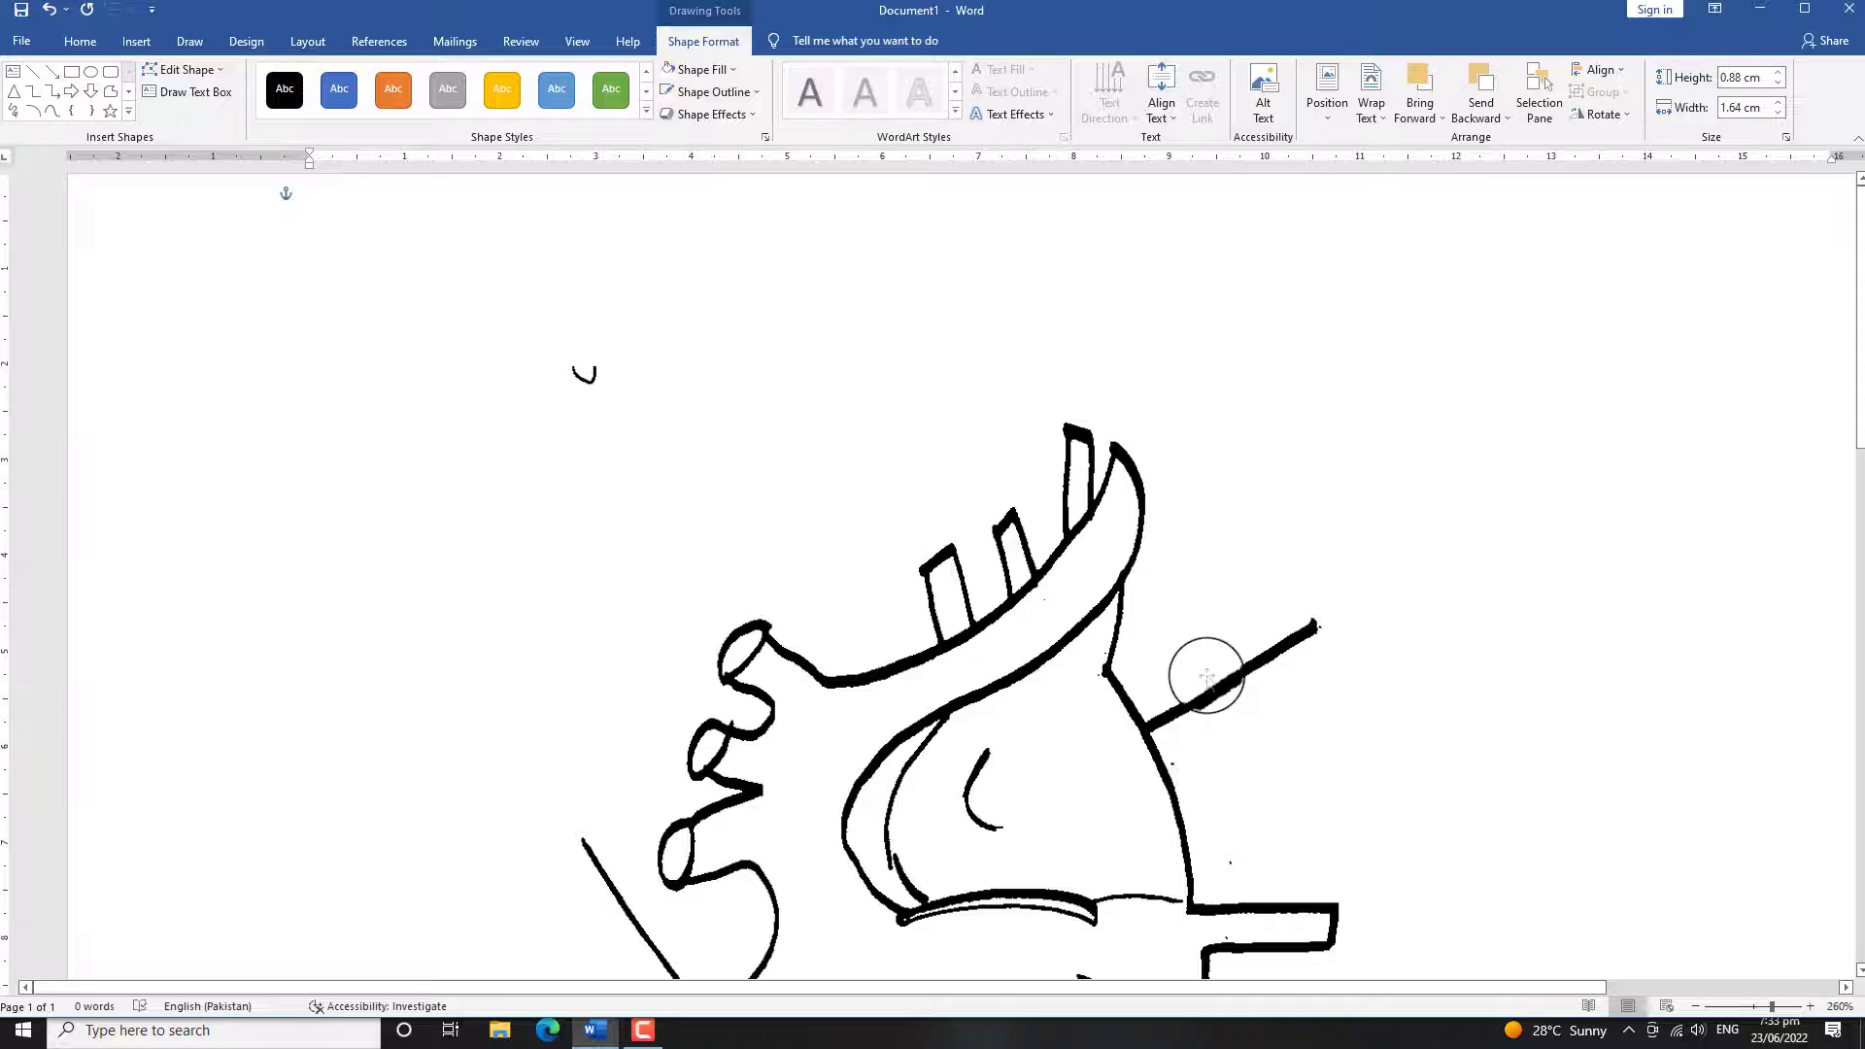
{"action": "left_click", "coordinate": [137, 41]}
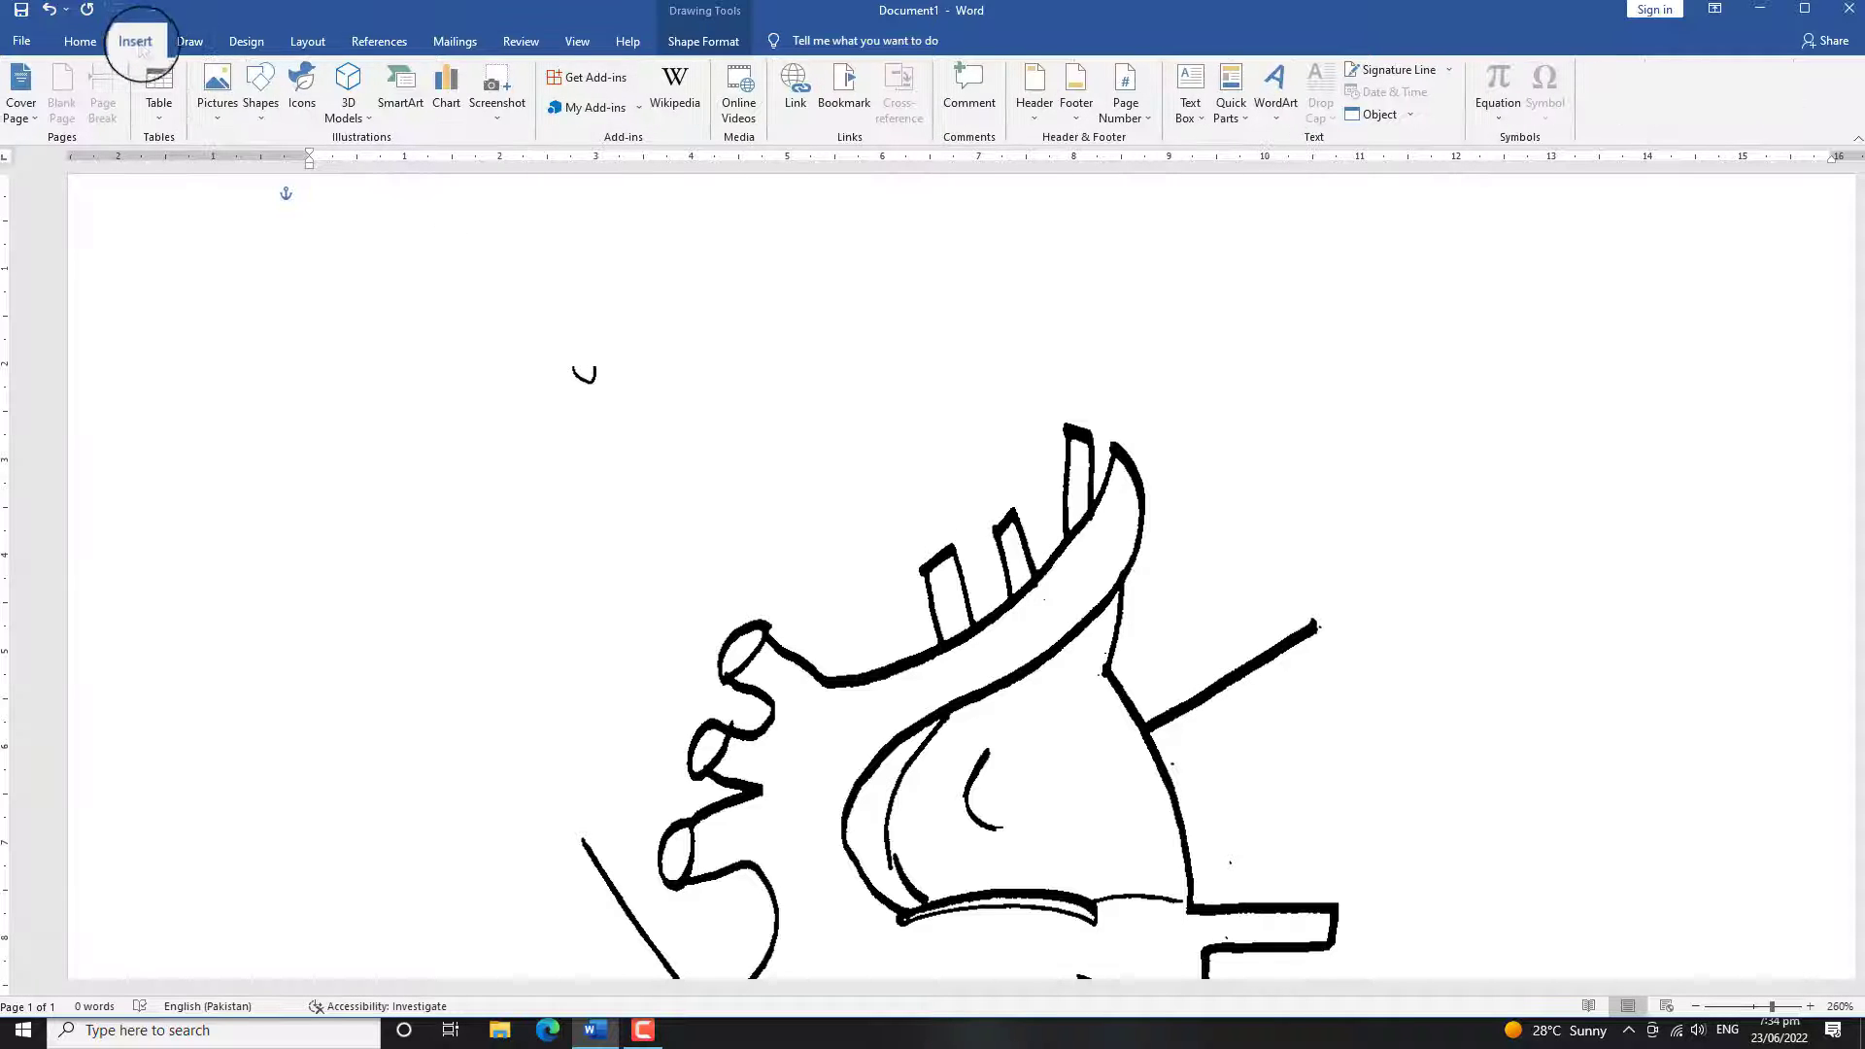
{"action": "left_click", "coordinate": [261, 97]}
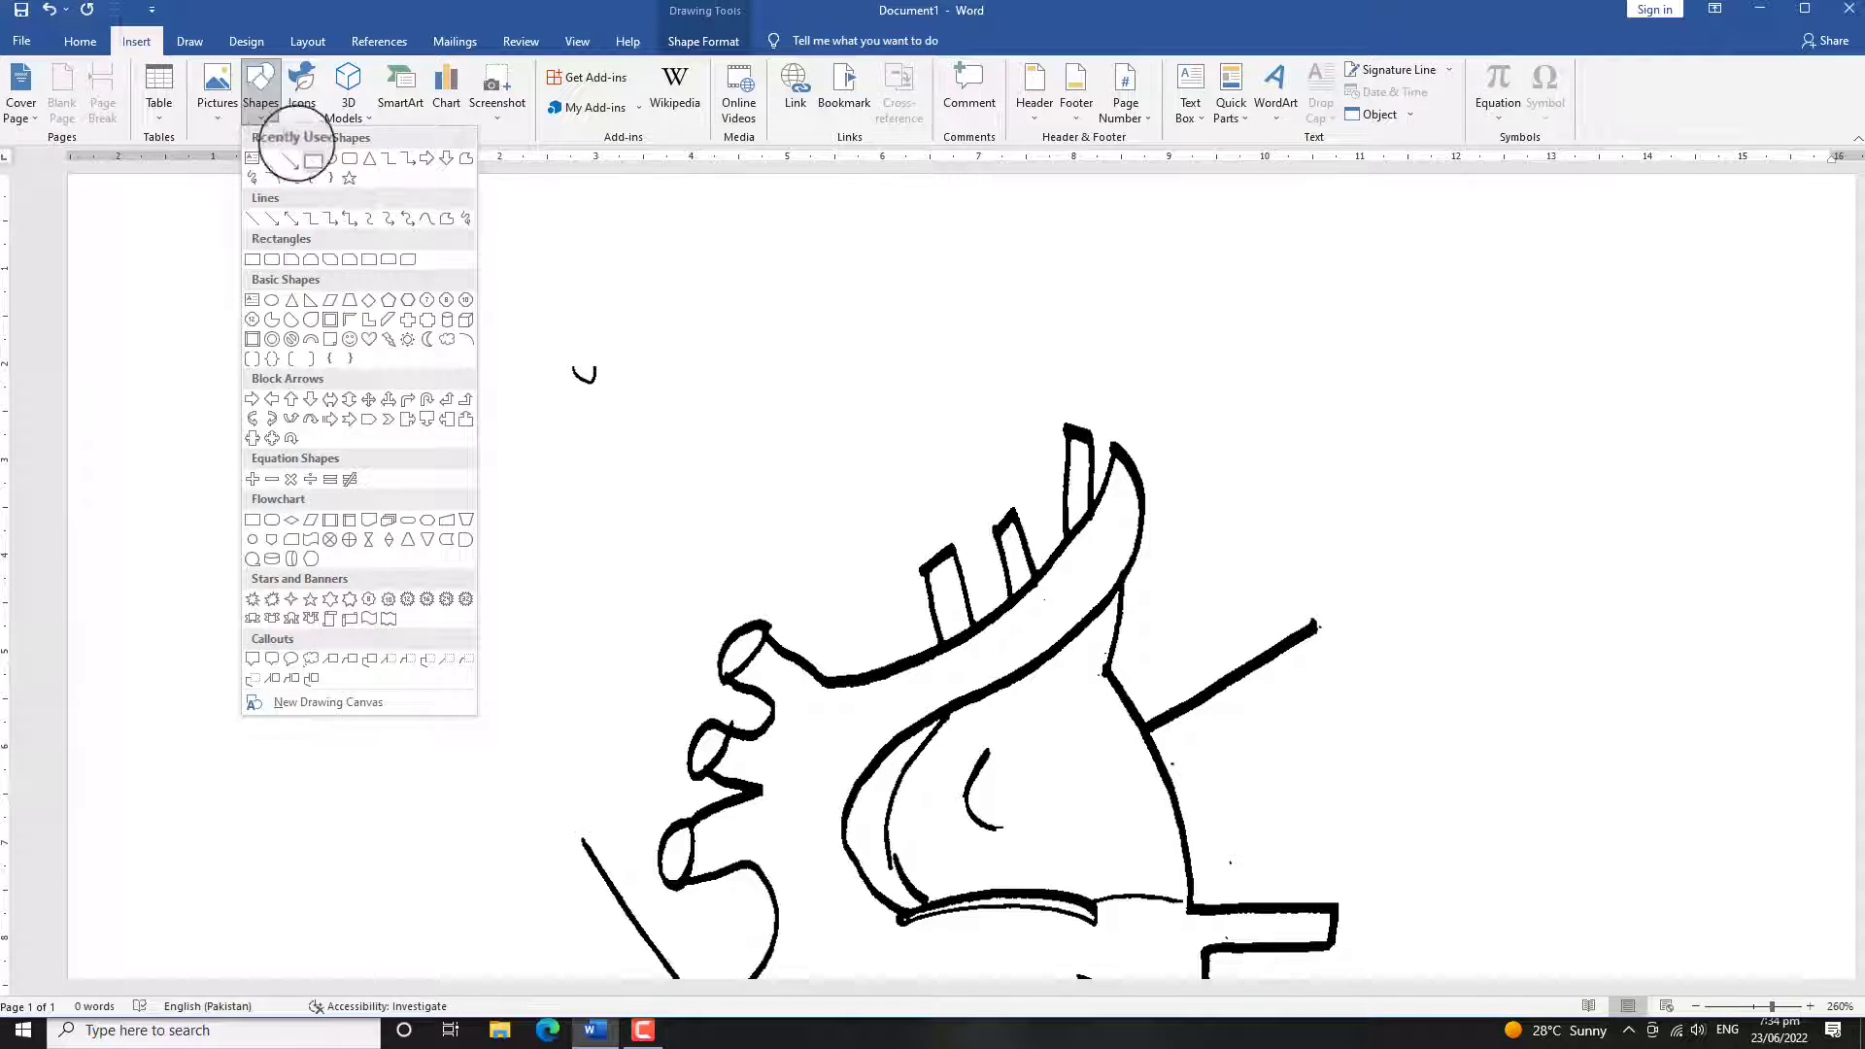
{"action": "left_click", "coordinate": [310, 158]}
{"action": "left_click_drag", "start_coordinate": [535, 333], "coordinate": [617, 405]}
Step: Set the fill and outline of the rectangle over the stray mark to white
{"action": "left_click", "coordinate": [704, 68]}
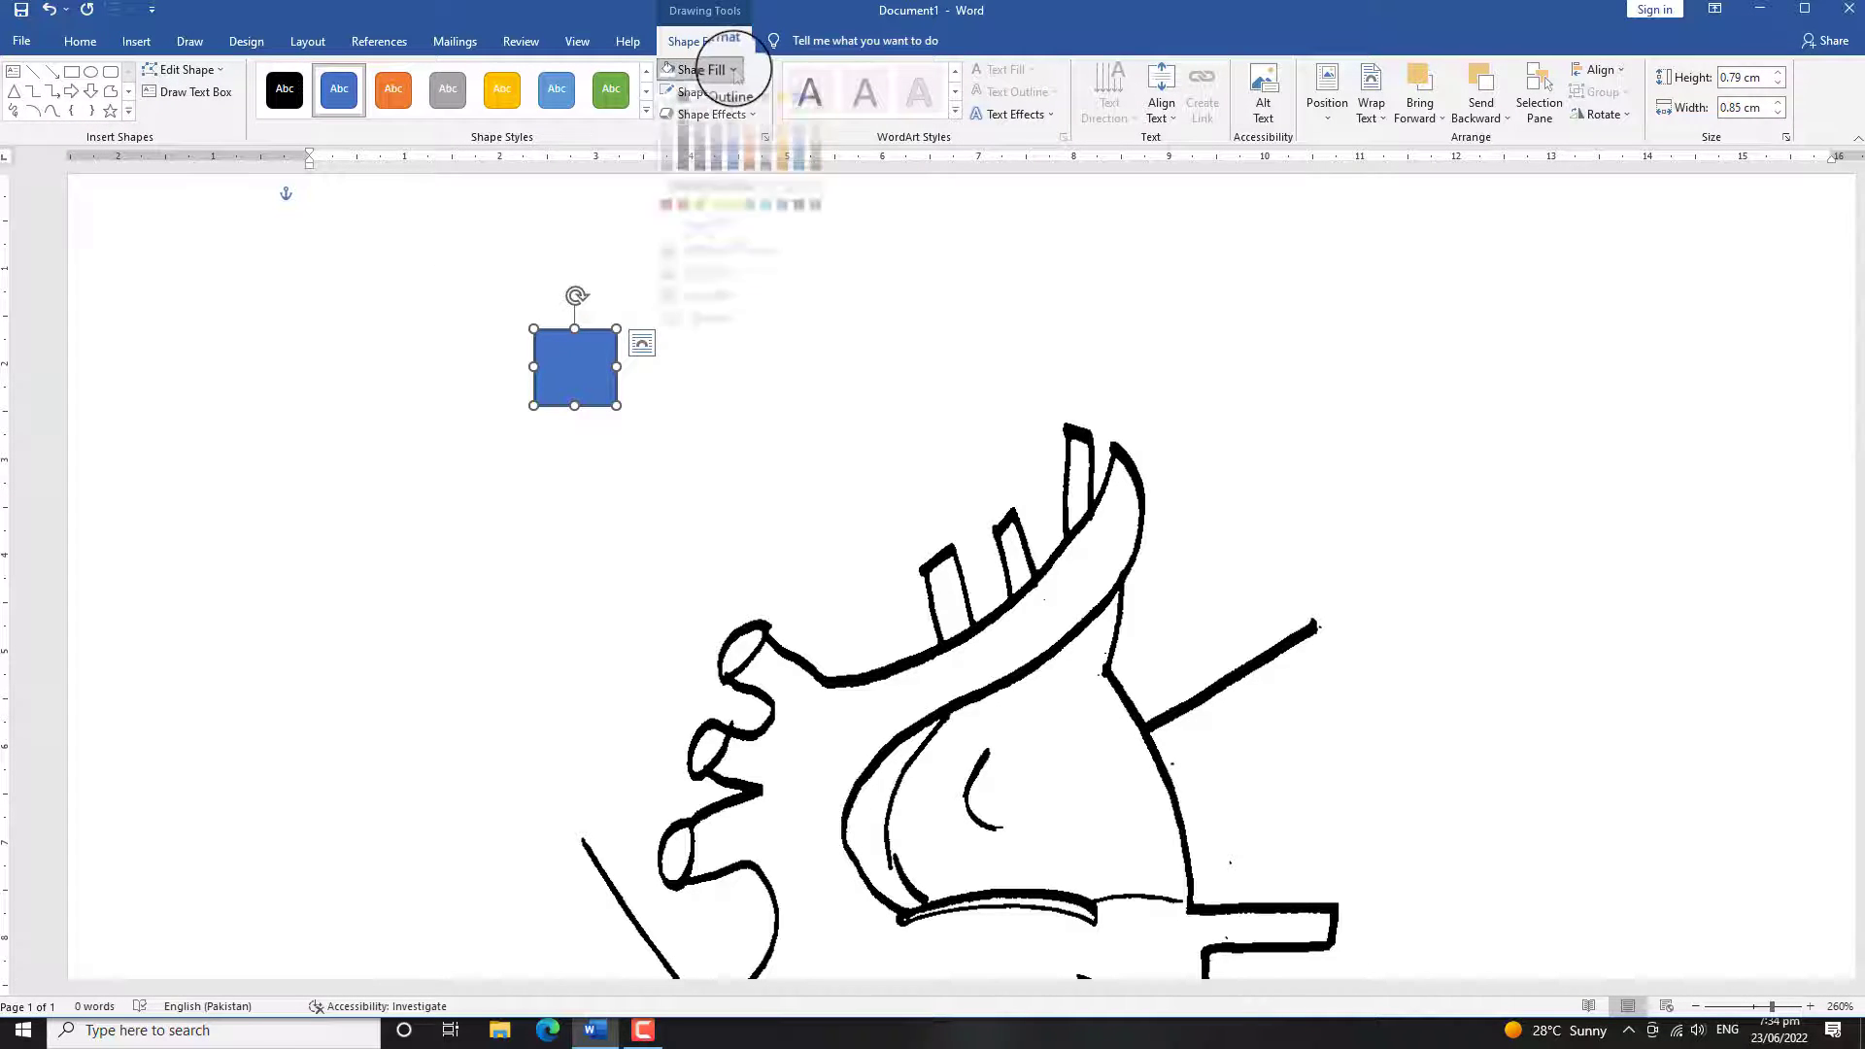
{"action": "left_click", "coordinate": [666, 113]}
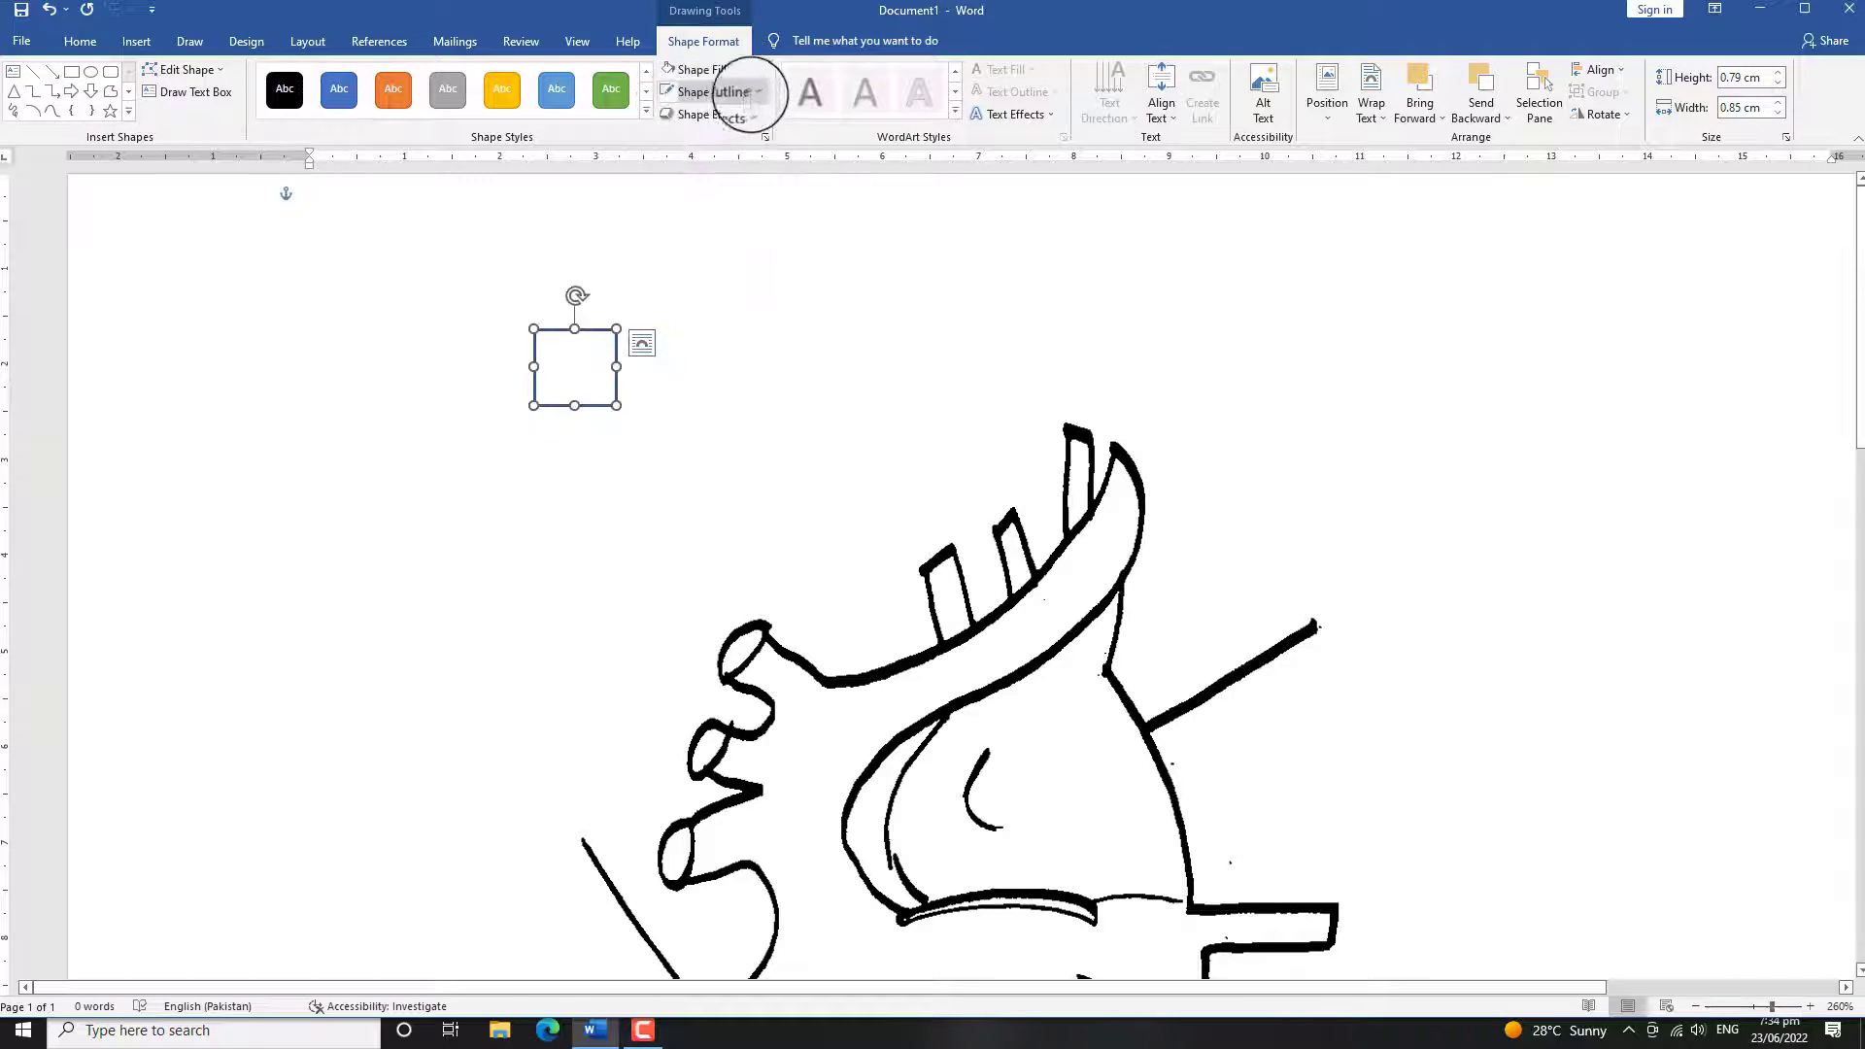
{"action": "left_click", "coordinate": [754, 91]}
{"action": "left_click", "coordinate": [666, 135]}
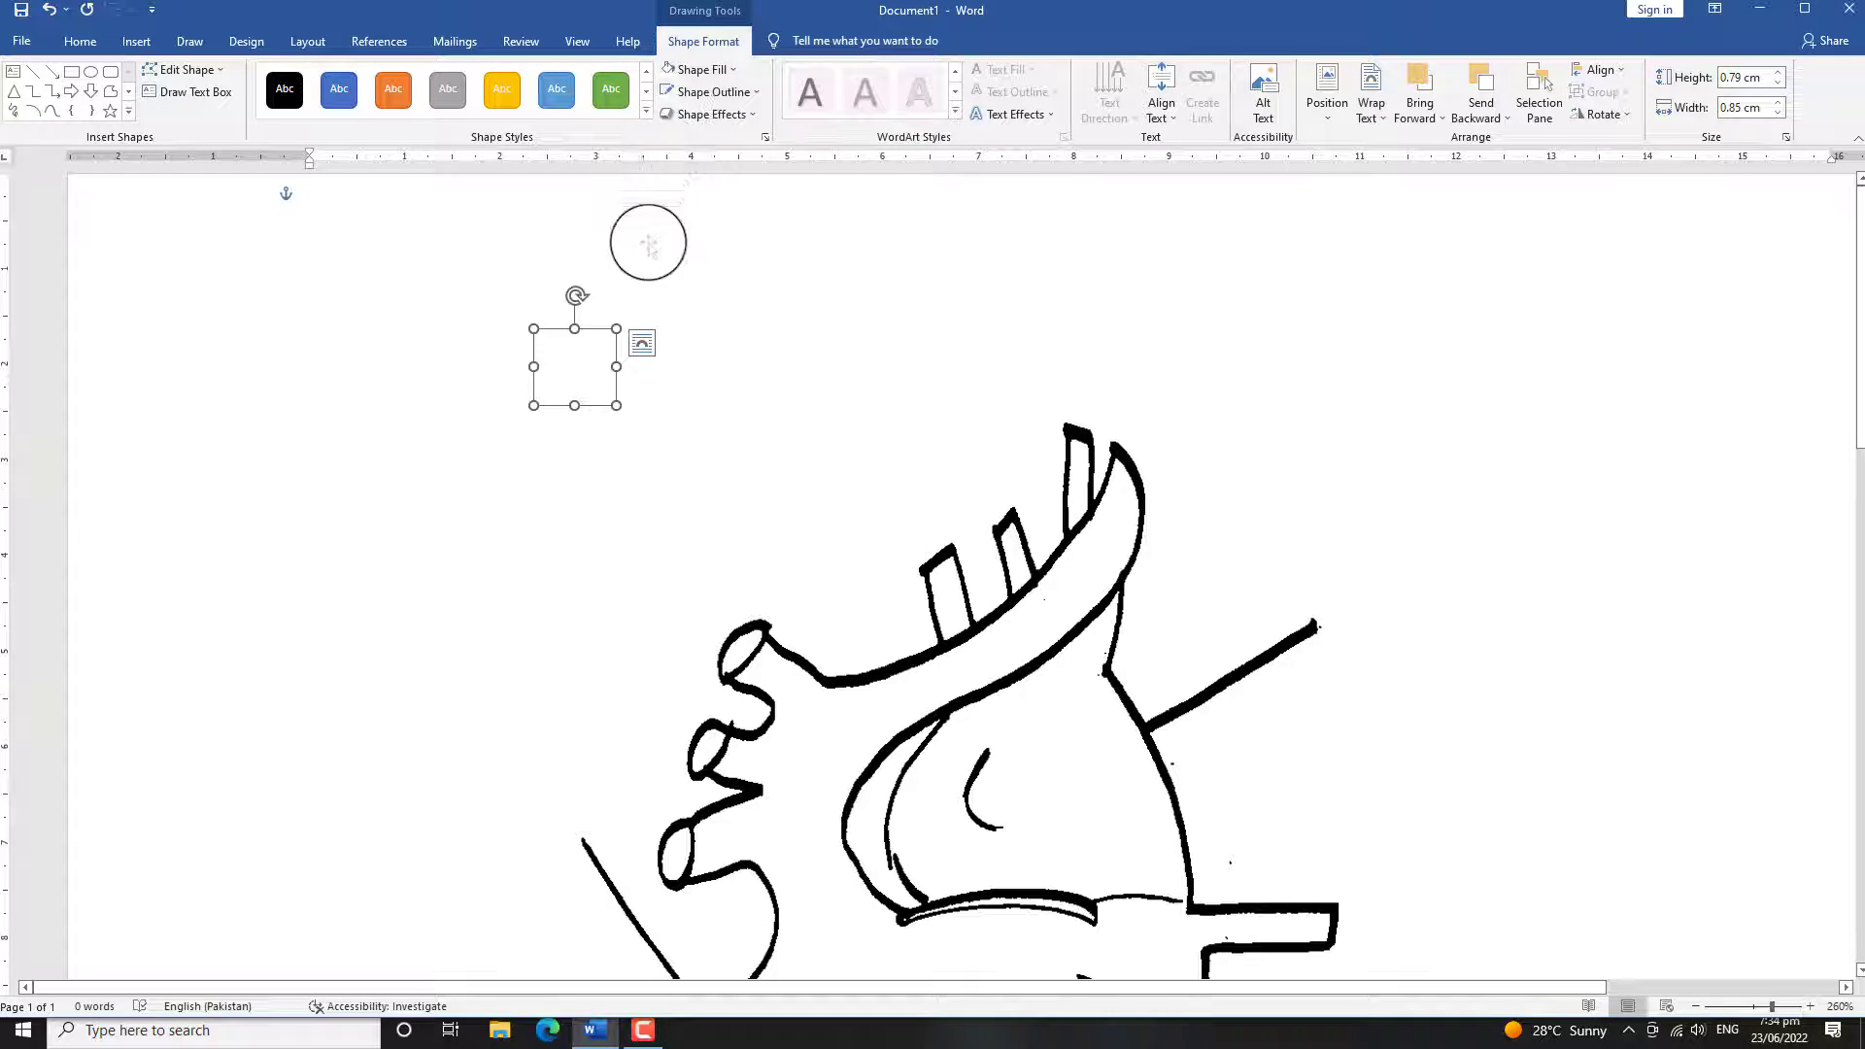
{"action": "left_click", "coordinate": [603, 468]}
{"action": "scroll", "coordinate": [602, 471], "scroll_direction": "down", "scroll_amount": 5}
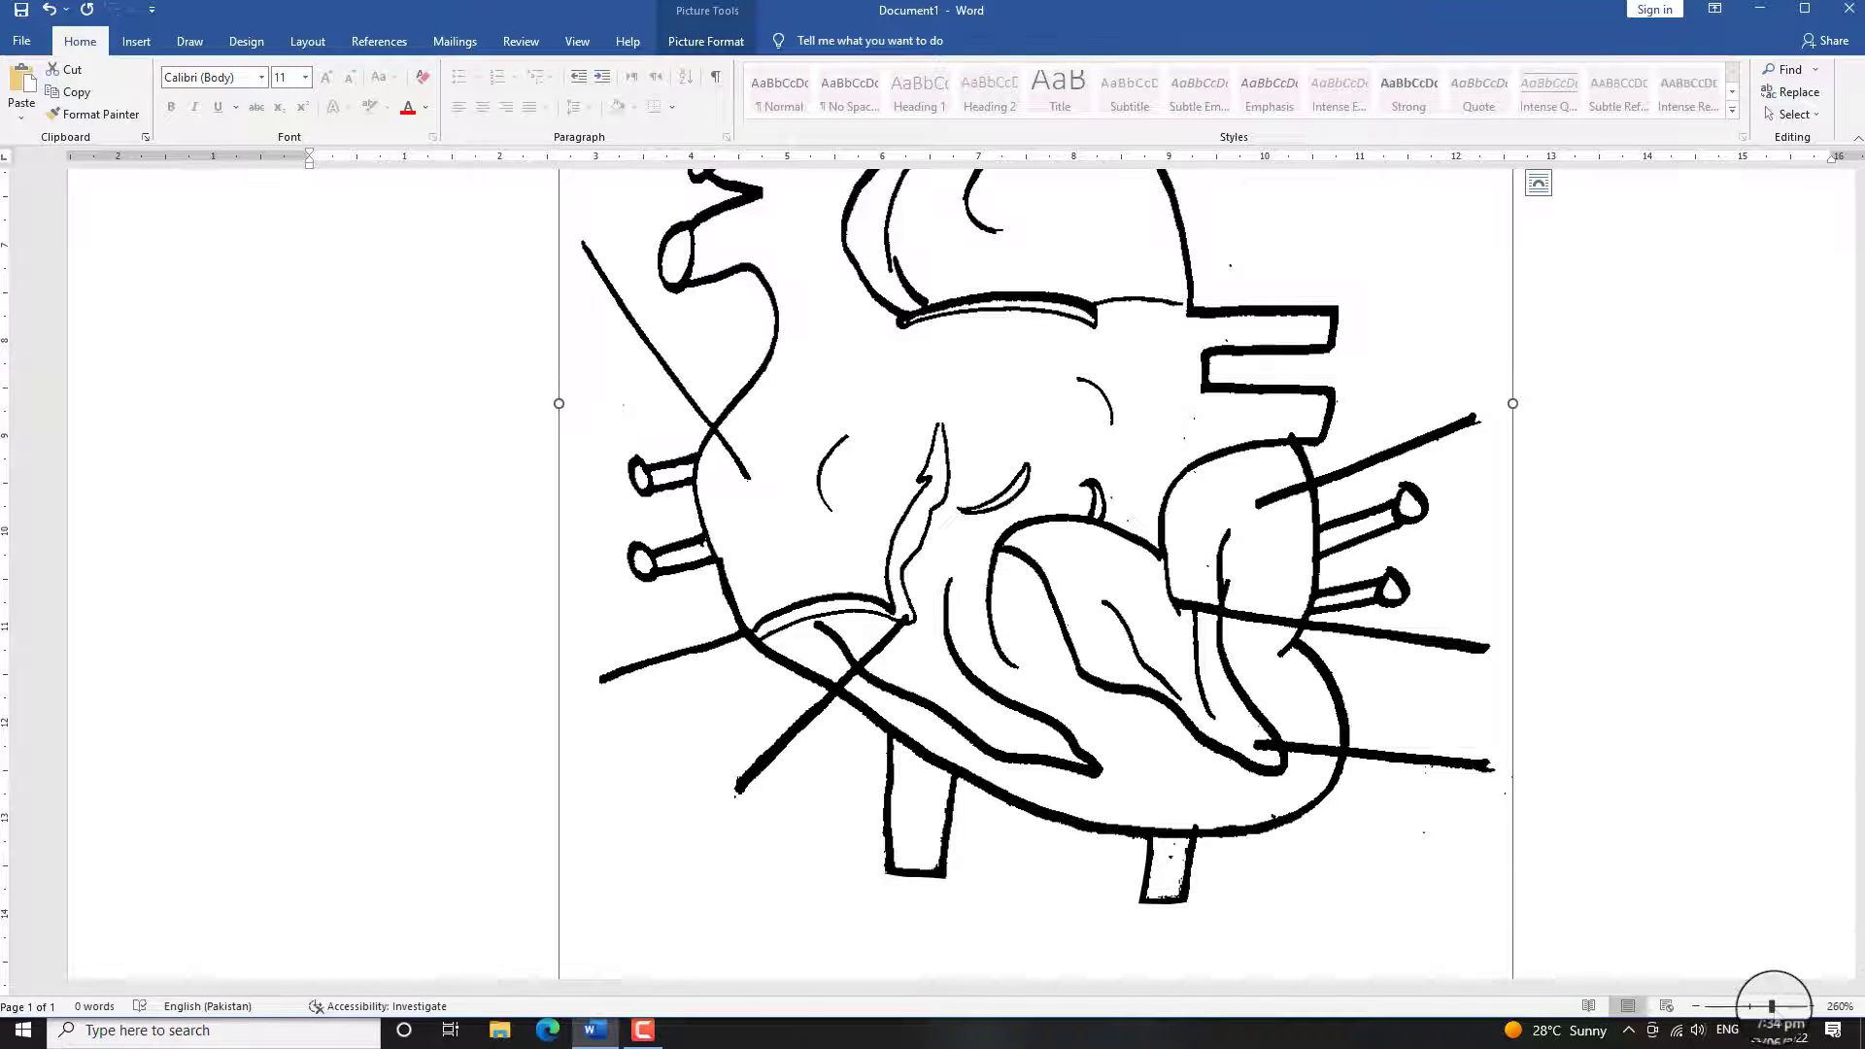
{"action": "left_click_drag", "start_coordinate": [1772, 1006], "coordinate": [1756, 1006]}
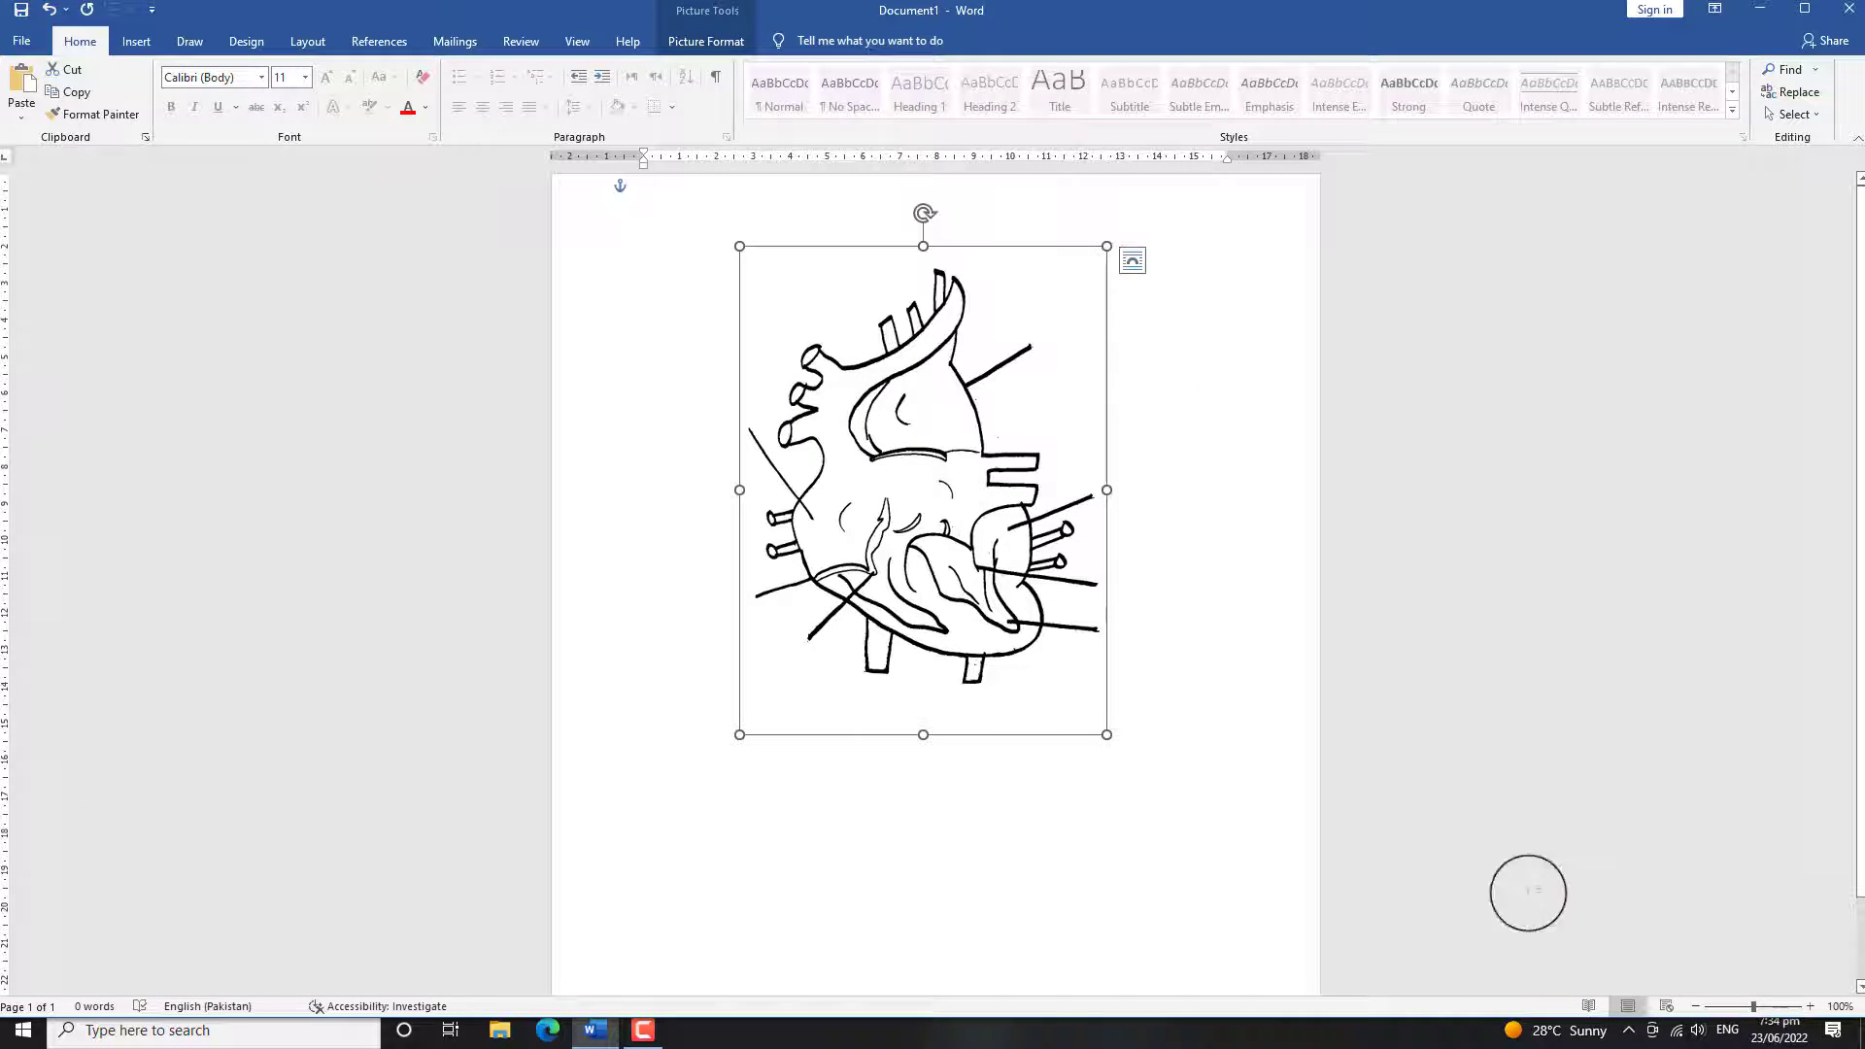
{"action": "left_click", "coordinate": [1107, 624]}
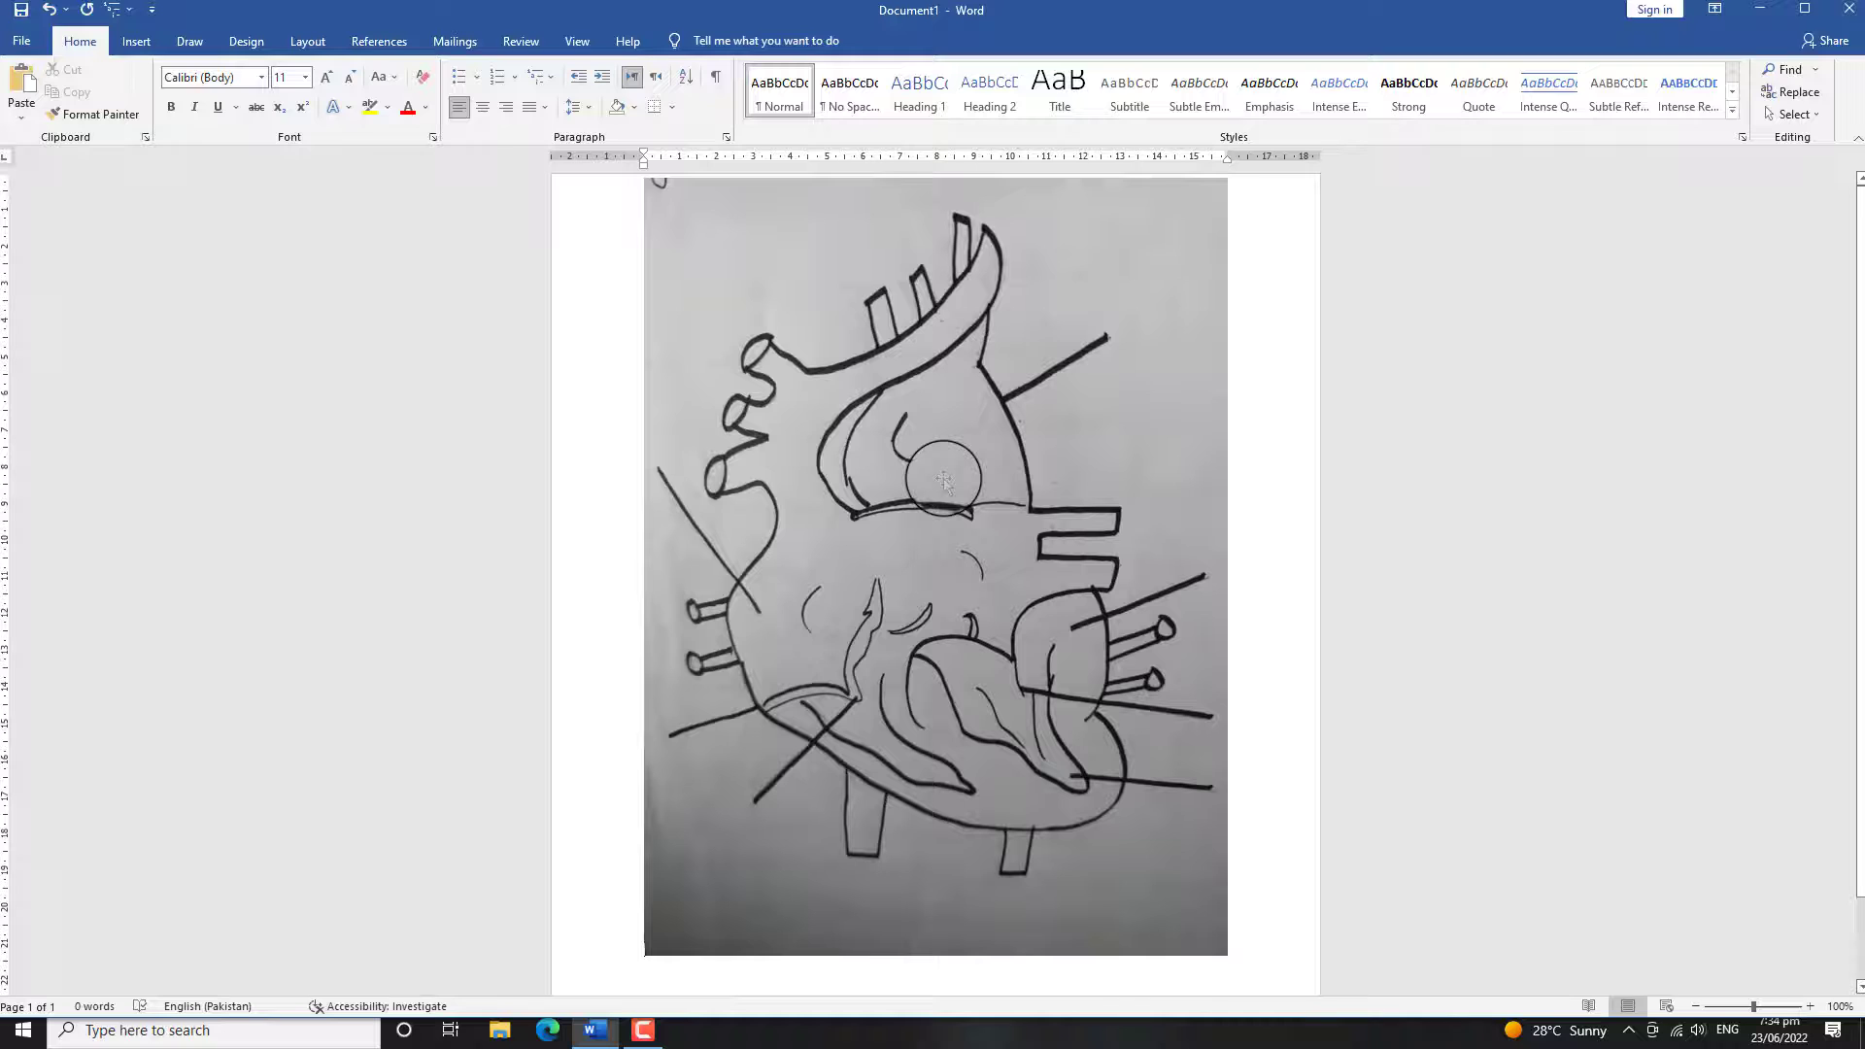
Step: Recolor the evenly lit heart photo with the Black and White: 25% preset
{"action": "double_click", "coordinate": [943, 479]}
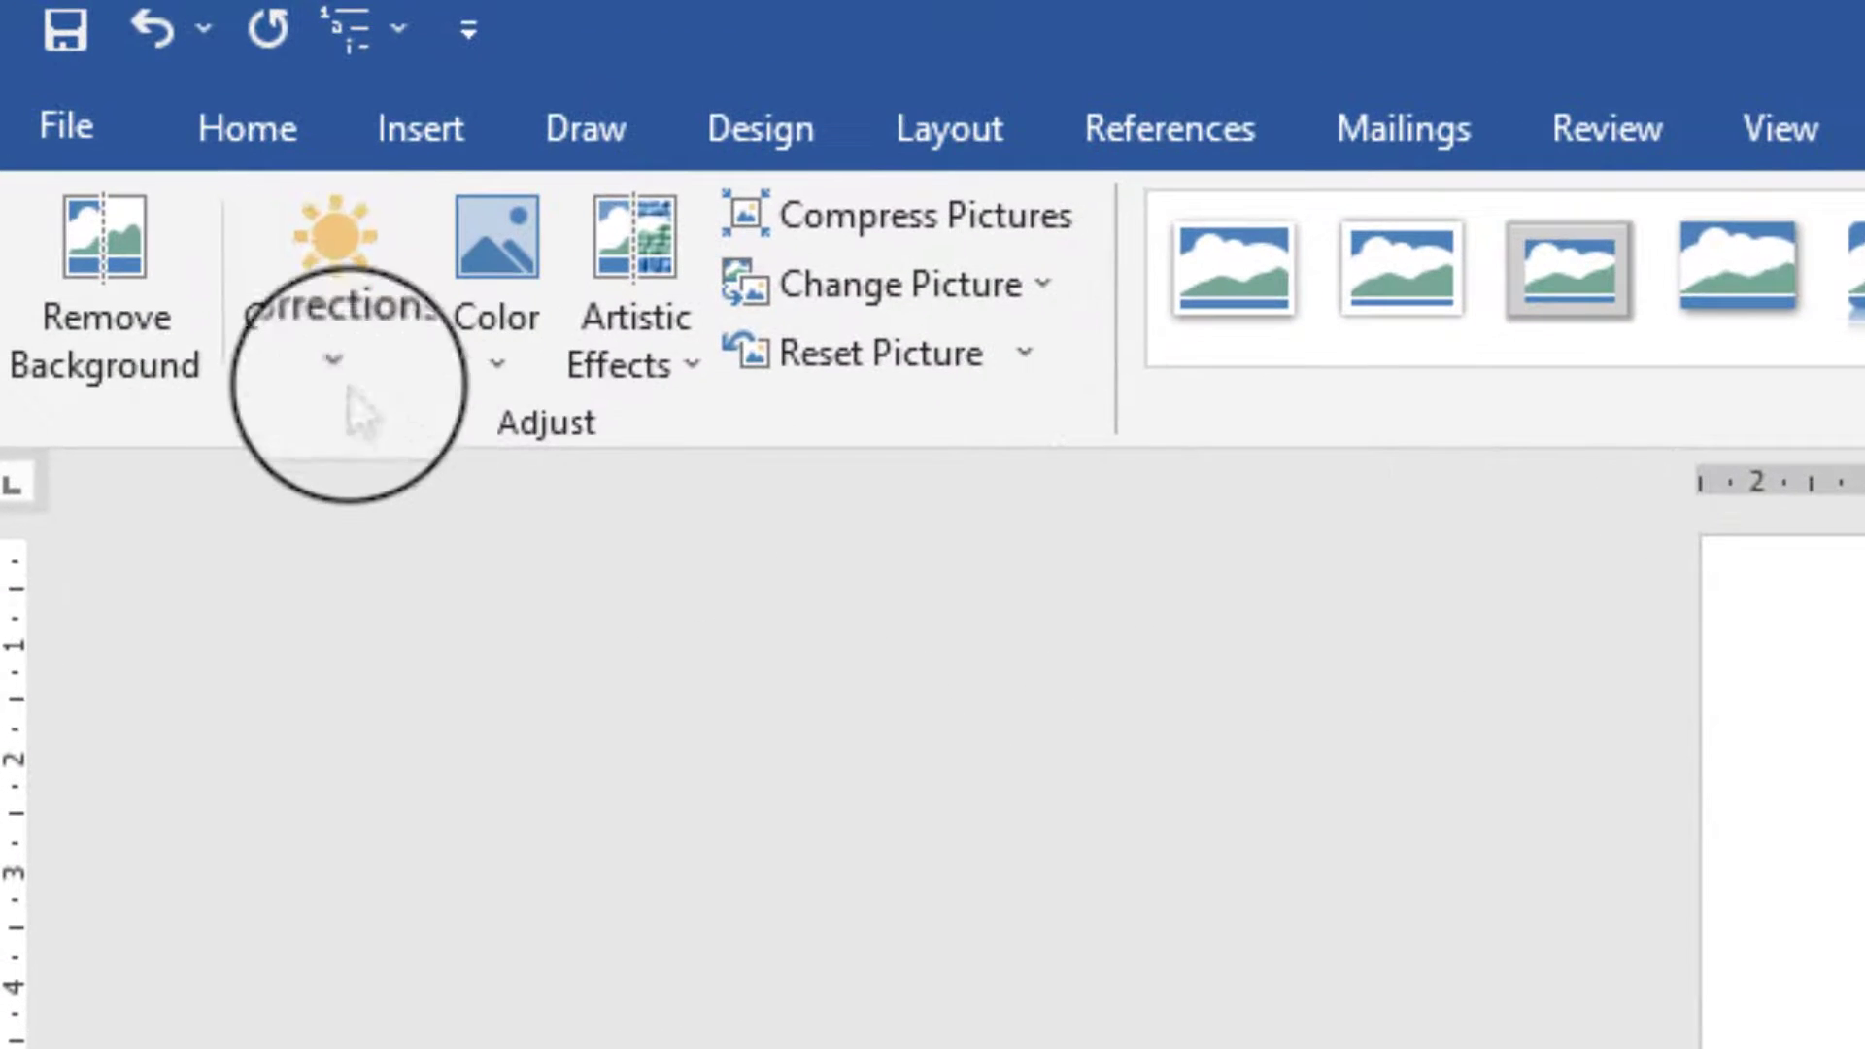
{"action": "left_click", "coordinate": [107, 120]}
{"action": "left_click", "coordinate": [330, 379]}
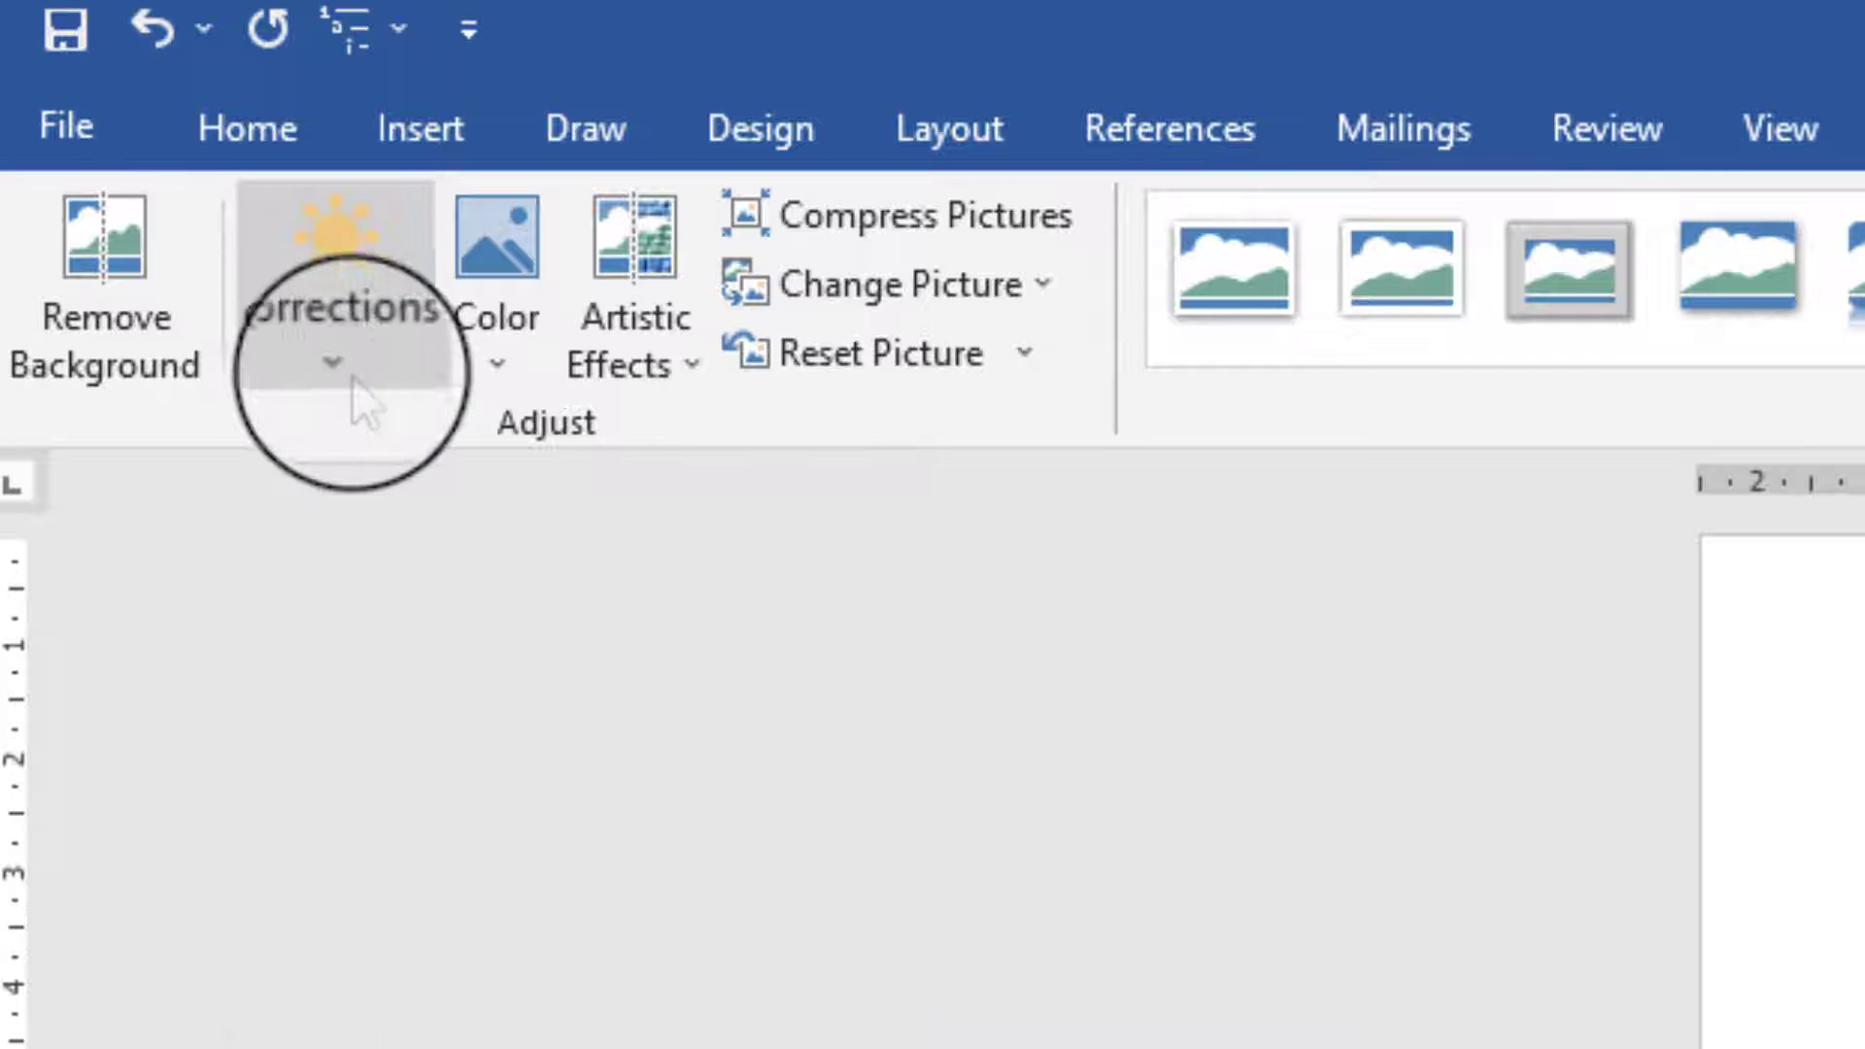
{"action": "left_click", "coordinate": [490, 383]}
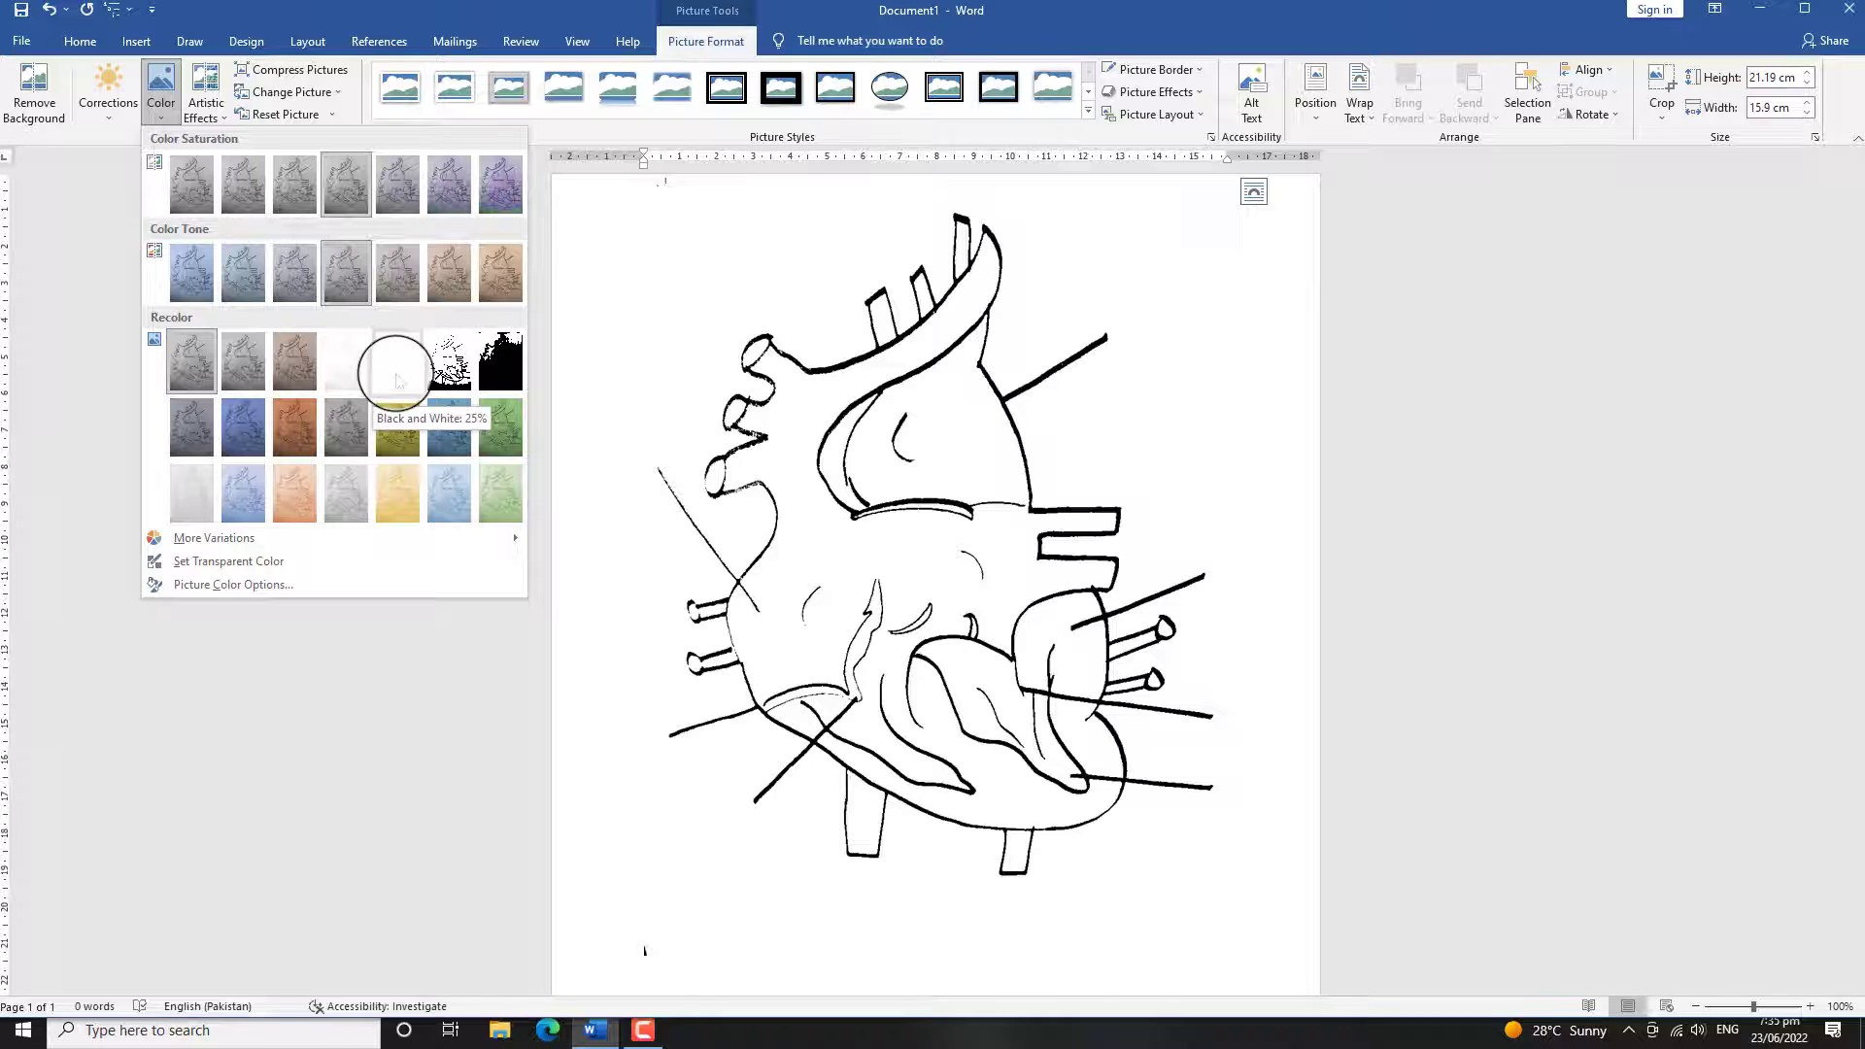
{"action": "left_click", "coordinate": [396, 377]}
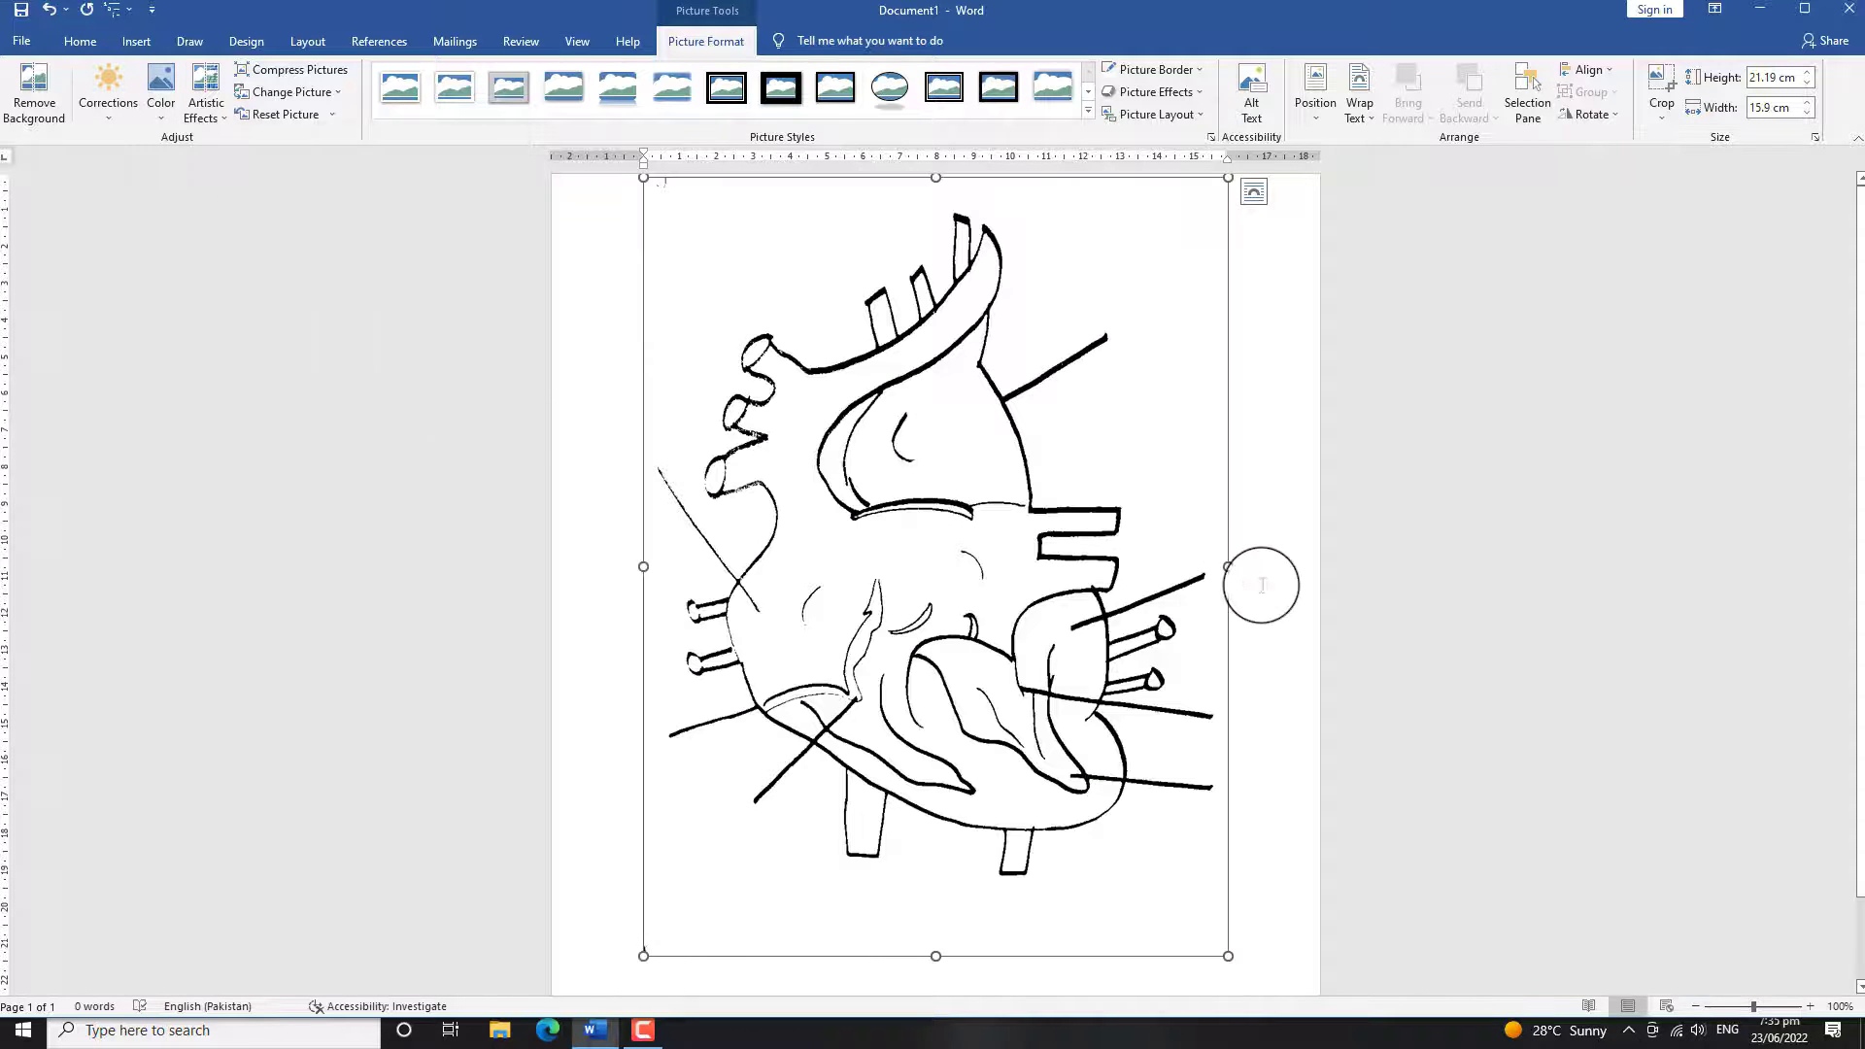
Step: Set the recolored heart picture's text wrapping to a floating layout
{"action": "scroll", "coordinate": [1262, 585], "scroll_direction": "down", "scroll_amount": 2}
{"action": "scroll", "coordinate": [1262, 586], "scroll_direction": "up", "scroll_amount": 2}
{"action": "mouse_move", "coordinate": [975, 549]}
{"action": "left_mouse_down"}
{"action": "mouse_move", "coordinate": [974, 500]}
{"action": "mouse_move", "coordinate": [947, 554]}
{"action": "left_mouse_up"}
{"action": "right_click", "coordinate": [947, 554]}
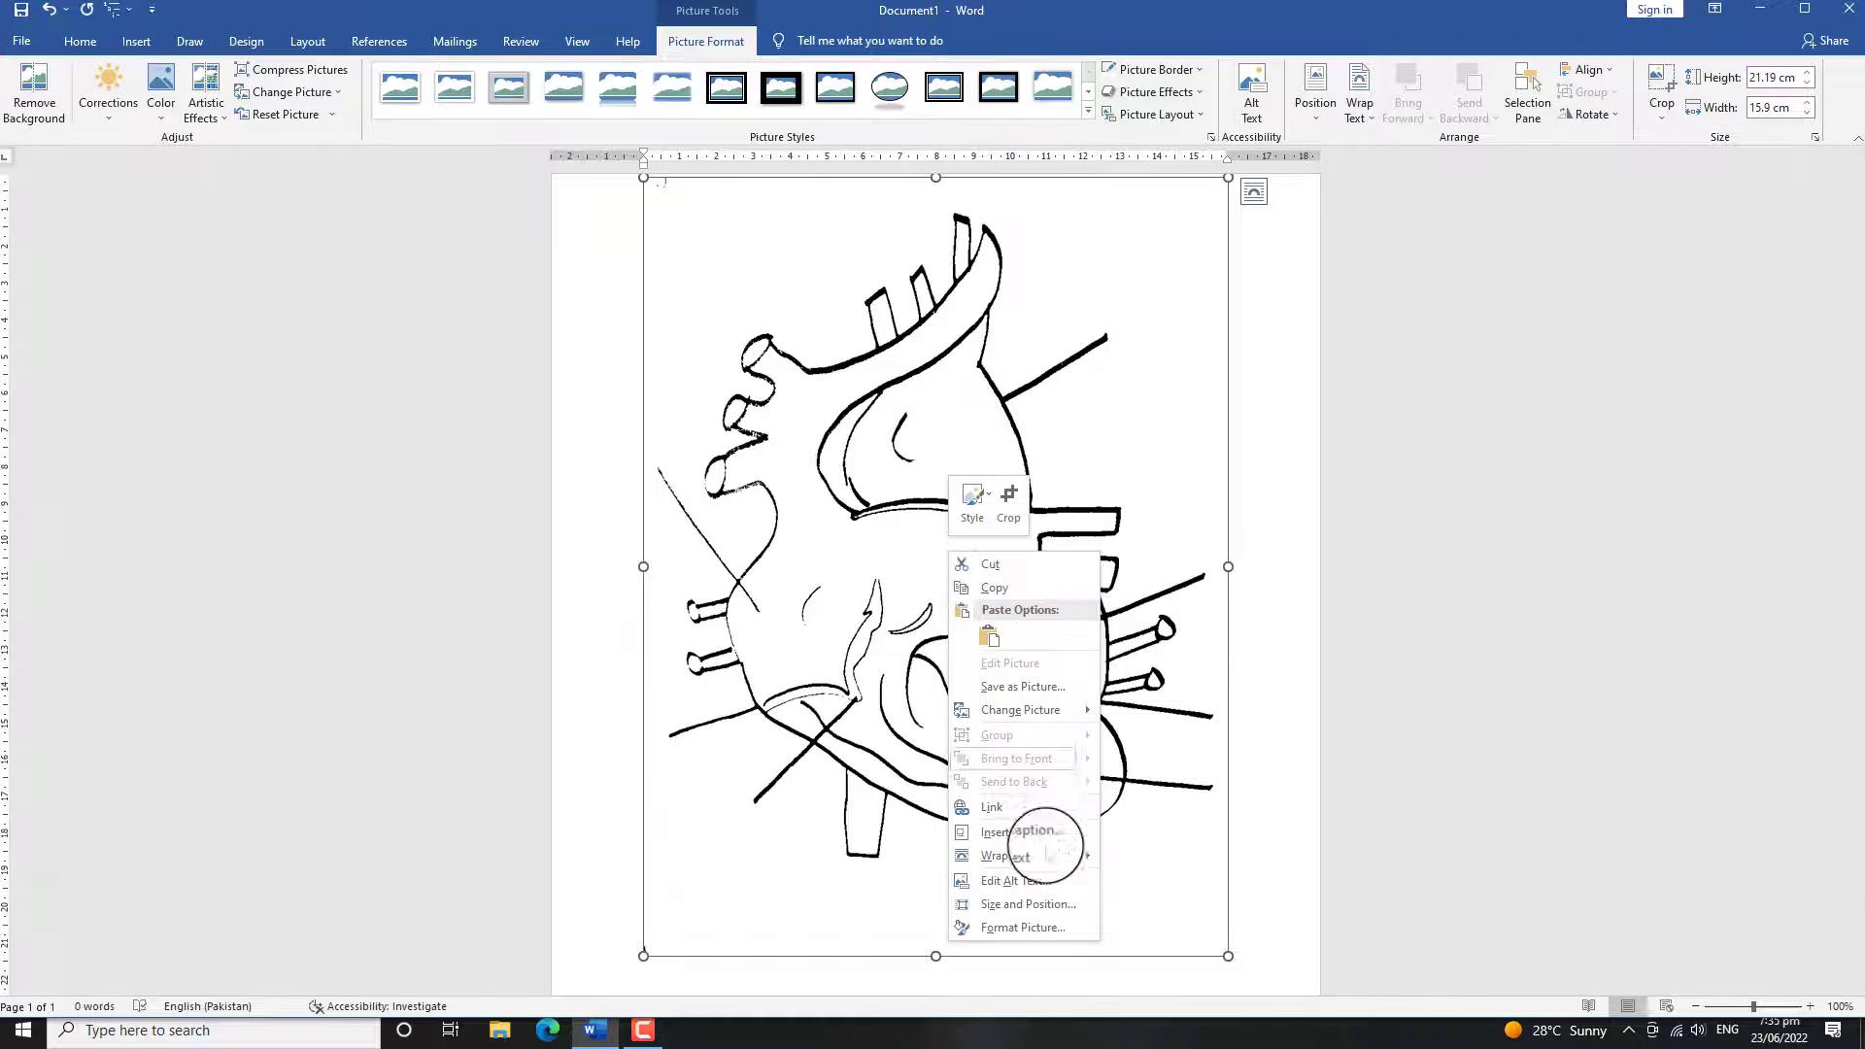
{"action": "mouse_move", "coordinate": [1049, 855]}
{"action": "left_click", "coordinate": [1166, 847]}
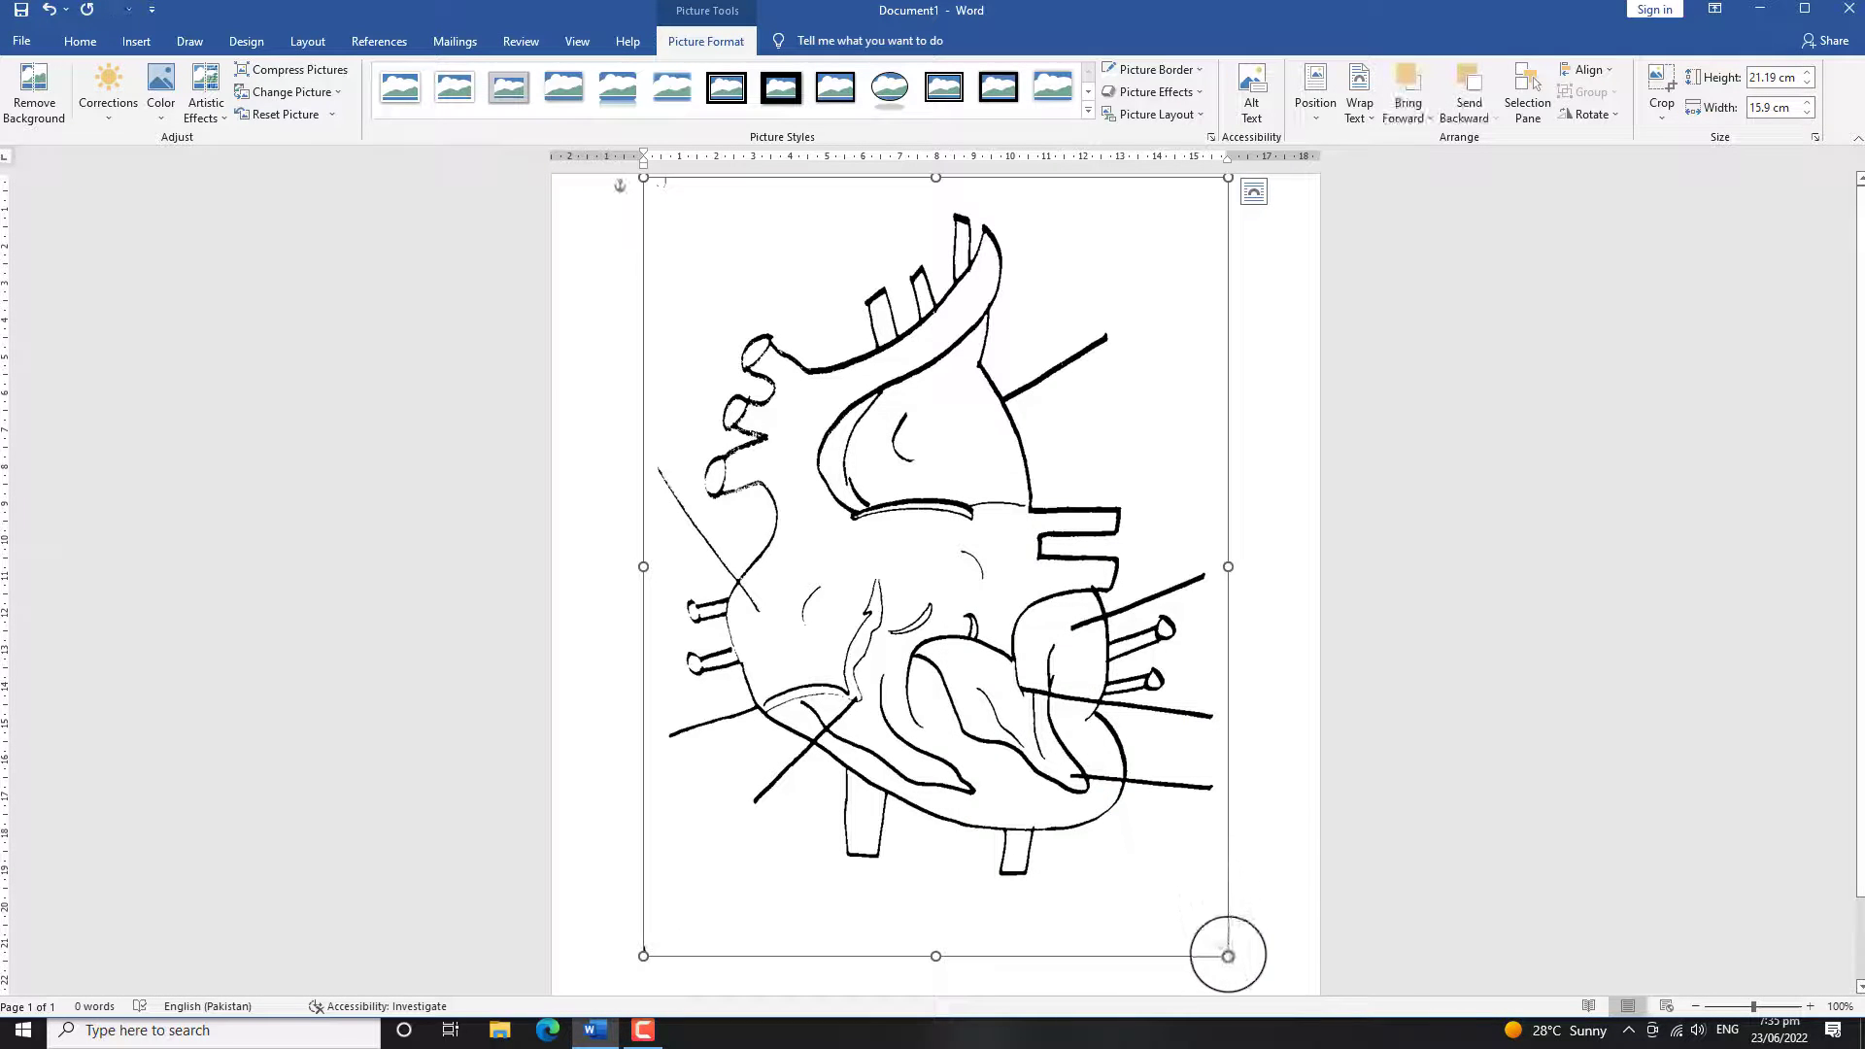
Step: Resize the heart picture to about 13.01 cm high by 9.76 cm wide and move it toward the middle of the page
{"action": "left_click_drag", "start_coordinate": [1228, 956], "coordinate": [1002, 655]}
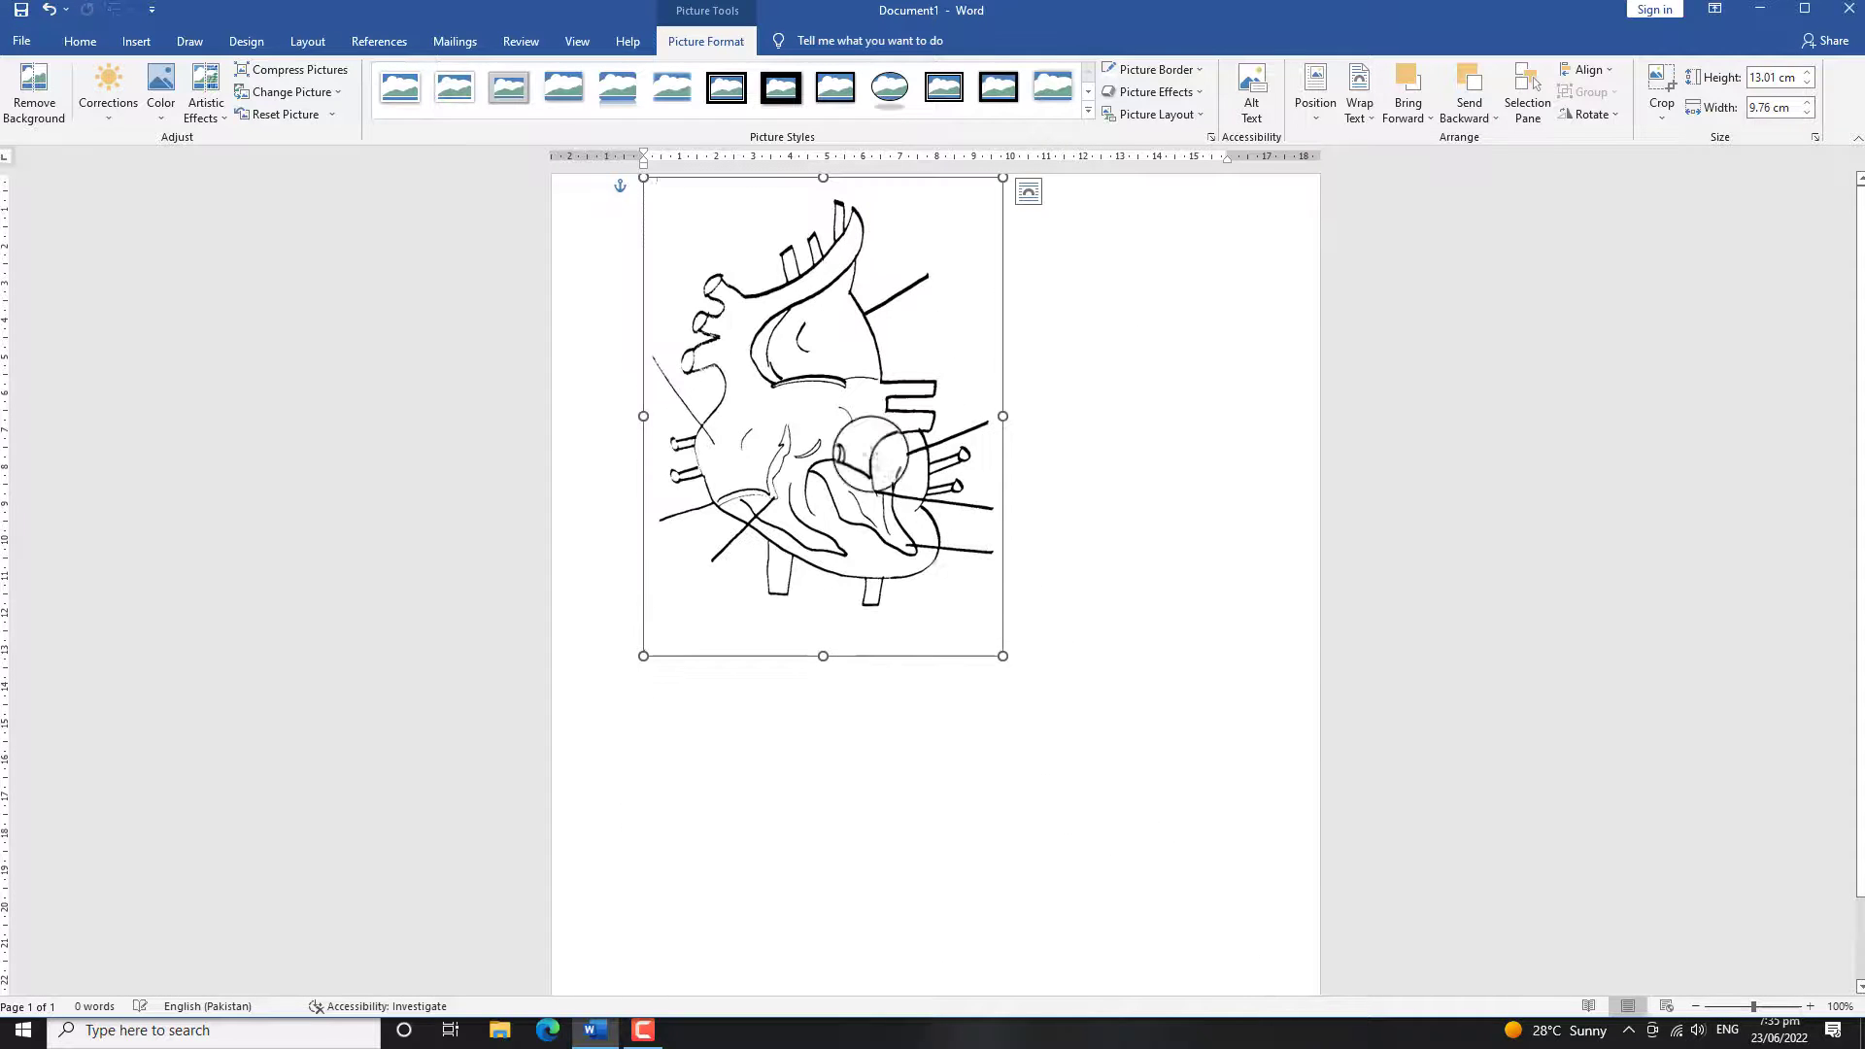
{"action": "left_click_drag", "start_coordinate": [872, 454], "coordinate": [929, 556]}
{"action": "left_click", "coordinate": [972, 330]}
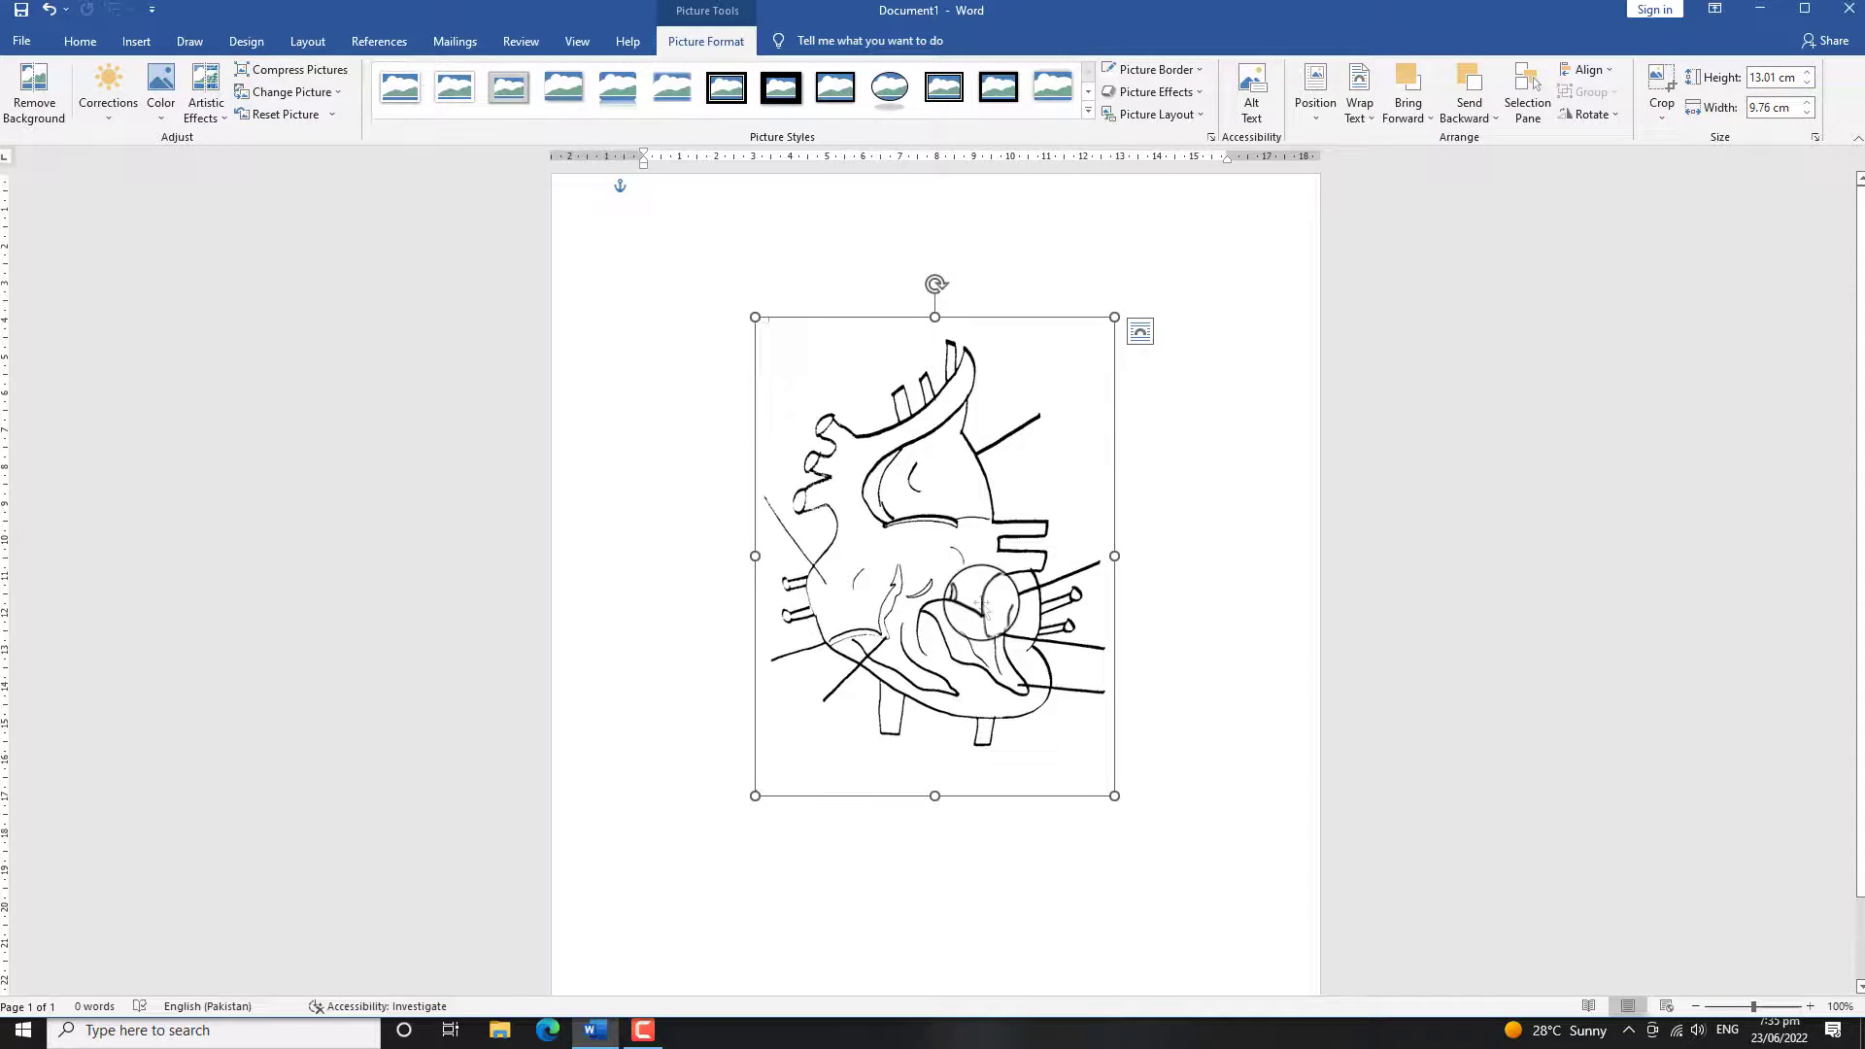
{"action": "scroll", "coordinate": [981, 604], "scroll_direction": "down", "scroll_amount": 2}
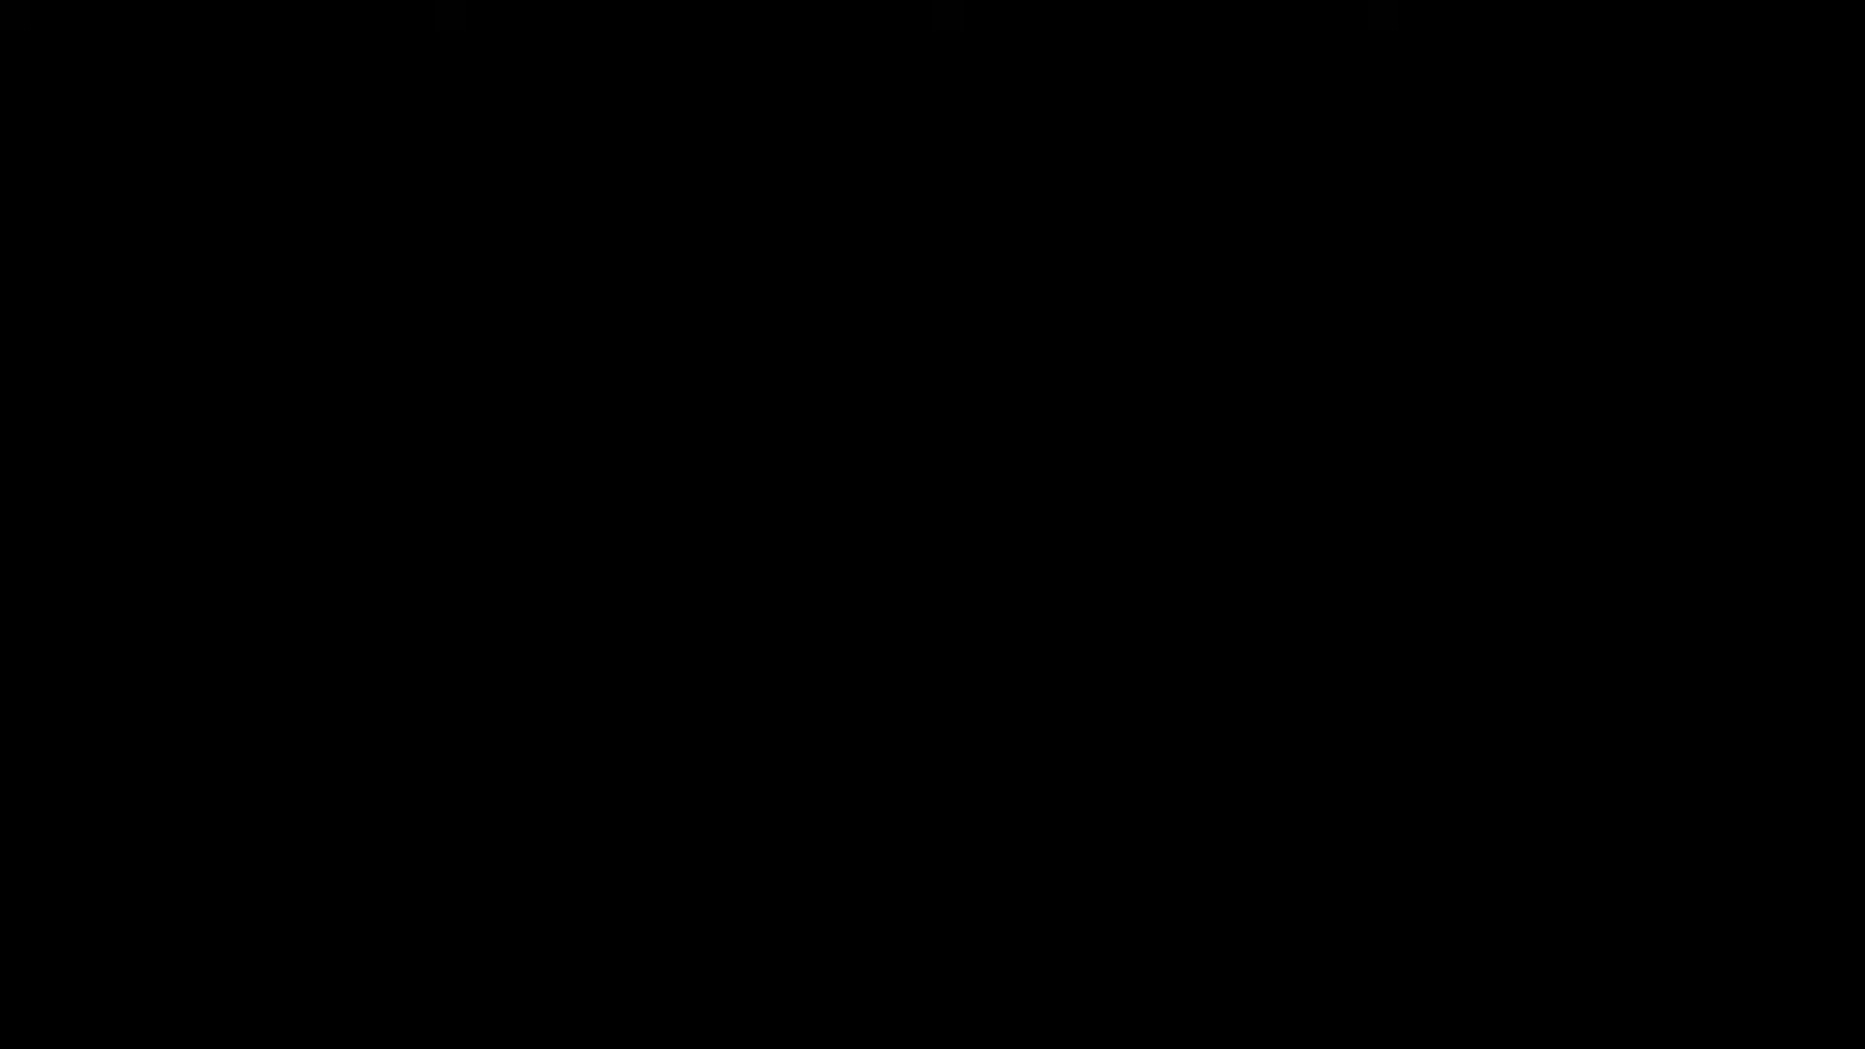